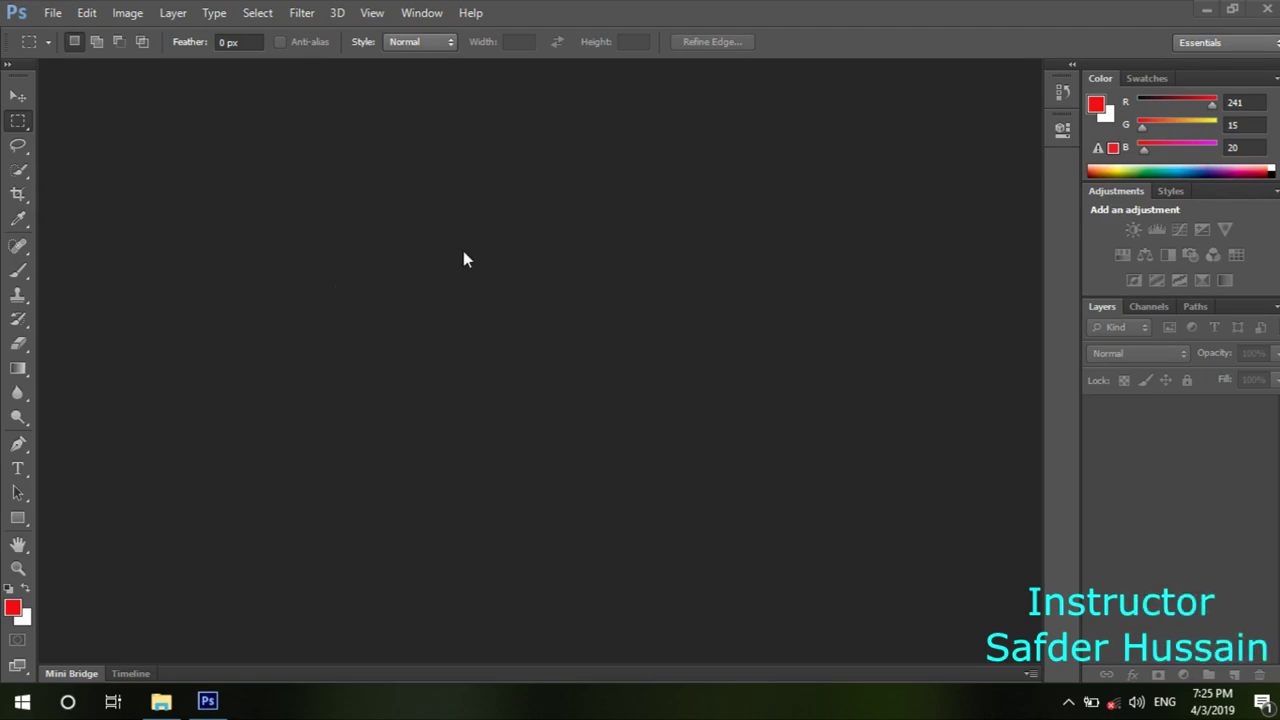
Bring up the Open dialog and browse to the Images folder on the Desktop.
double_click(541, 323)
scroll(539, 328, "down", 5)
scroll(539, 336, "down", 5)
left_click(345, 82)
left_click(345, 97)
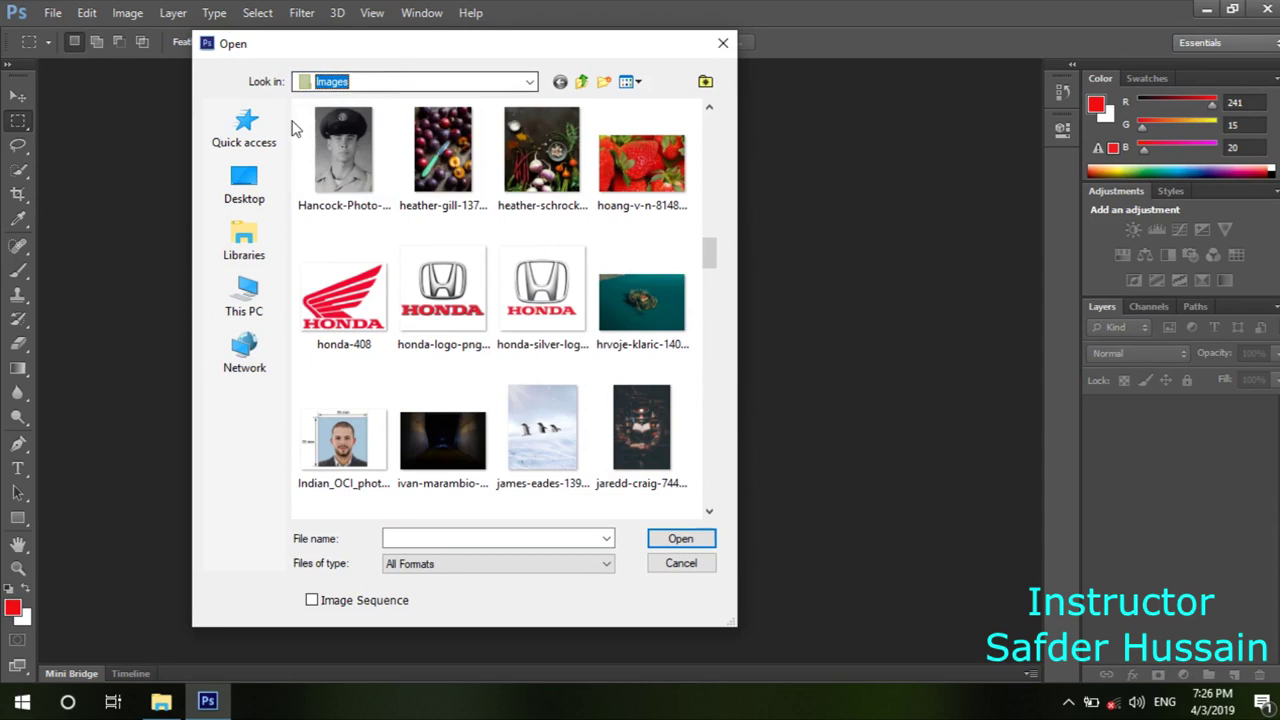
left_click(345, 82)
left_click(337, 106)
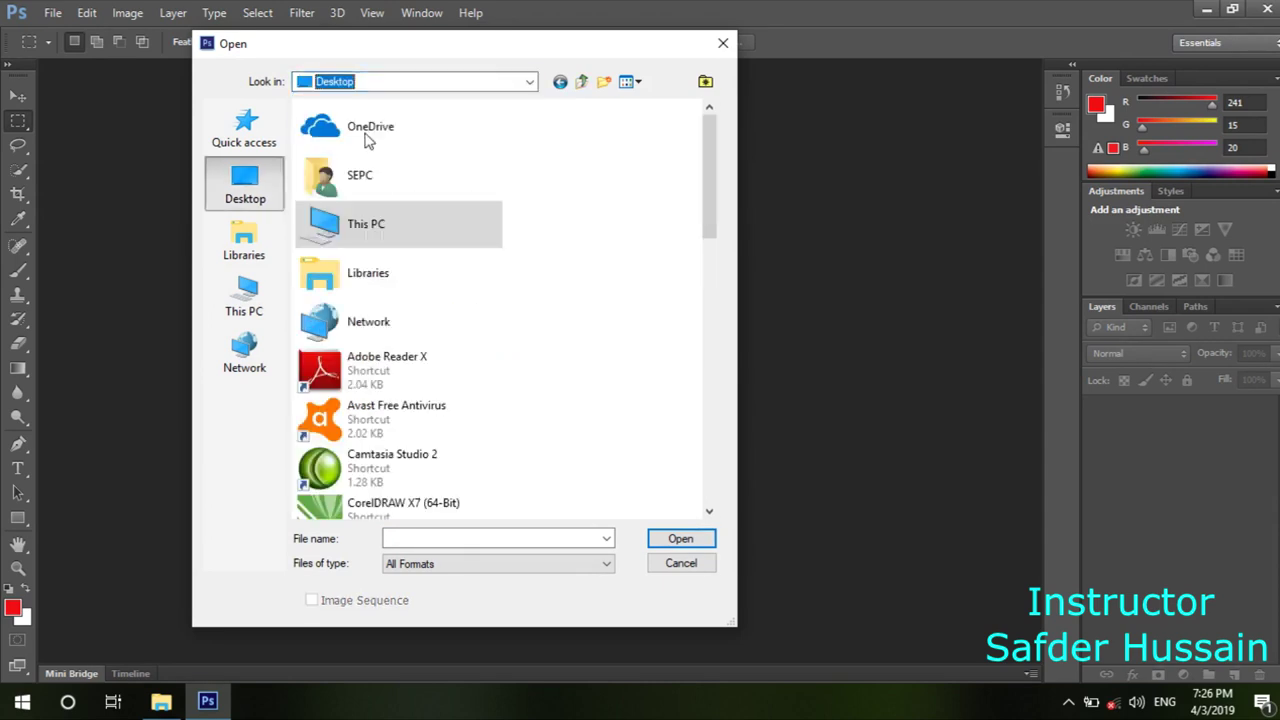
scroll(381, 249, "down", 5)
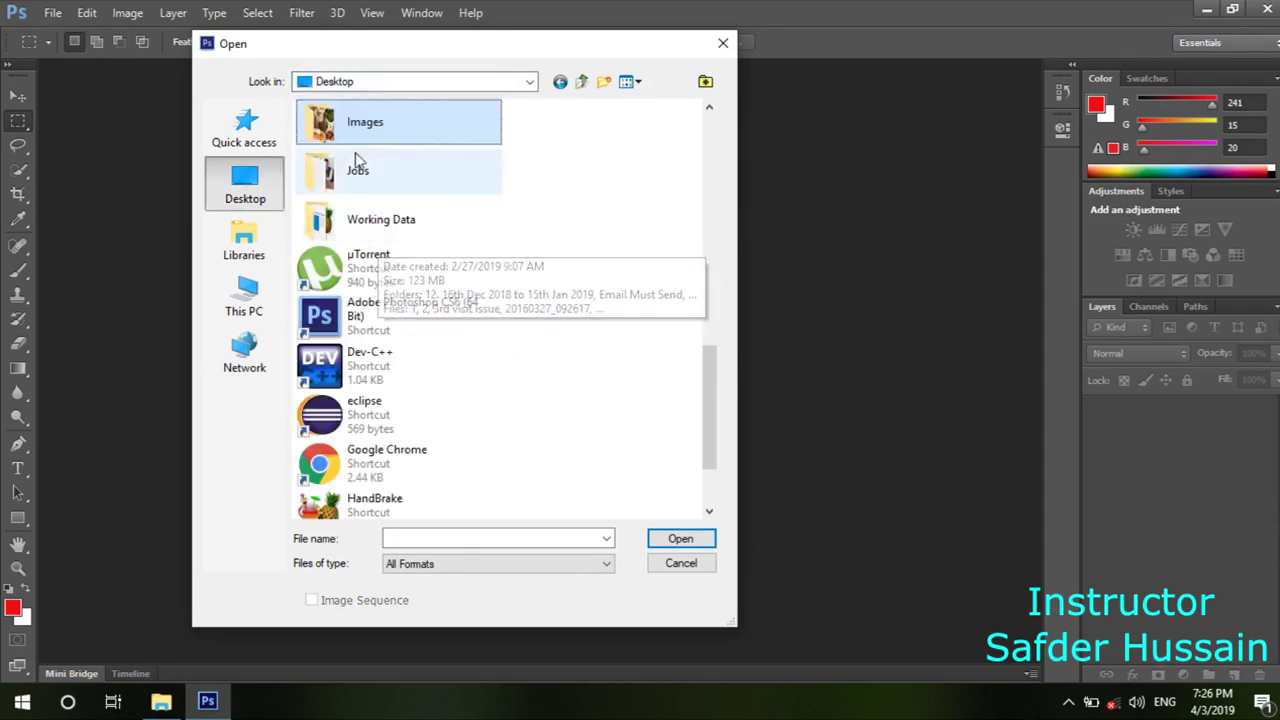
double_click(366, 128)
Scroll the Images folder and open justin-lynch-421243-unsplash.jpg.
scroll(390, 170, "down", 5)
scroll(395, 160, "down", 3)
scroll(400, 200, "down", 3)
scroll(405, 232, "down", 2)
scroll(410, 245, "down", 4)
scroll(415, 255, "down", 2)
scroll(418, 258, "down", 1)
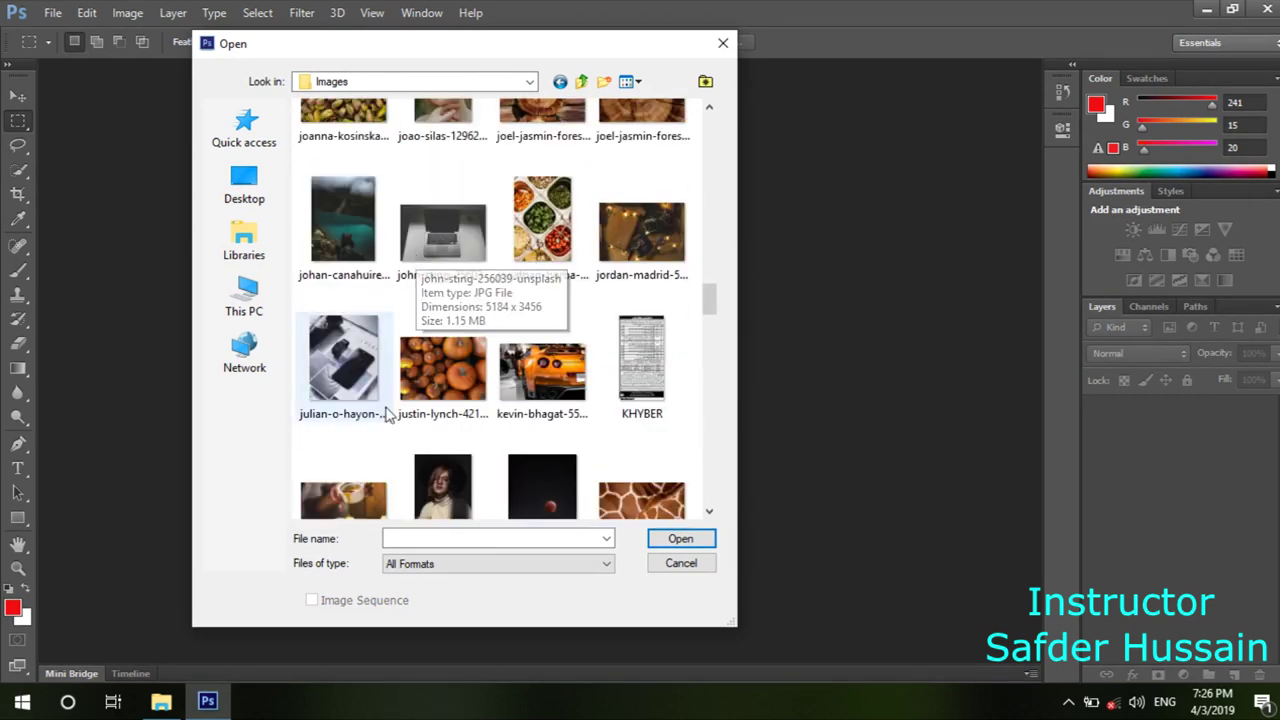
double_click(422, 395)
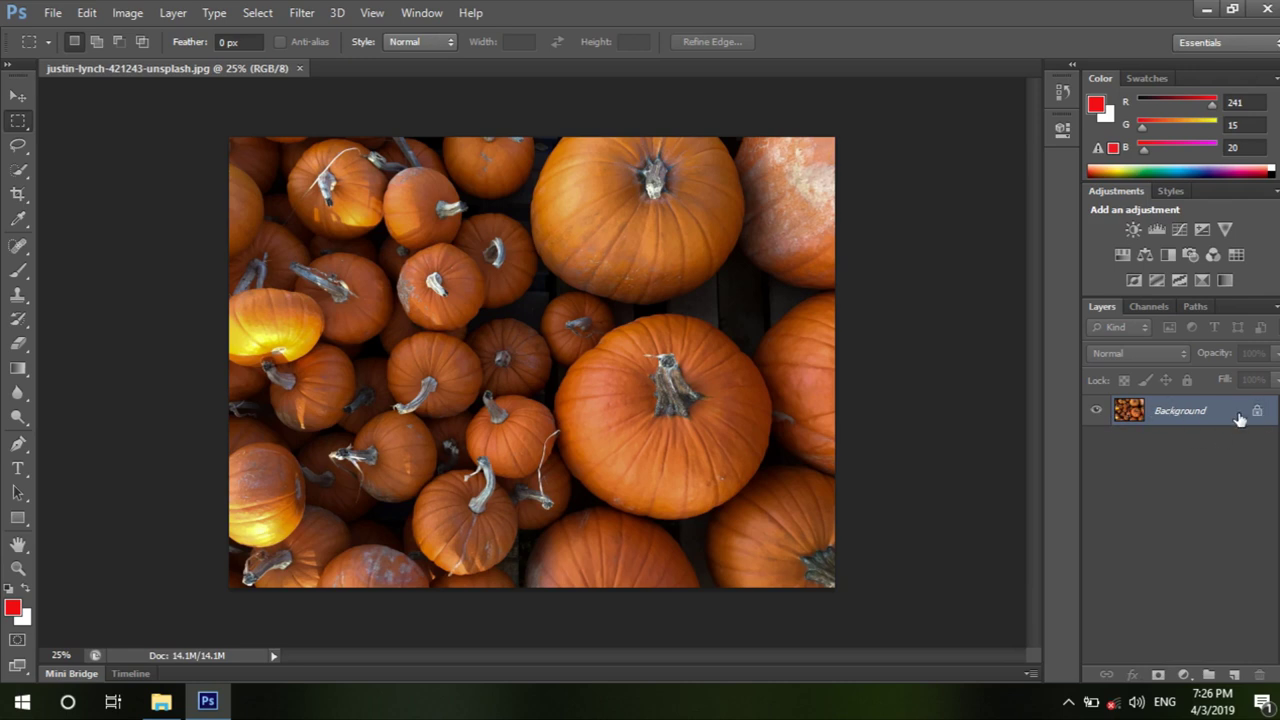
Try moving the locked Background layer with the Move tool and dismiss the warning.
left_click(18, 95)
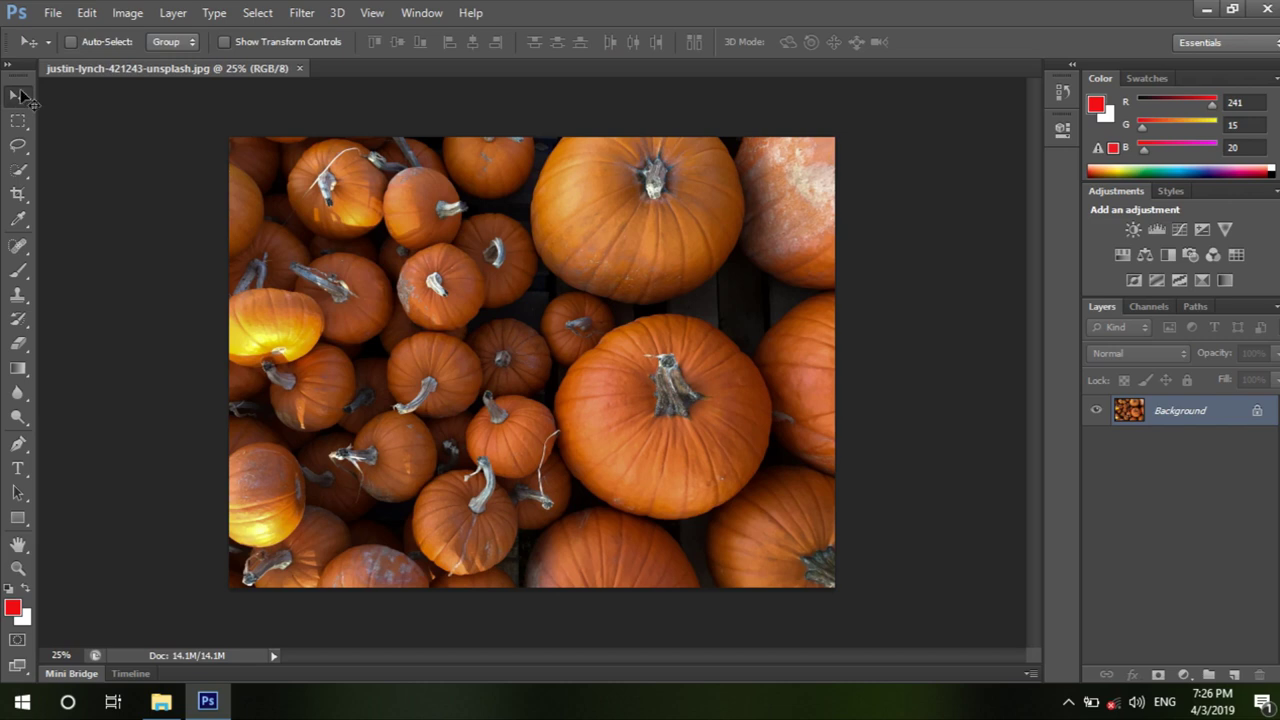
left_click(555, 257)
left_click(648, 279)
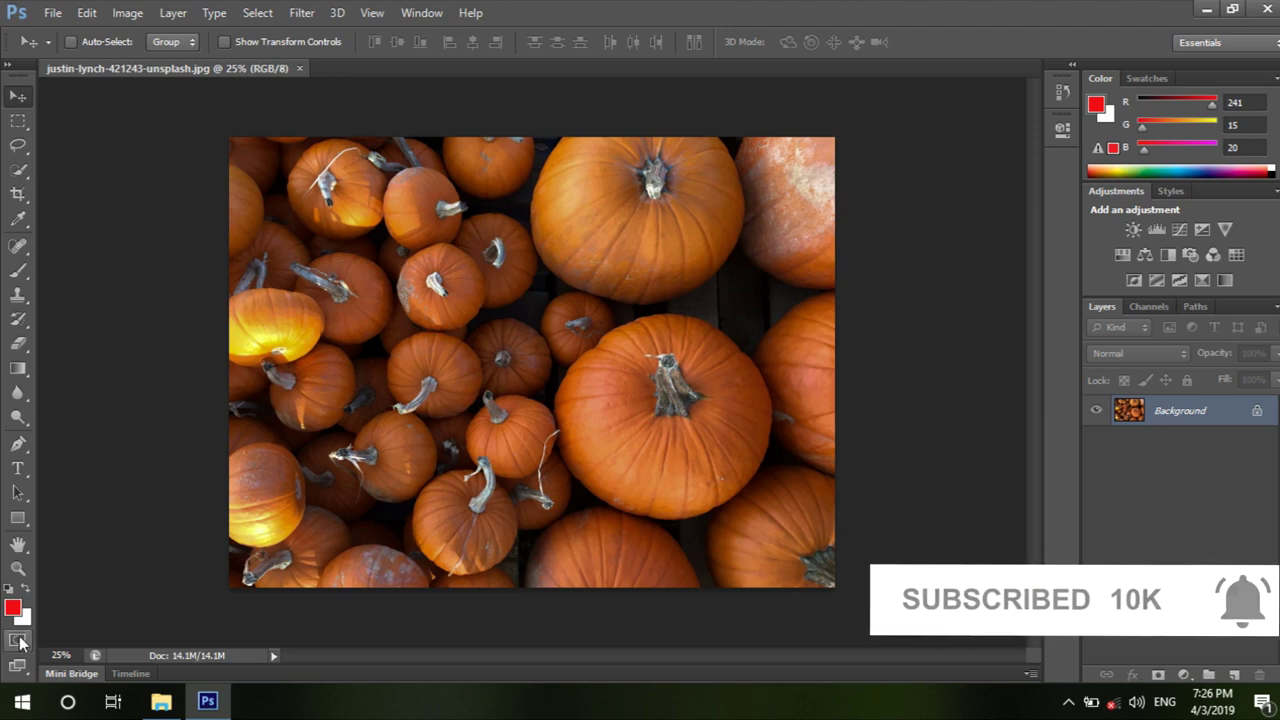
Set the foreground colour to red R 218, G 33, B 38, then return to the Move tool.
left_click(18, 219)
left_click(12, 607)
left_click(595, 202)
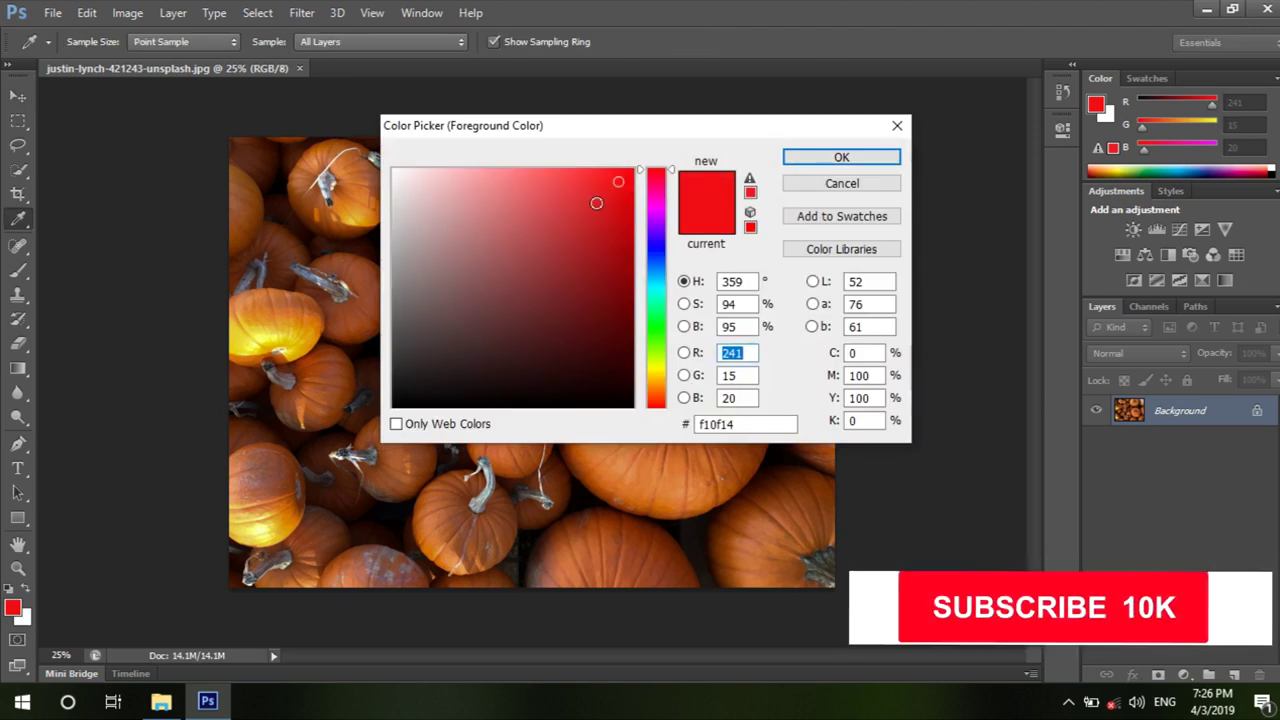
left_click(842, 158)
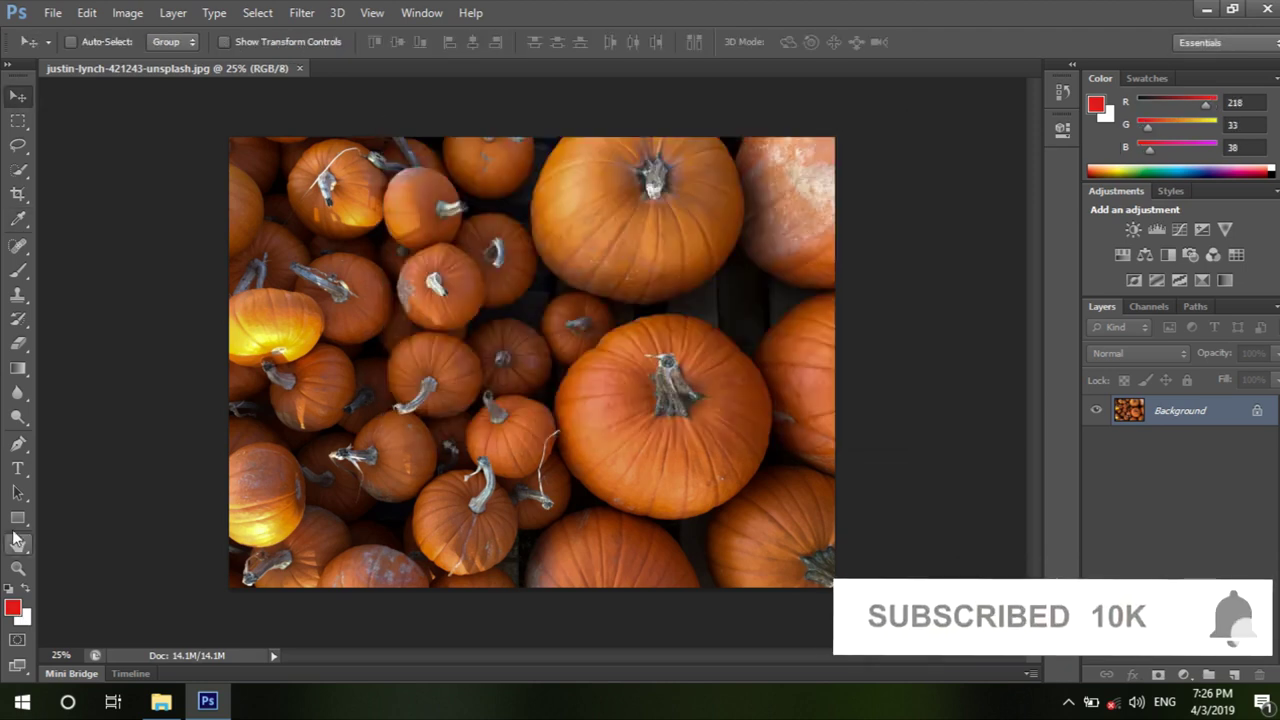
left_click(18, 492)
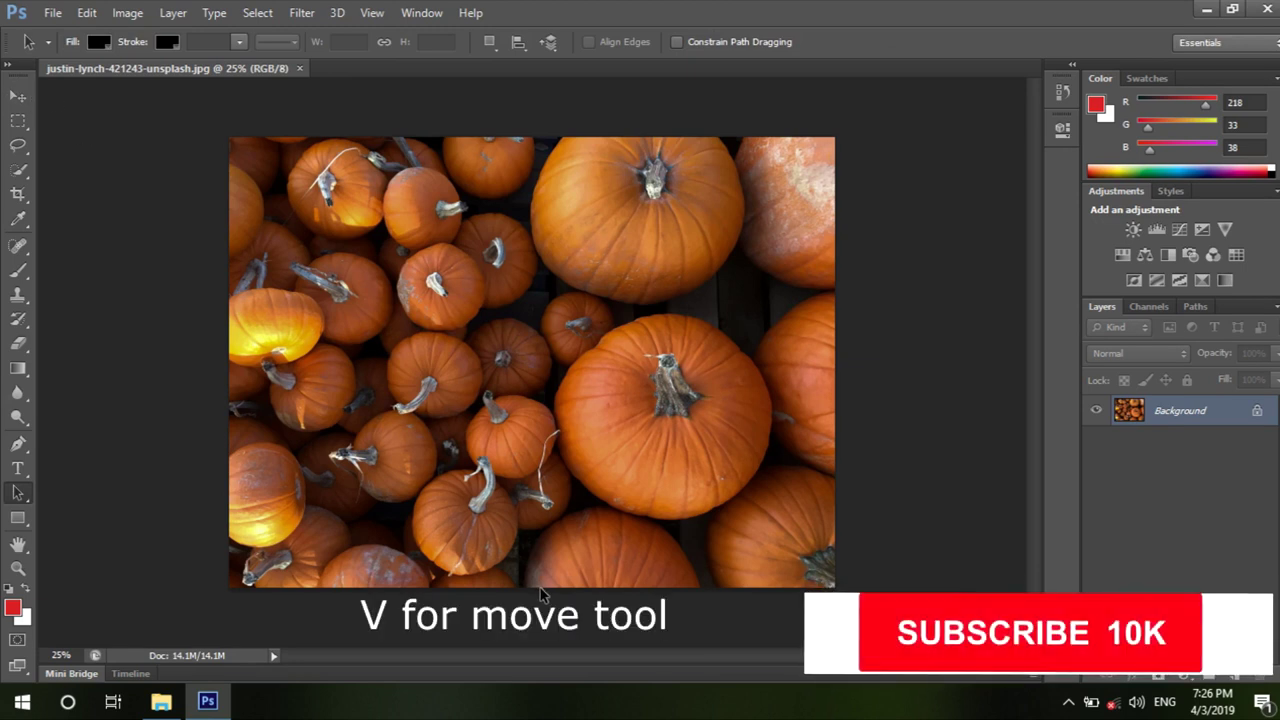
key("v")
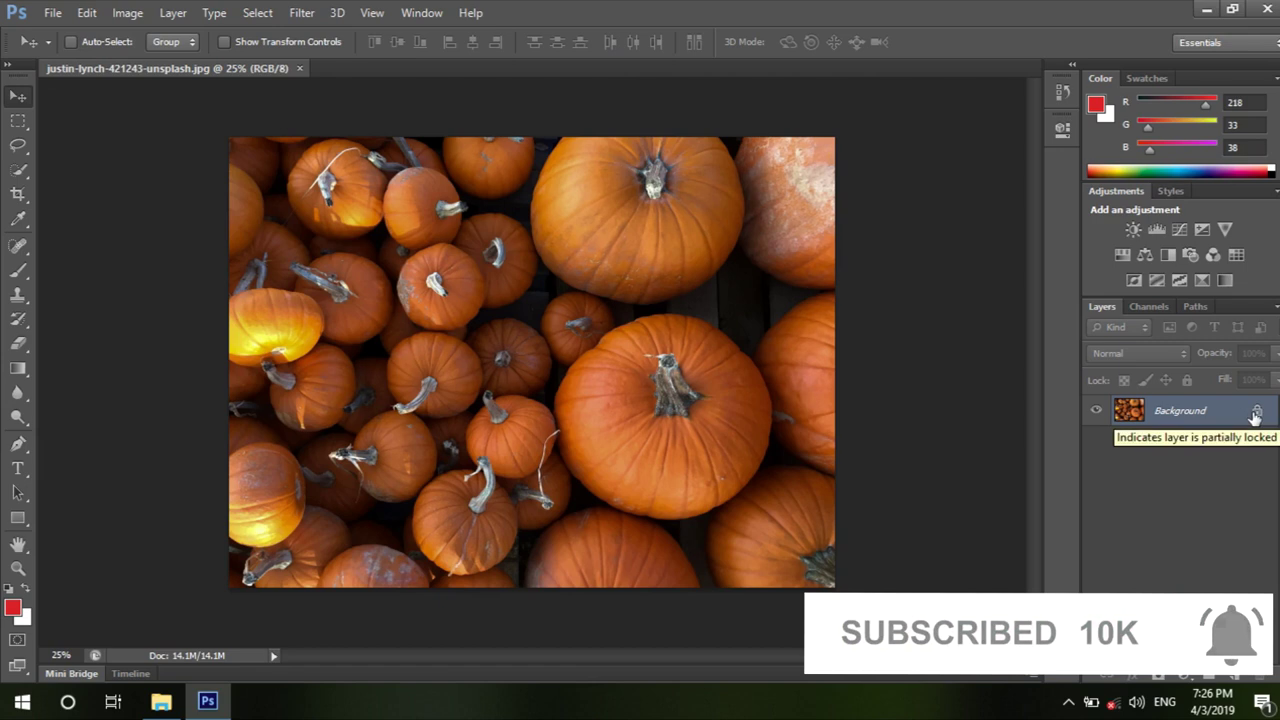
Convert the locked Background into a regular layer, accidentally named 'Ractice'.
double_click(1256, 415)
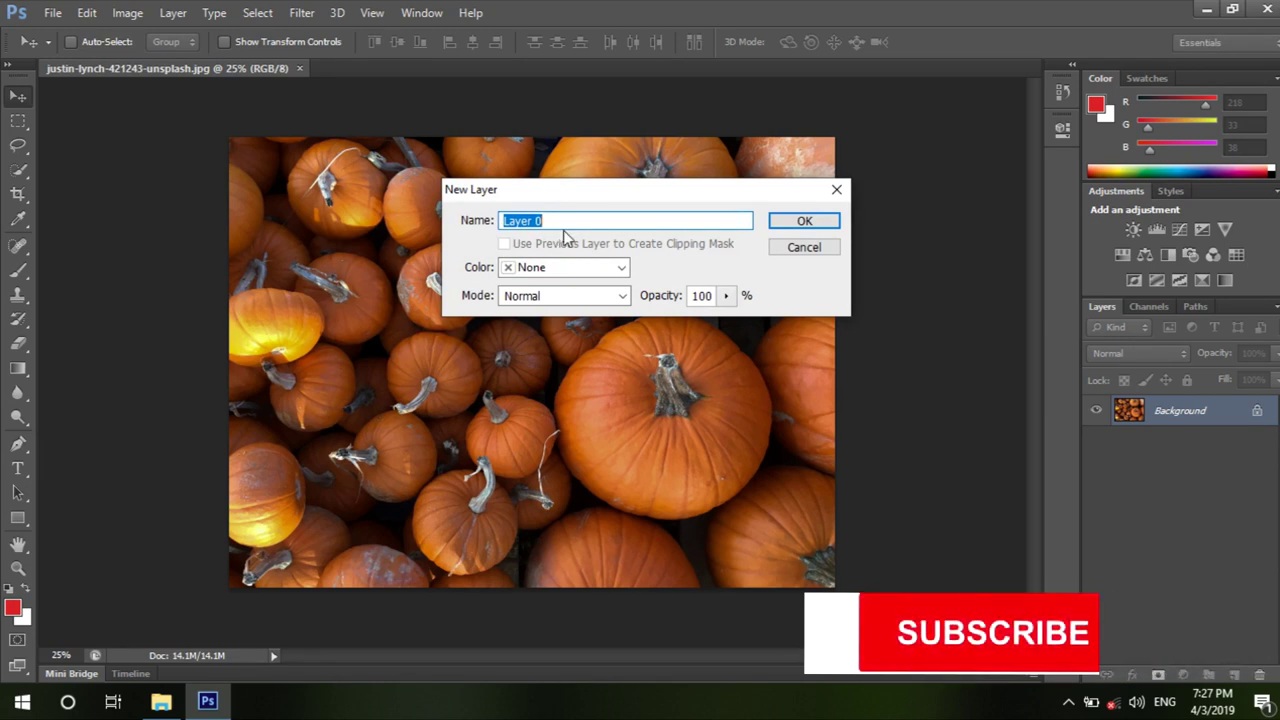
type("PRactice")
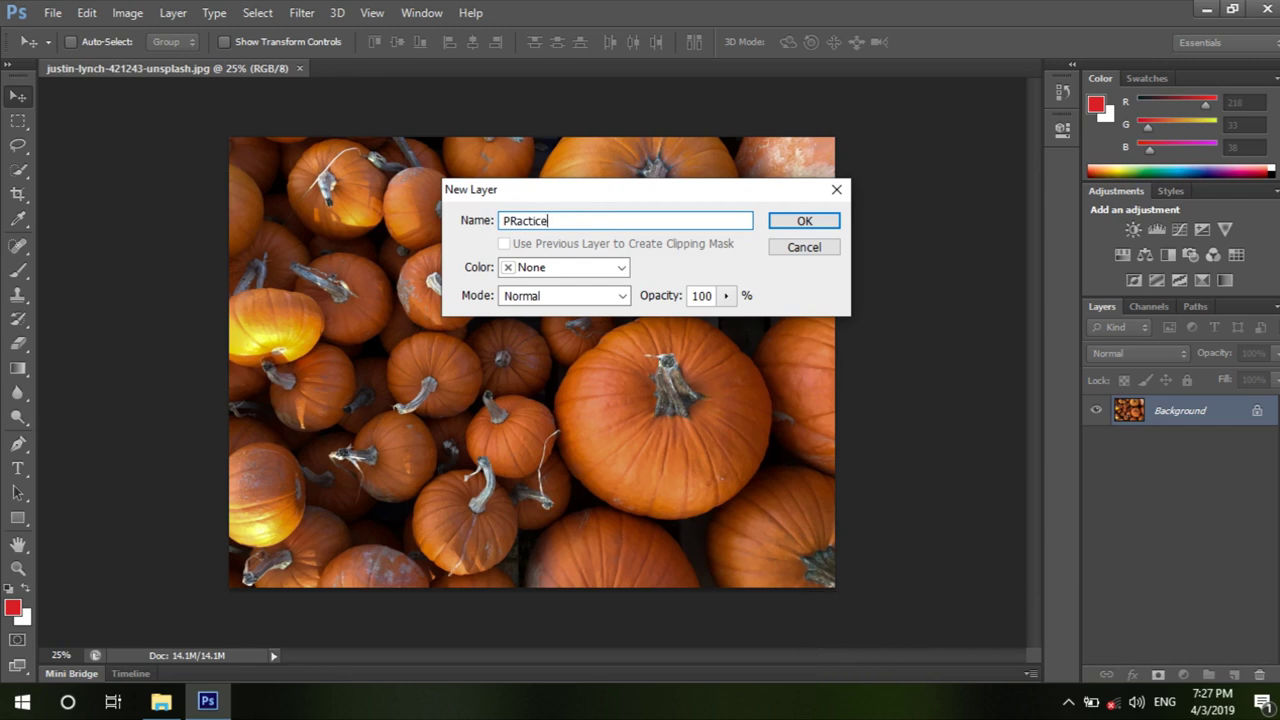
key("BackSpace")
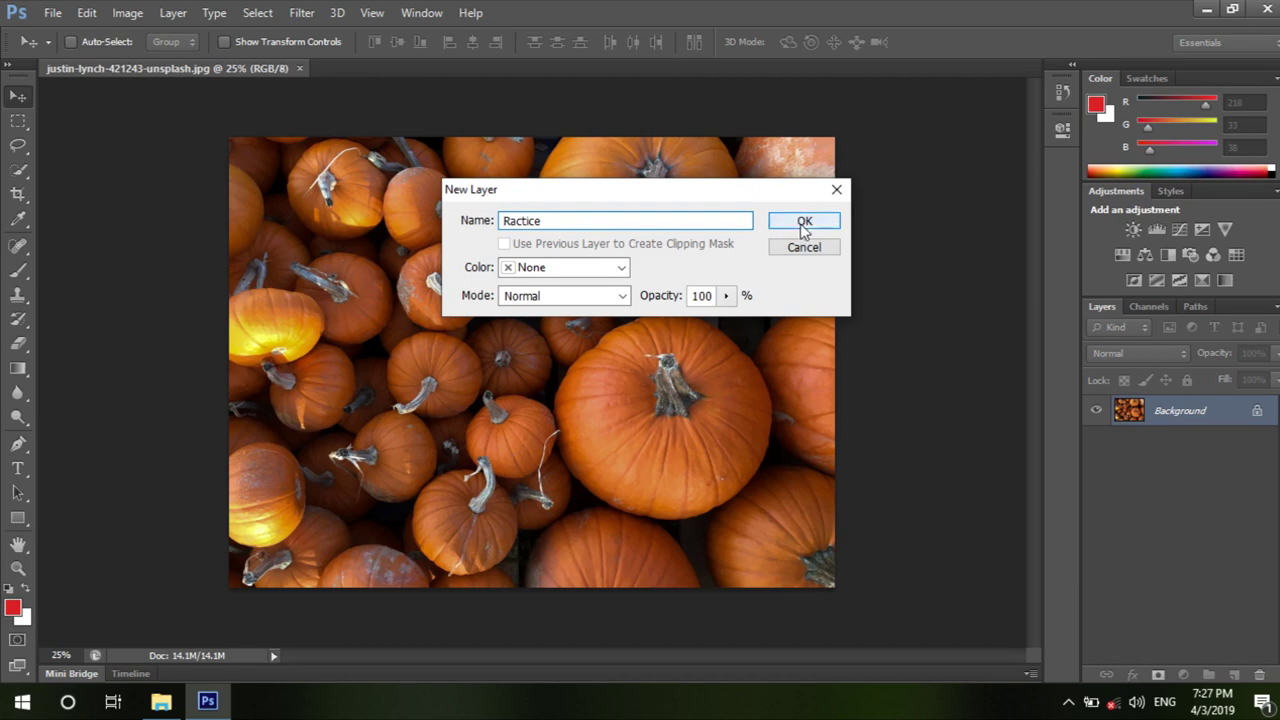
left_click(806, 221)
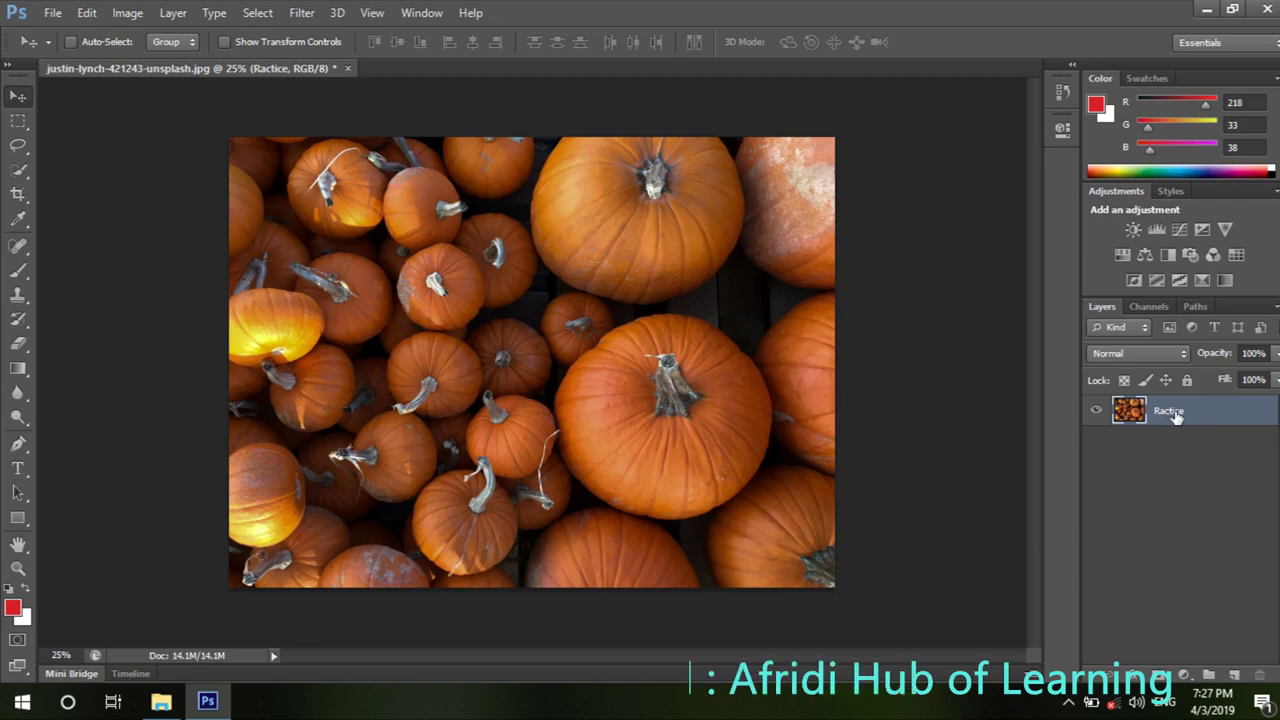
Rename the layer to 'Practice'.
double_click(1170, 412)
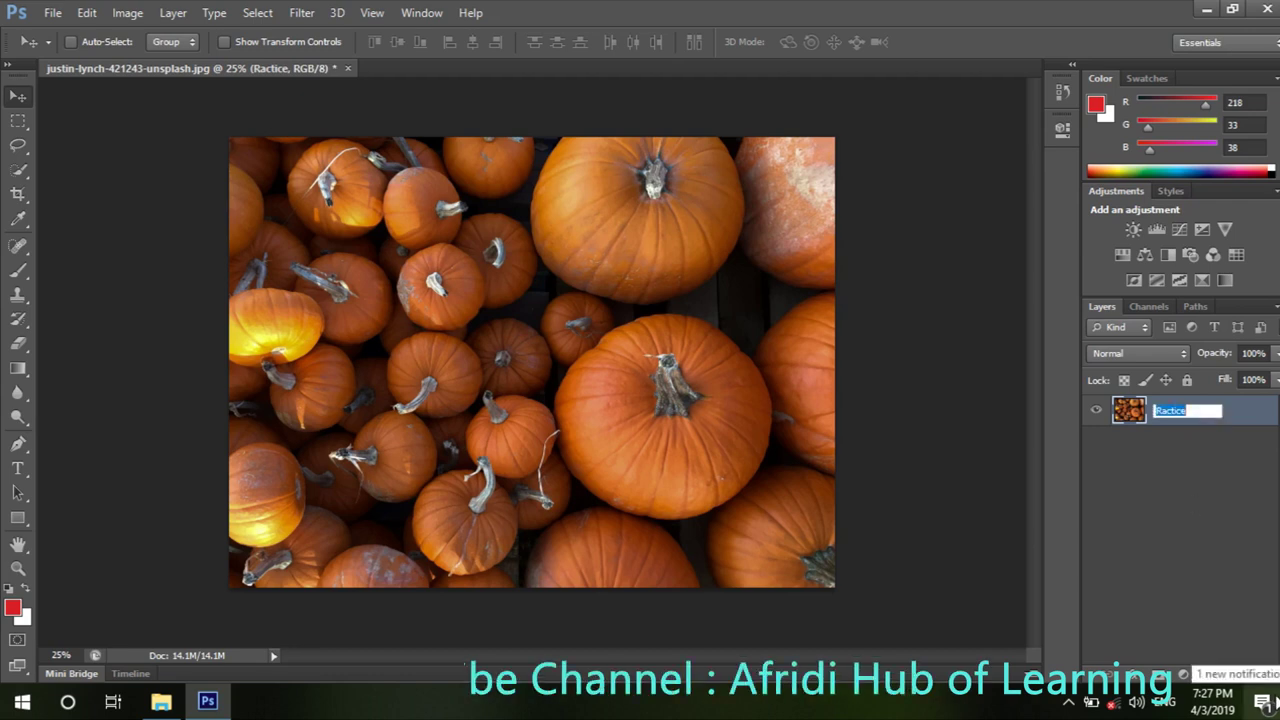
type("Practice")
key("Return")
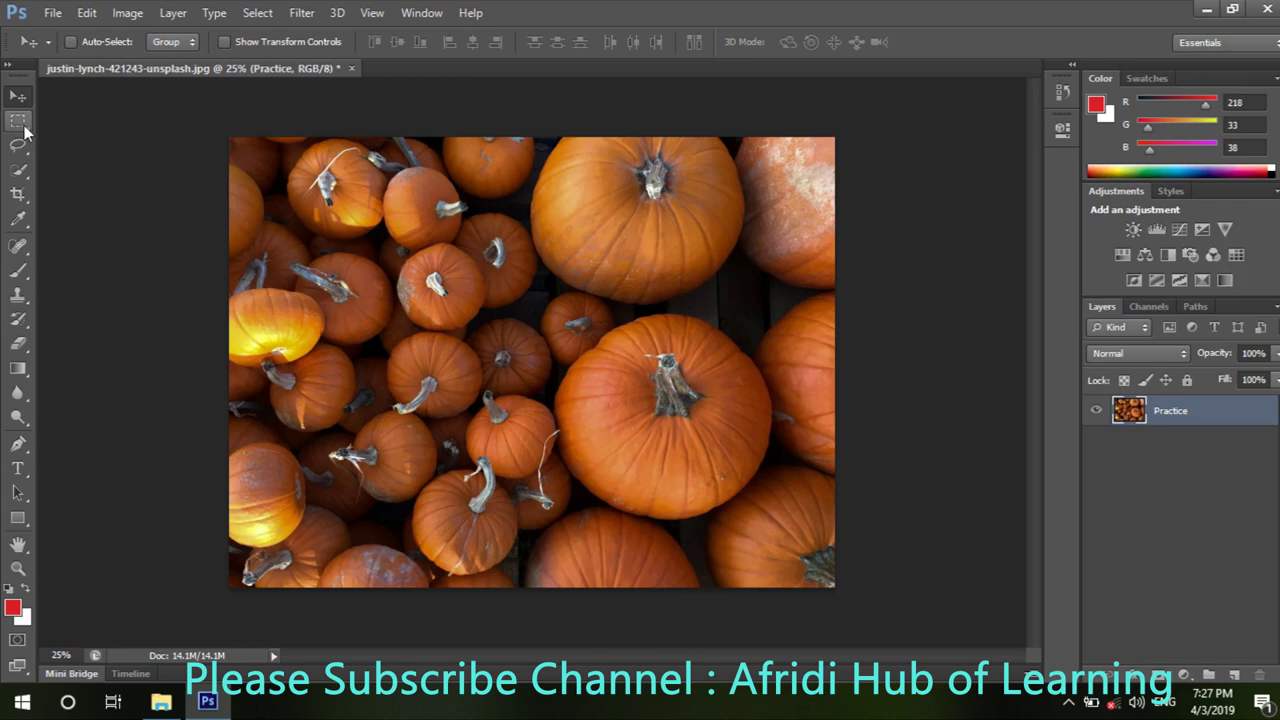
Draw a rectangular marquee selection over the central pumpkins.
left_click(27, 128)
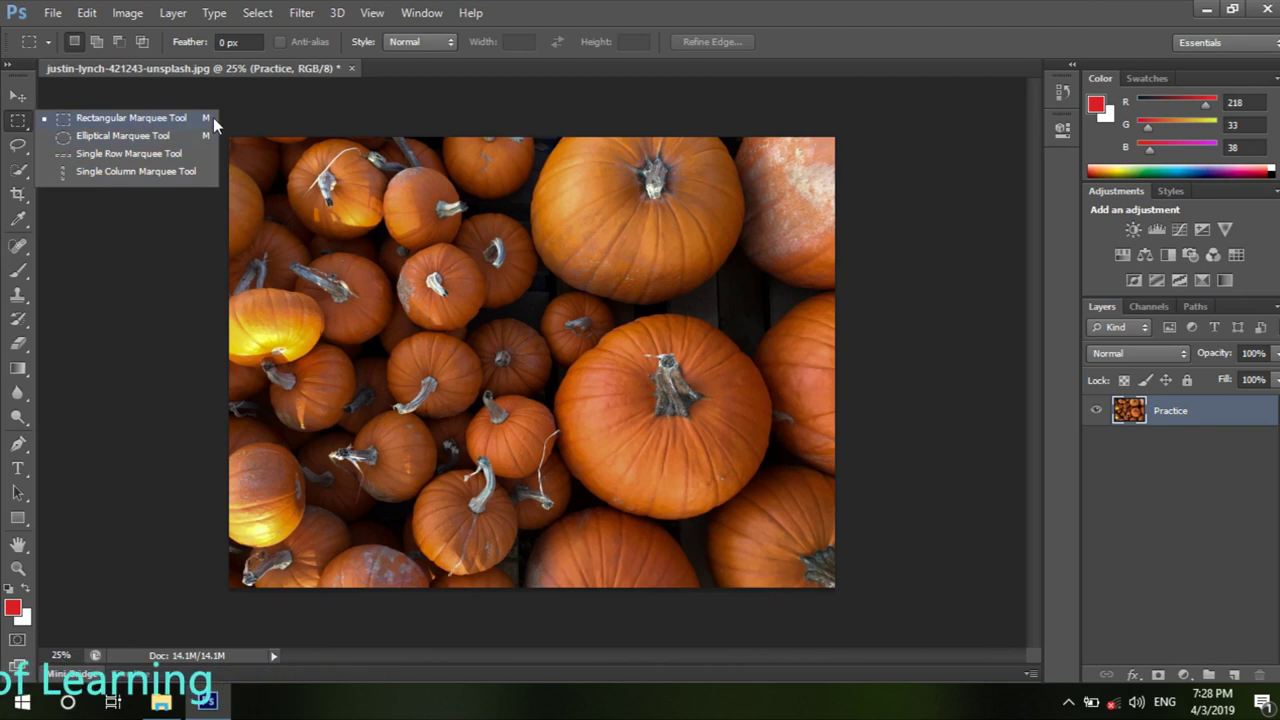
left_click(18, 96)
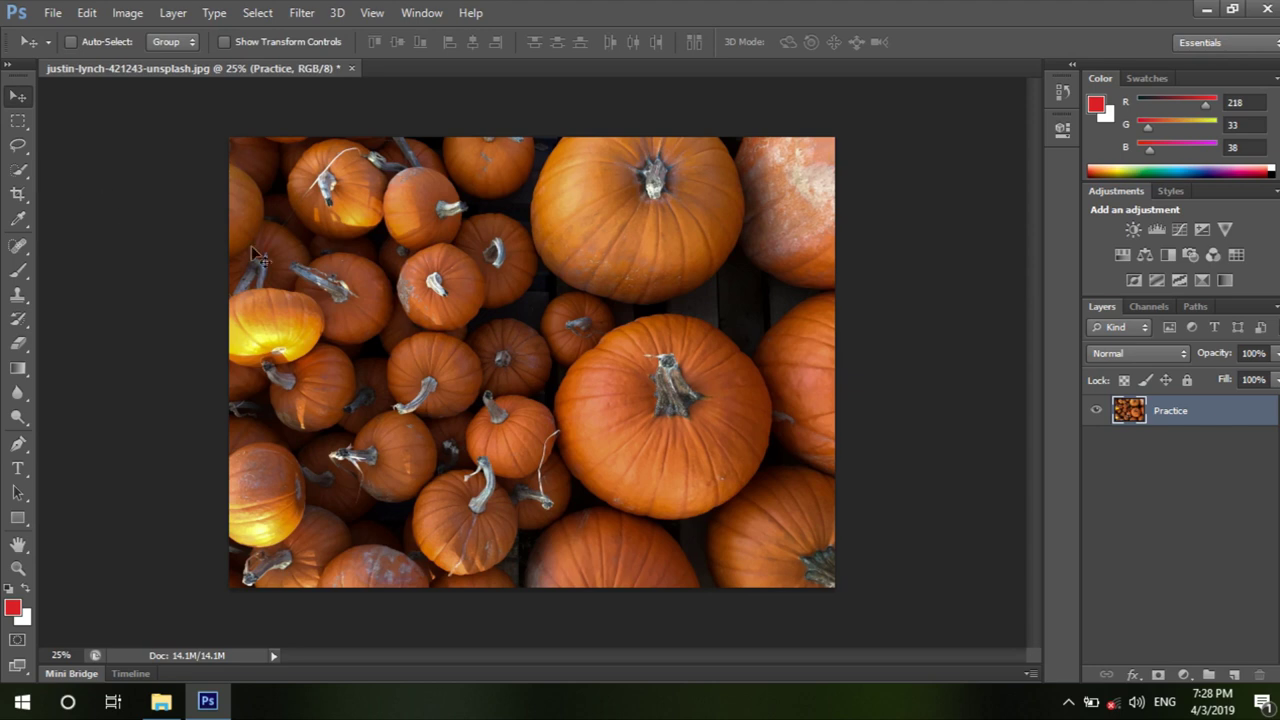
left_click(18, 121)
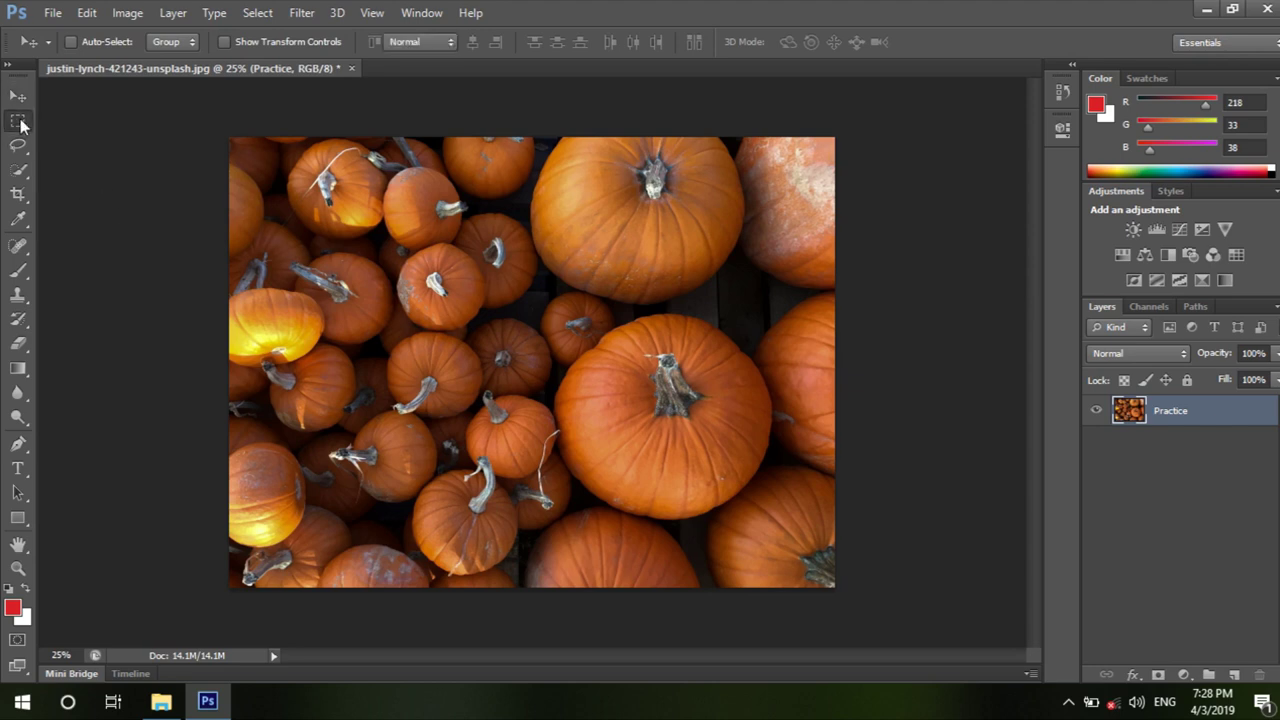
left_click_drag(543, 221, 741, 385)
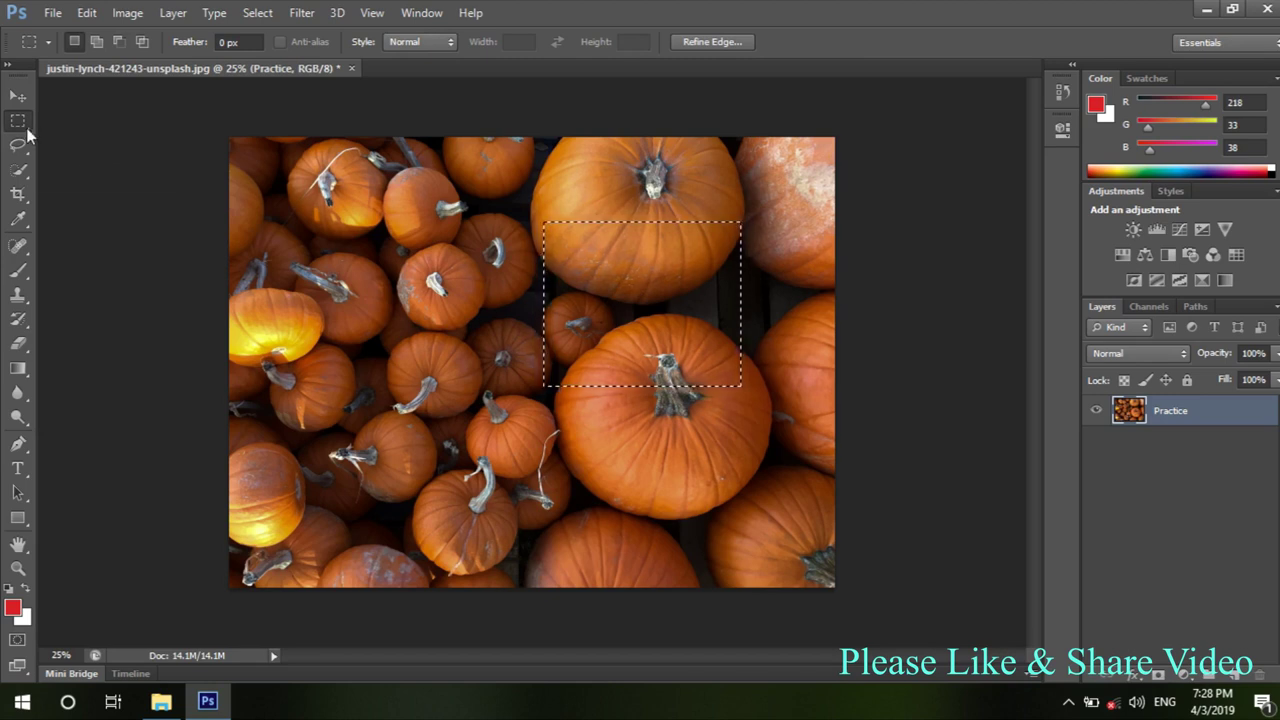
Show the marquee flyout's alternative selection shapes, then close it.
right_click(30, 126)
left_click(45, 137)
left_click(22, 124)
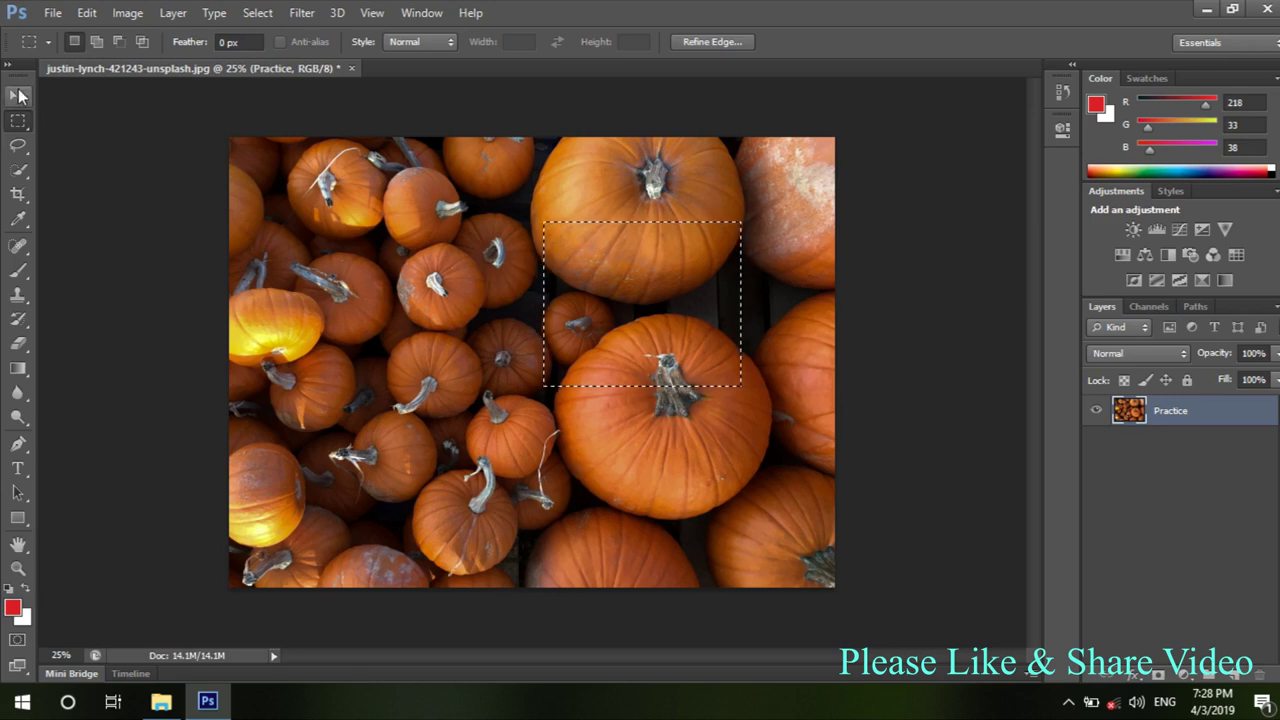
left_click(18, 96)
Select a rectangle around the small upper-left pumpkins, toggling elliptical/rectangular marquee with Shift+M.
key("m")
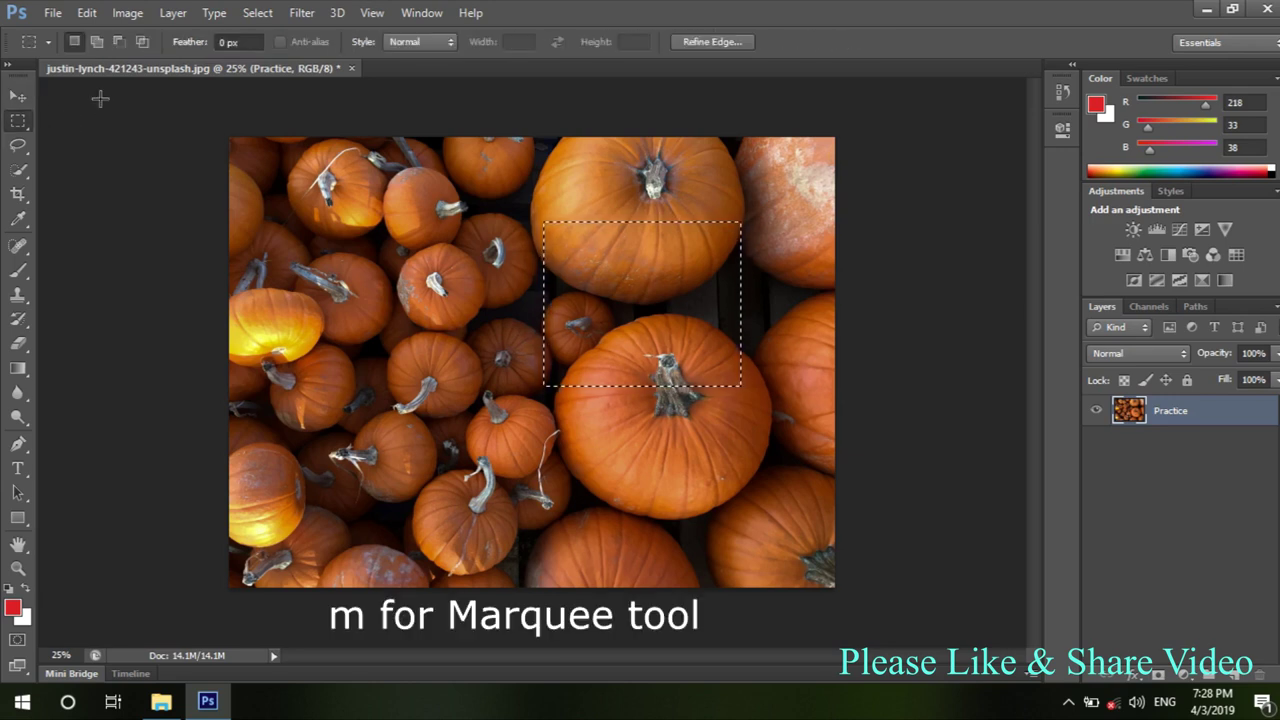
left_click_drag(352, 261, 512, 353)
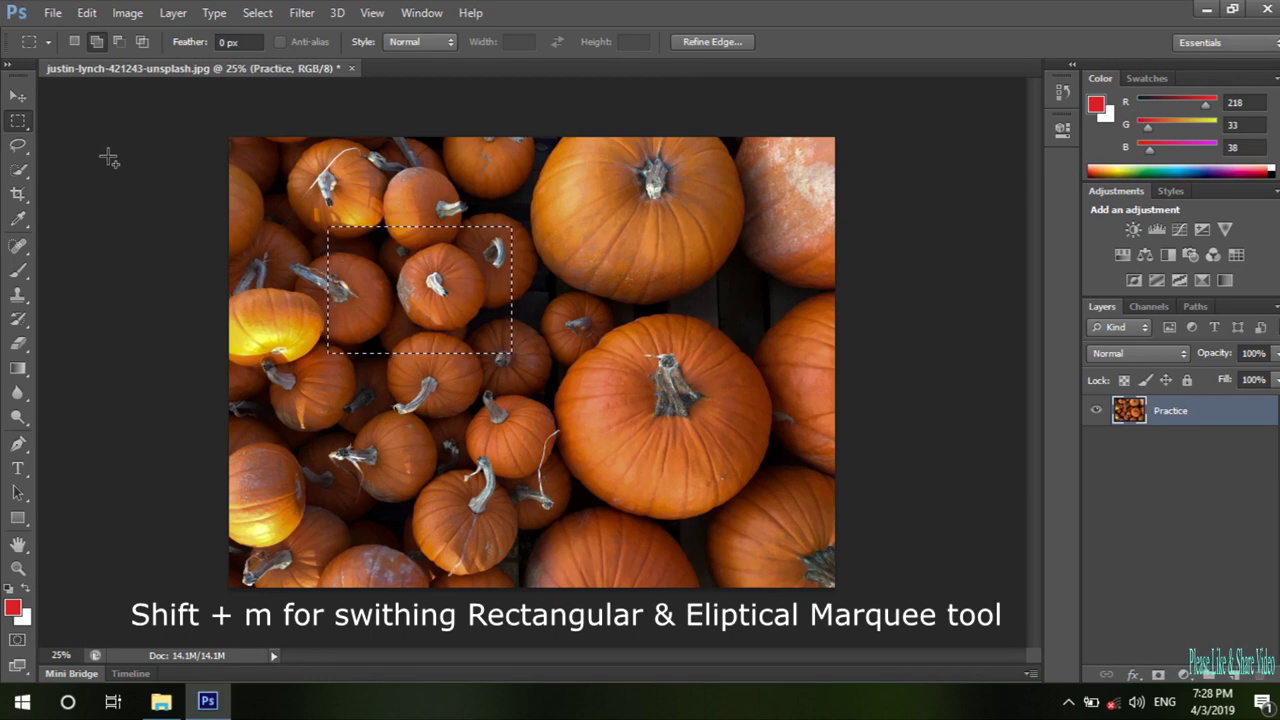
key("shift+m")
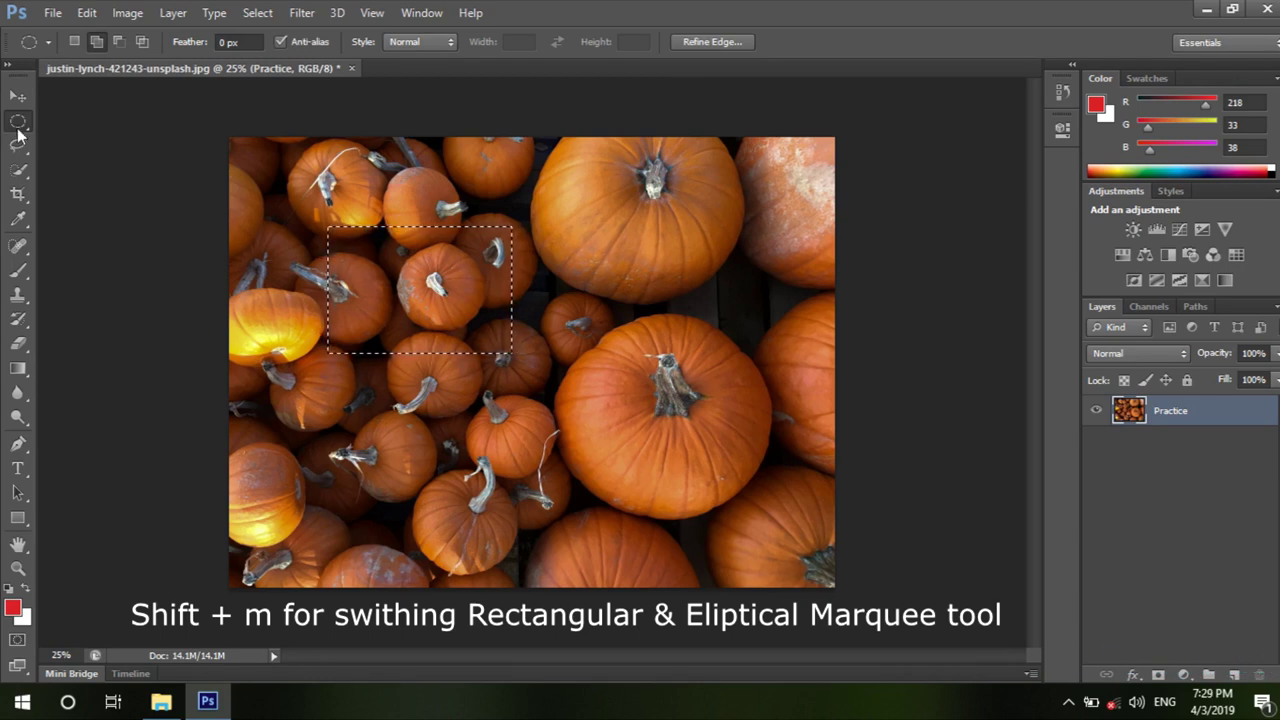
key("shift+m")
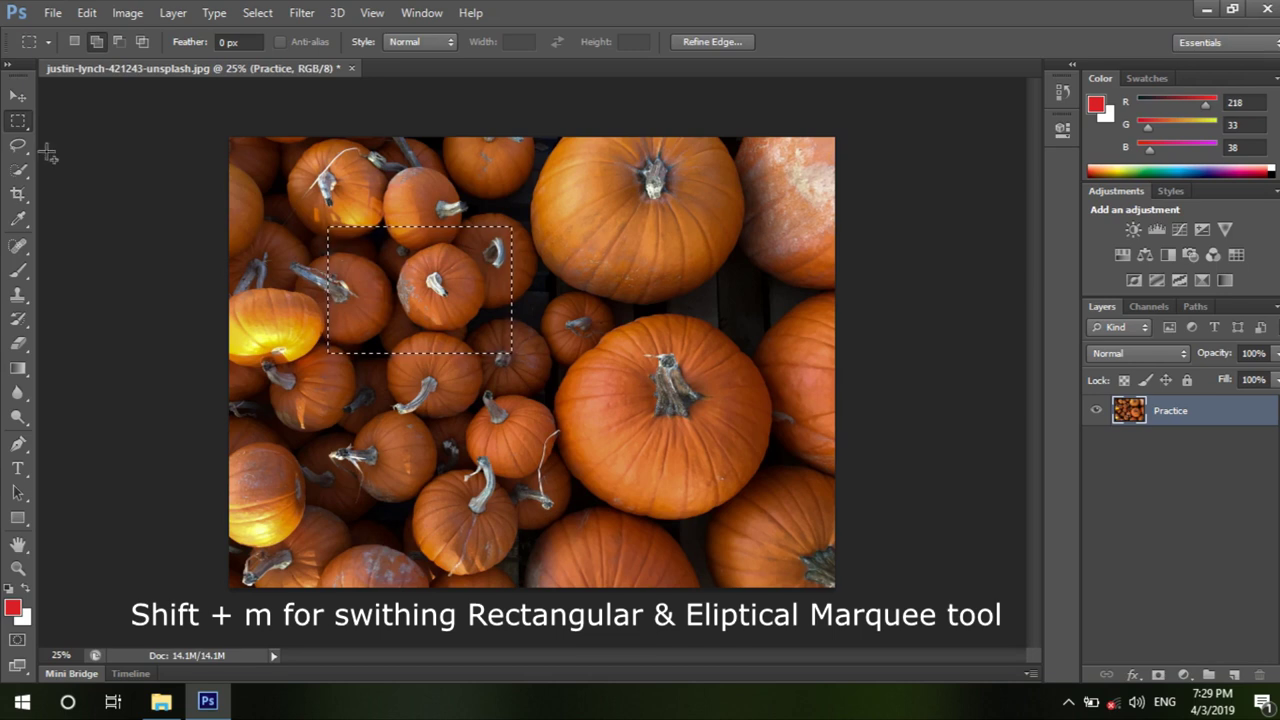
key("shift+m")
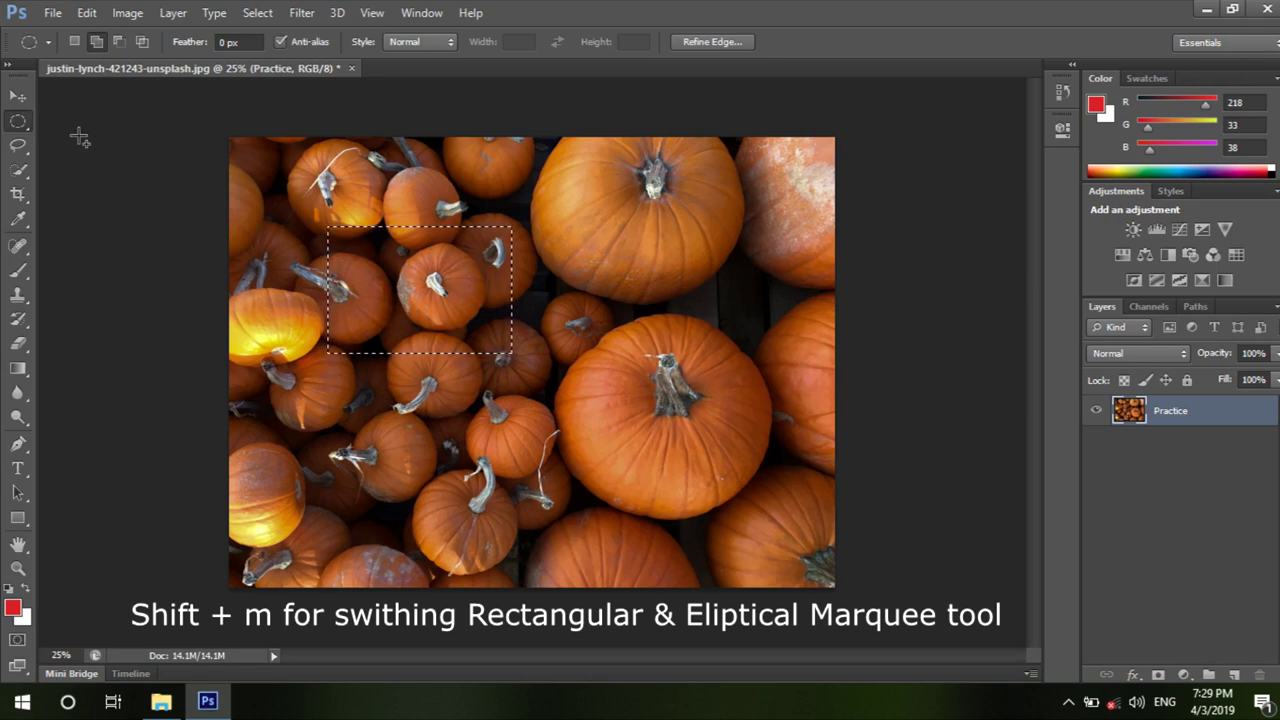
key("shift+m")
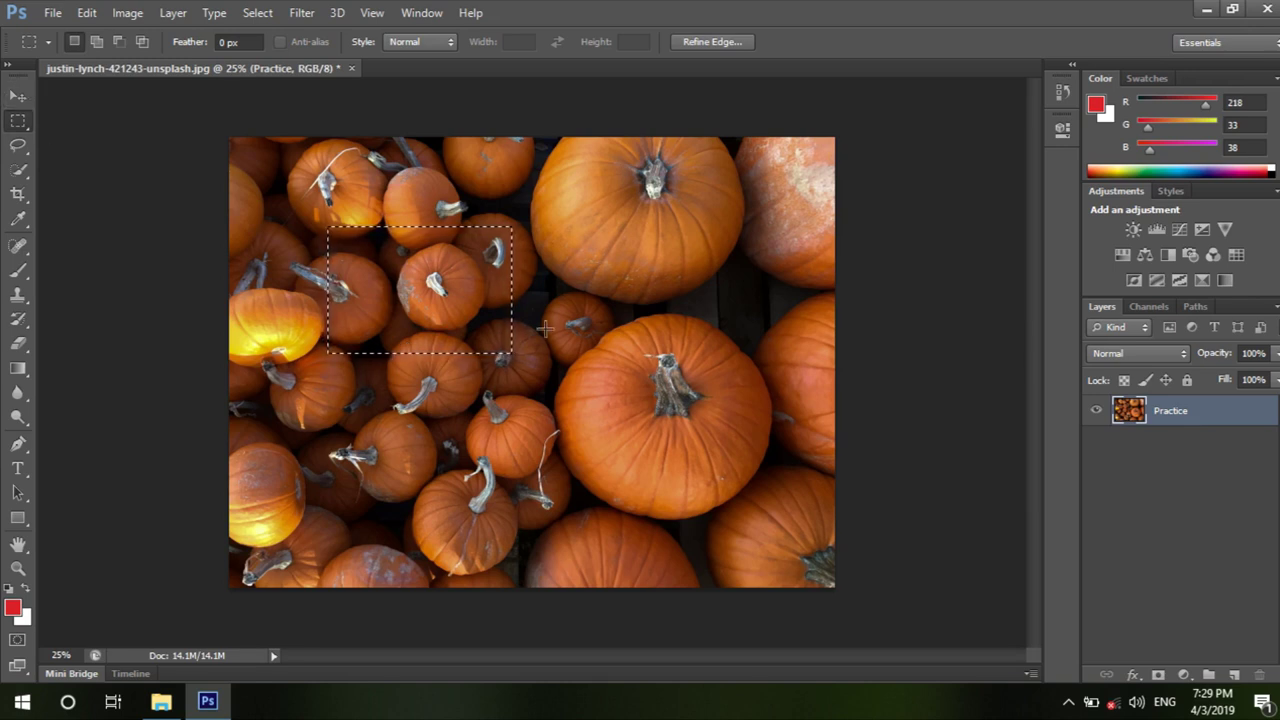
Redraw the selection from the photo's left edge, about 26 by 12 inches.
left_click_drag(547, 238, 822, 466)
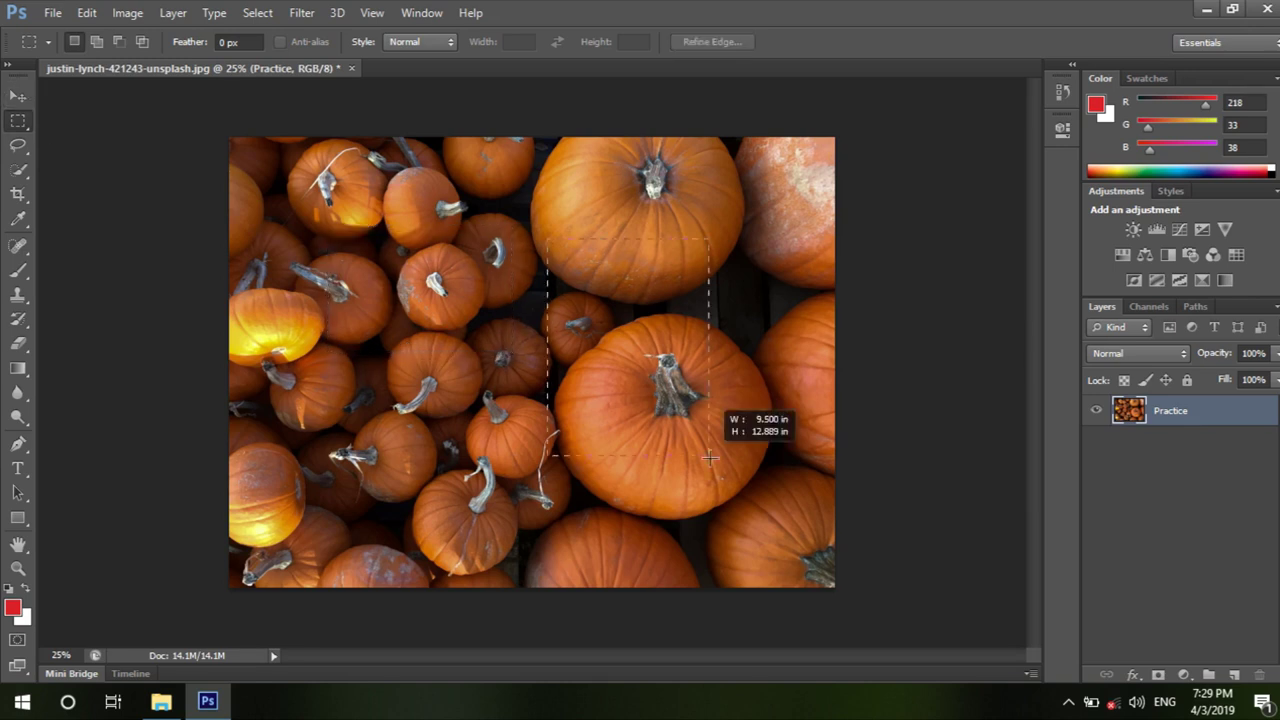
left_click_drag(231, 203, 559, 300)
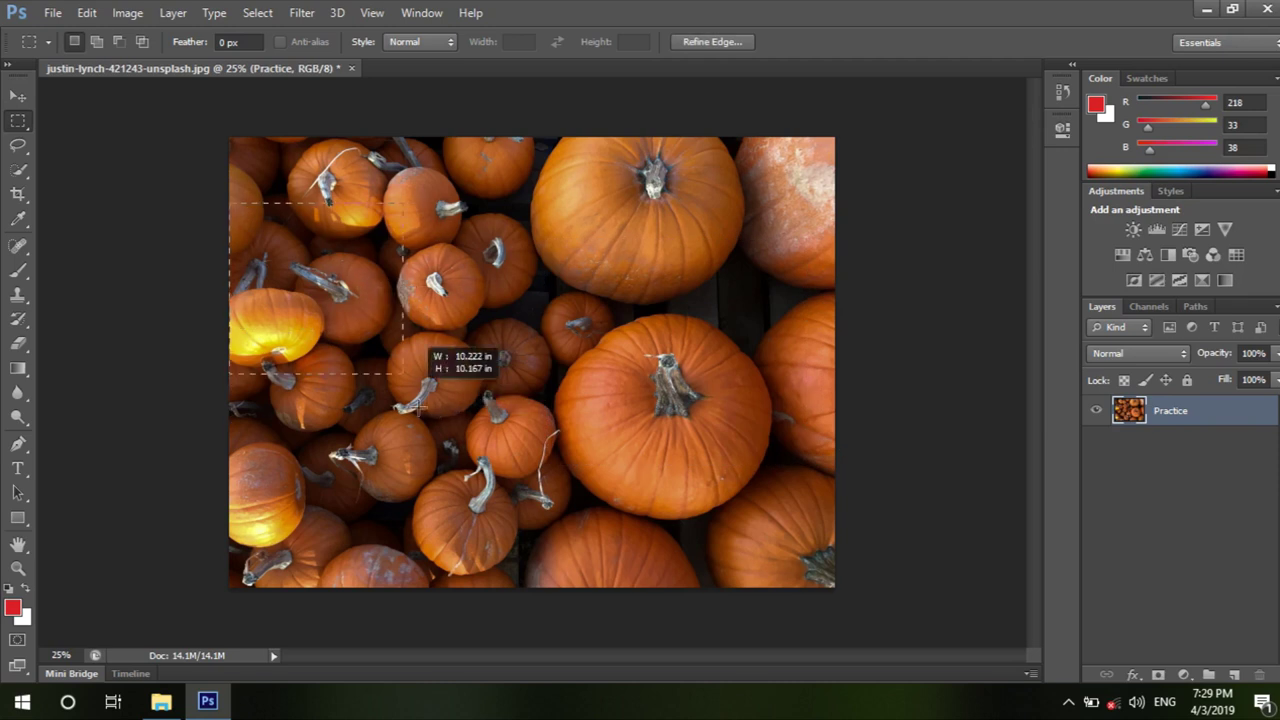
mouse_move(559, 300)
left_mouse_down()
mouse_move(676, 409)
mouse_move(516, 441)
left_mouse_up()
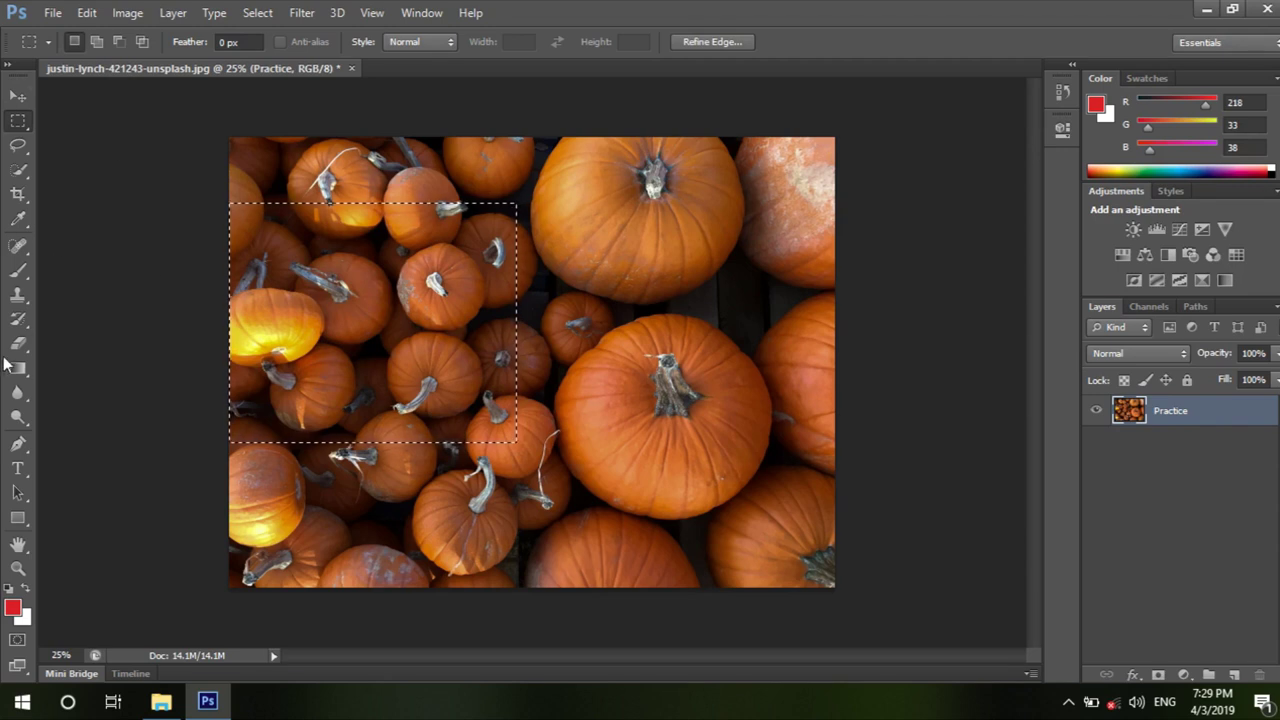
left_click(18, 270)
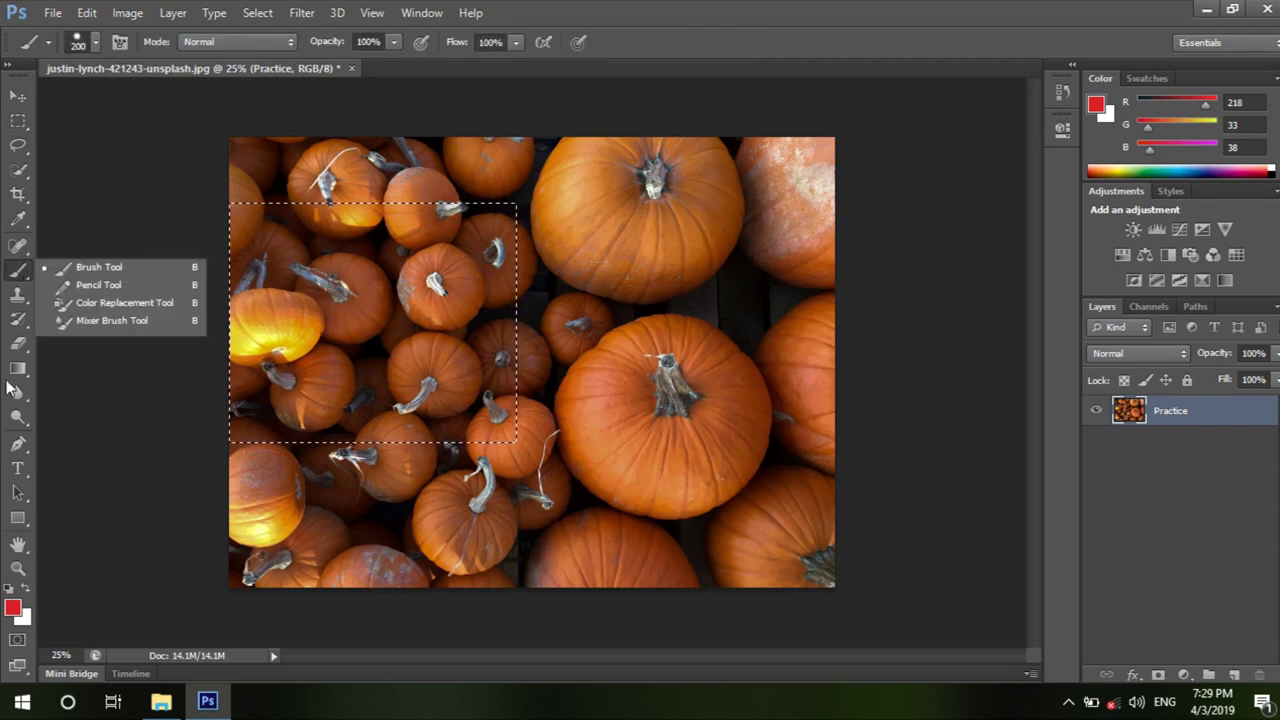
Brush red inside the selection, undo it, then paint two wide diagonal red strokes.
left_click(123, 271)
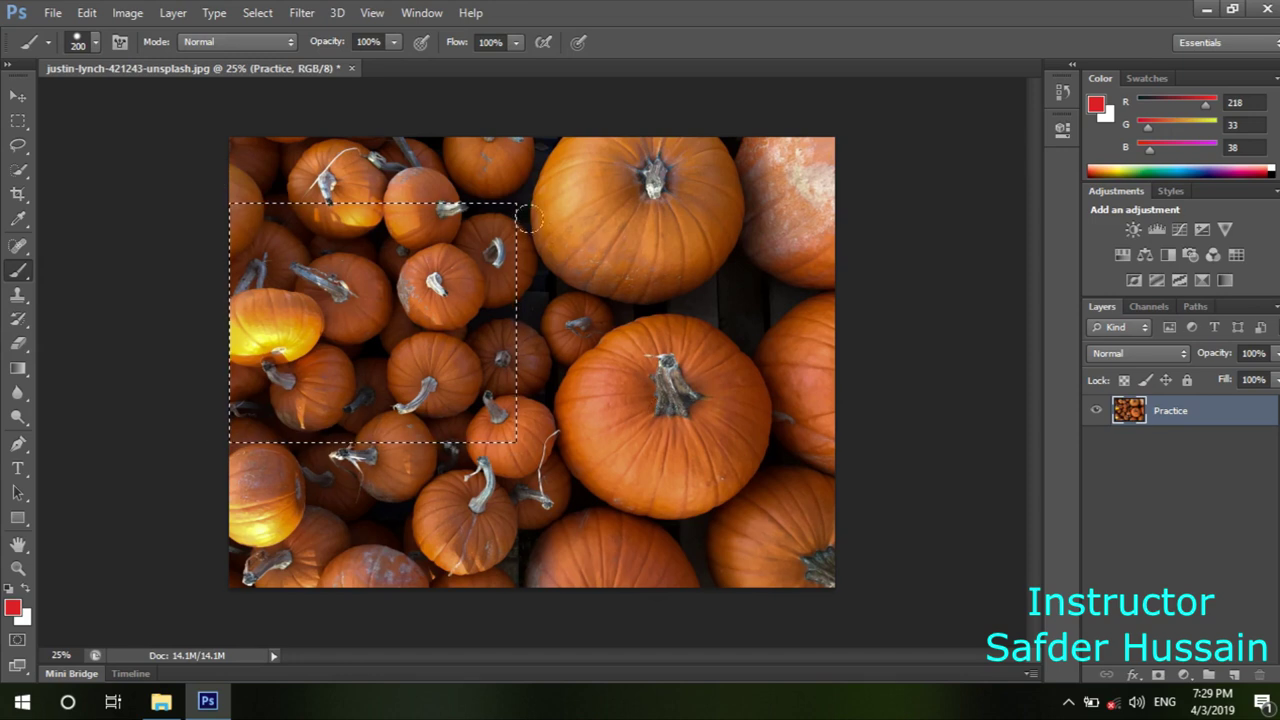
mouse_move(250, 183)
left_mouse_down()
mouse_move(157, 191)
mouse_move(433, 184)
mouse_move(491, 271)
mouse_move(523, 435)
left_mouse_up()
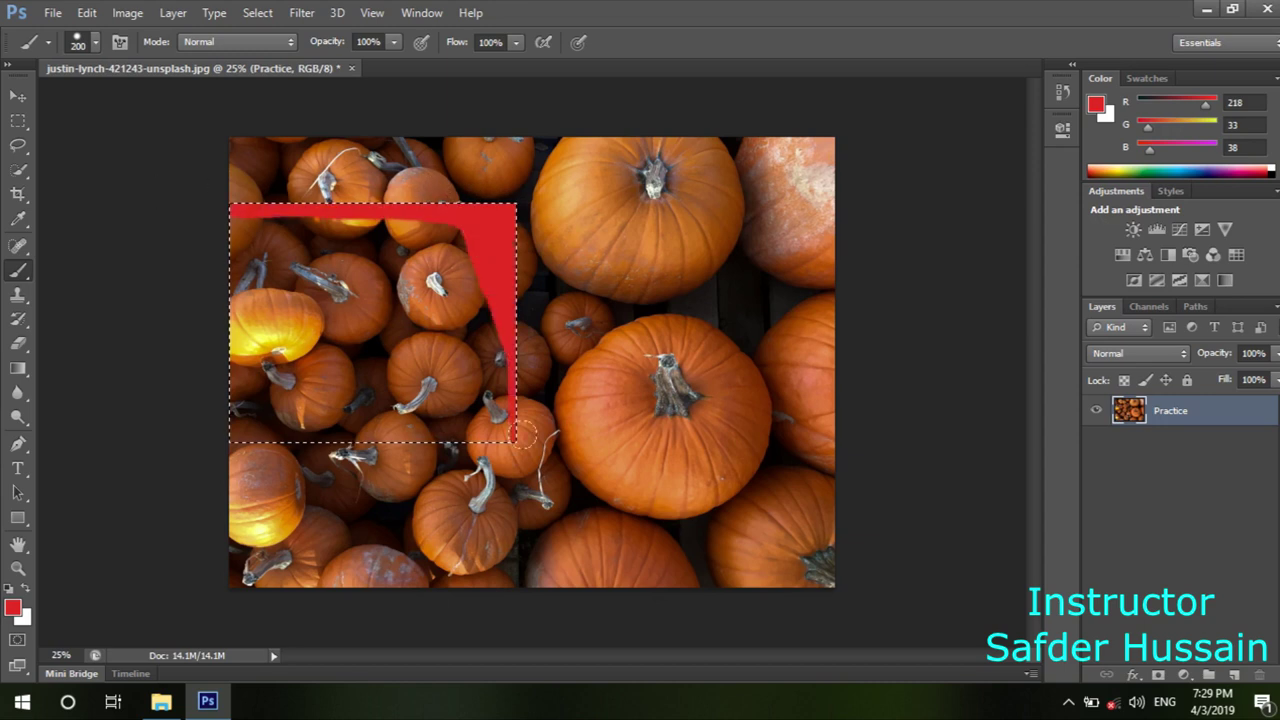
left_click_drag(474, 237, 485, 303)
left_click_drag(256, 191, 194, 266)
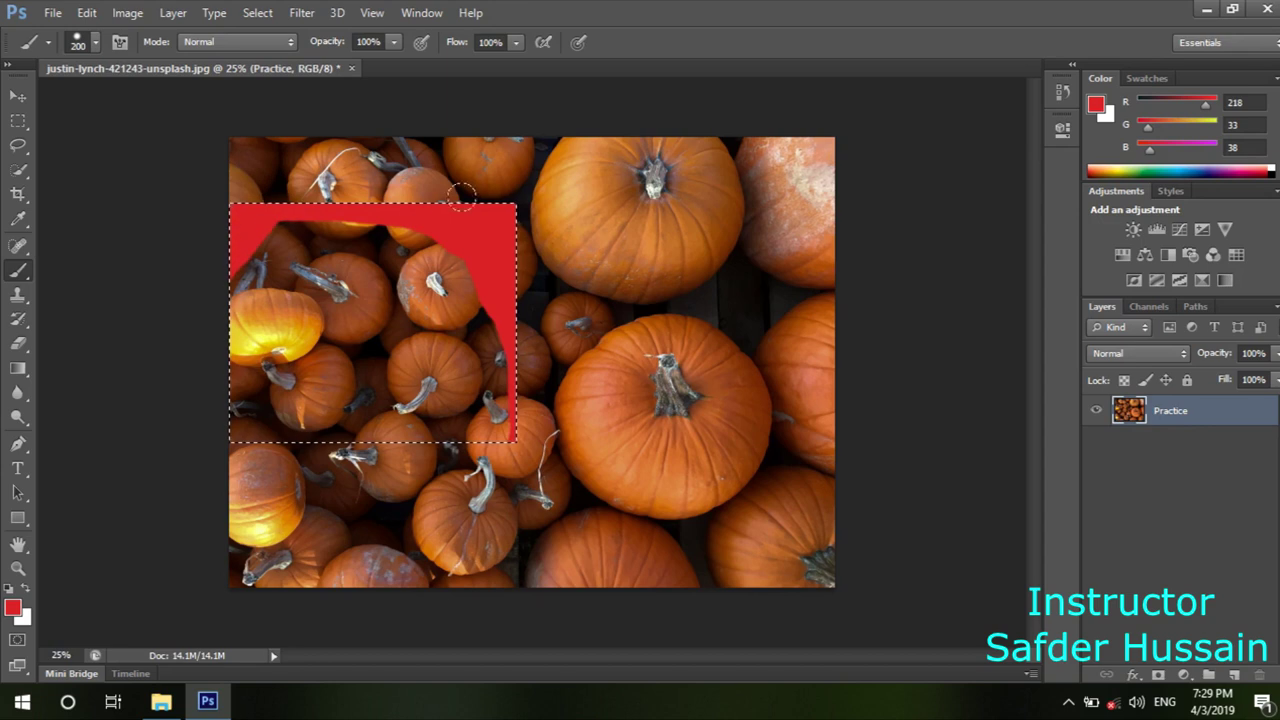
mouse_move(251, 165)
left_mouse_down()
mouse_move(355, 196)
mouse_move(432, 240)
left_mouse_up()
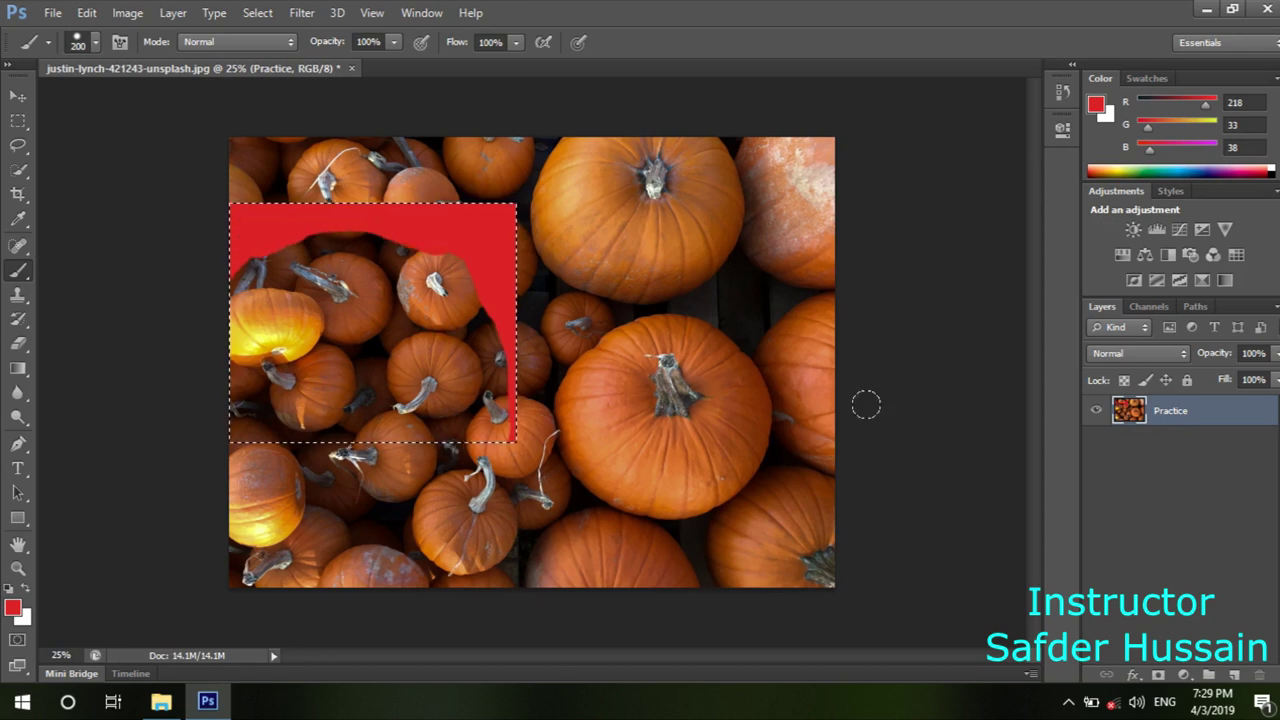
key("ctrl+z")
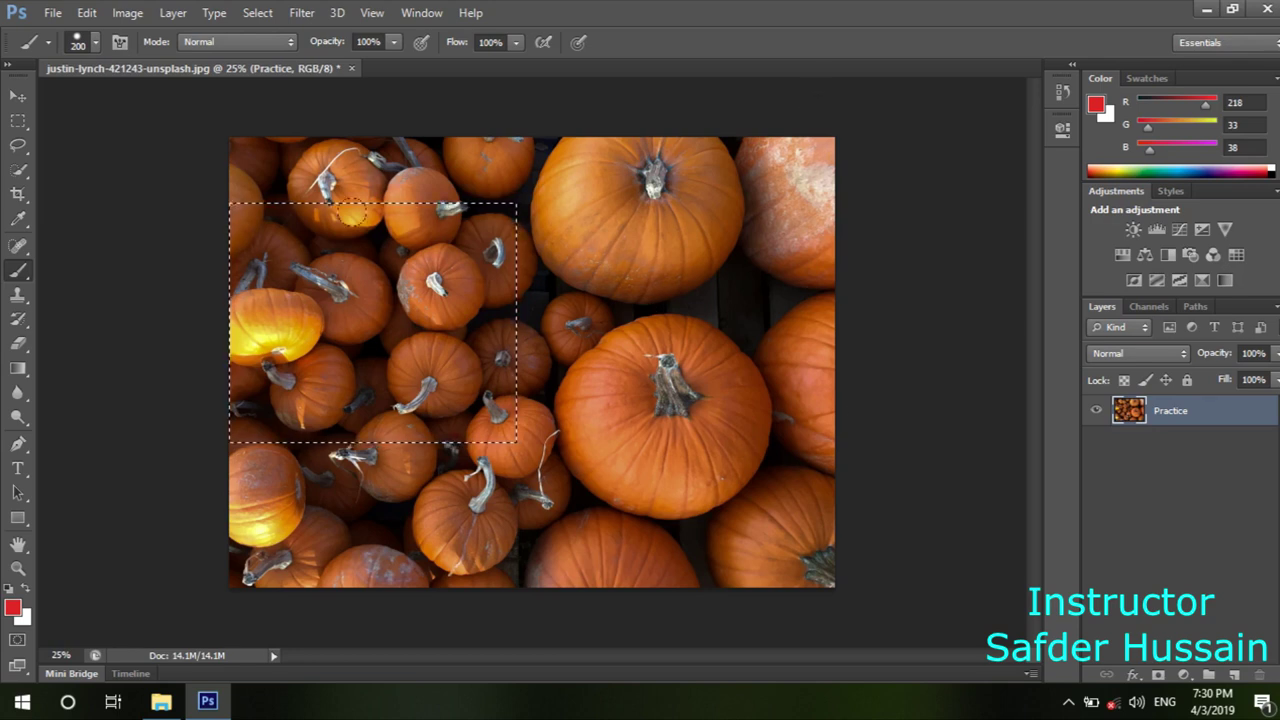
left_click_drag(390, 220, 528, 268)
left_click_drag(217, 251, 505, 410)
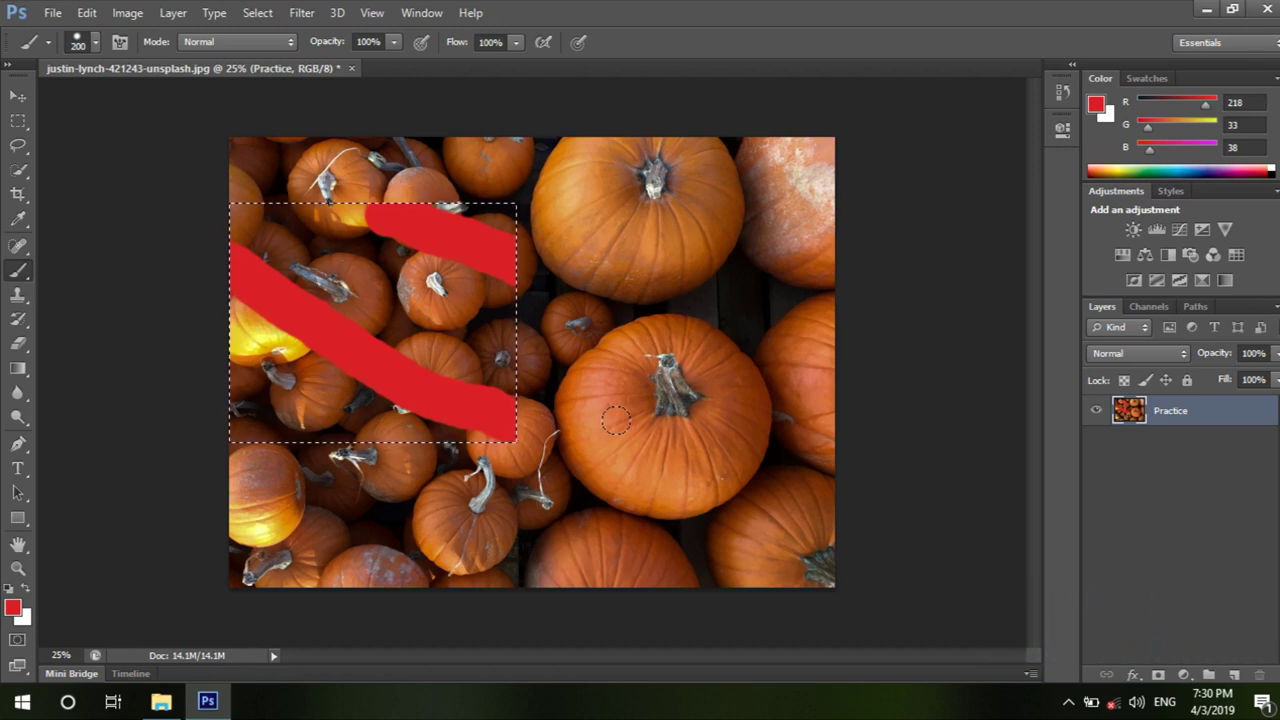
Undo and redo the lower stroke, dab short red marks, then step them back with Alt+Ctrl+Z.
key("ctrl+z")
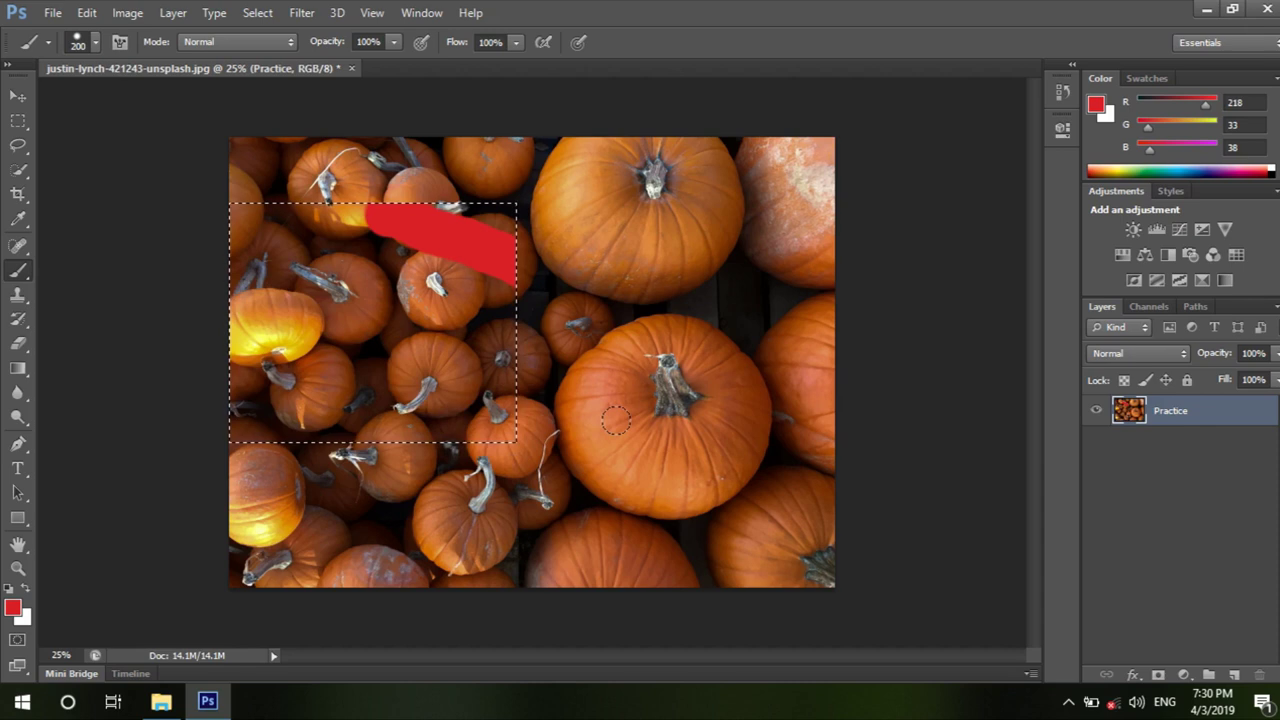
key("ctrl+z")
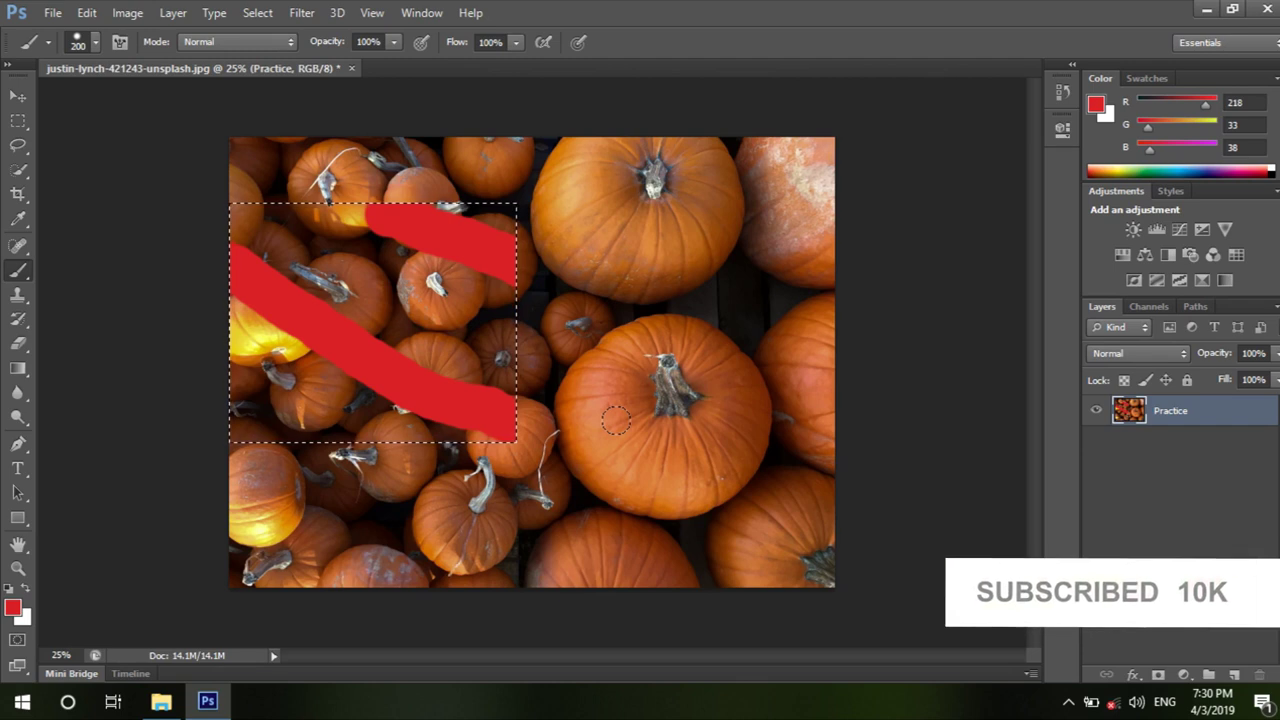
left_click_drag(438, 288, 438, 310)
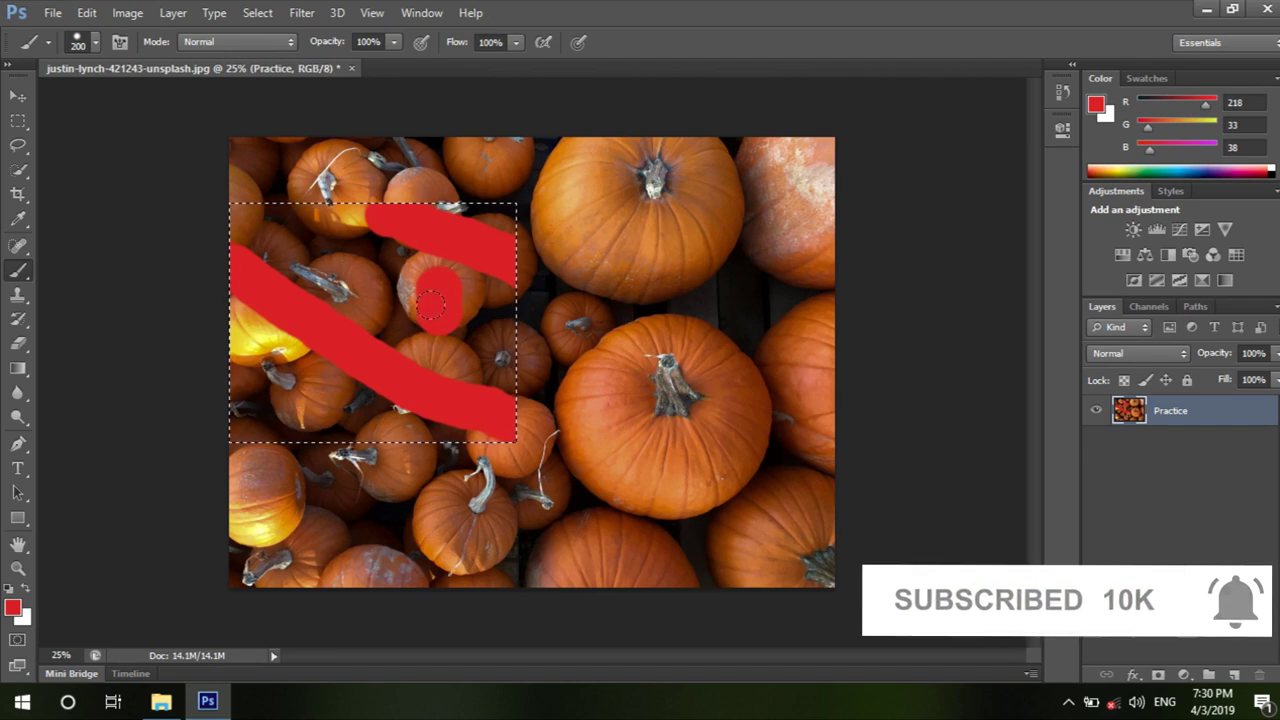
left_click_drag(297, 386, 297, 410)
left_click_drag(290, 237, 336, 263)
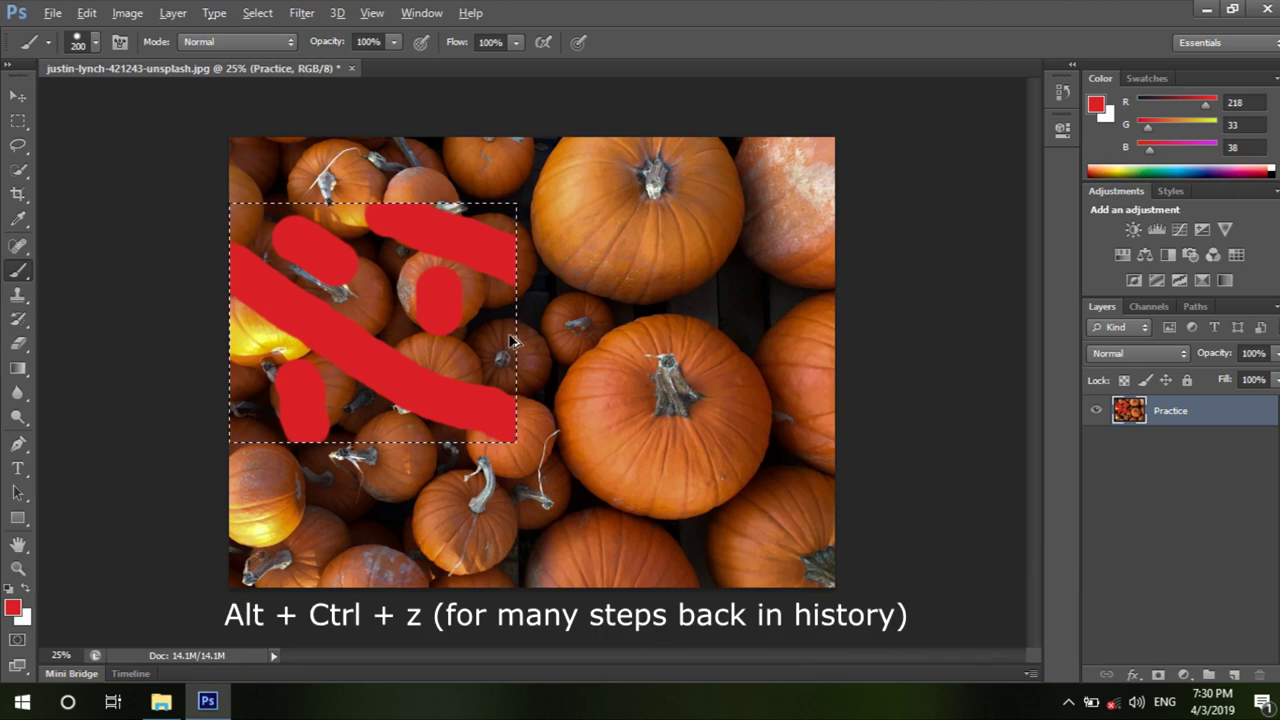
key("ctrl+alt+z")
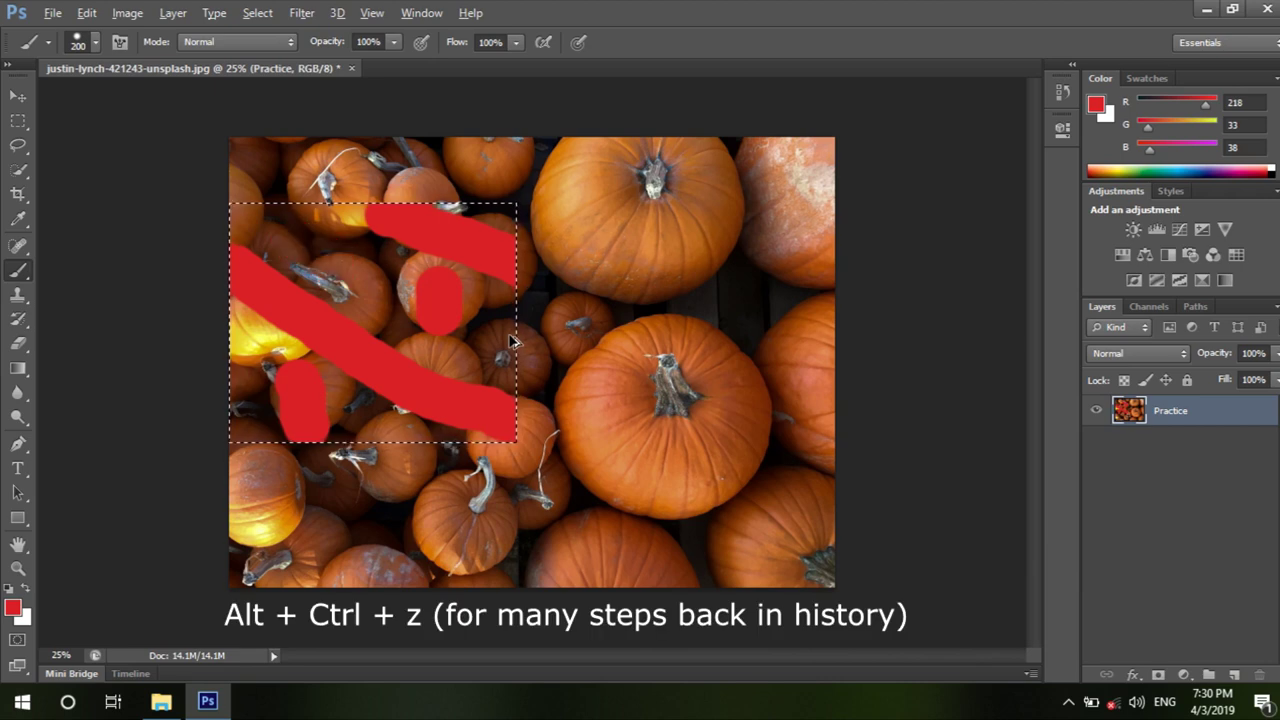
key("ctrl+alt+z")
key("ctrl+alt+z")
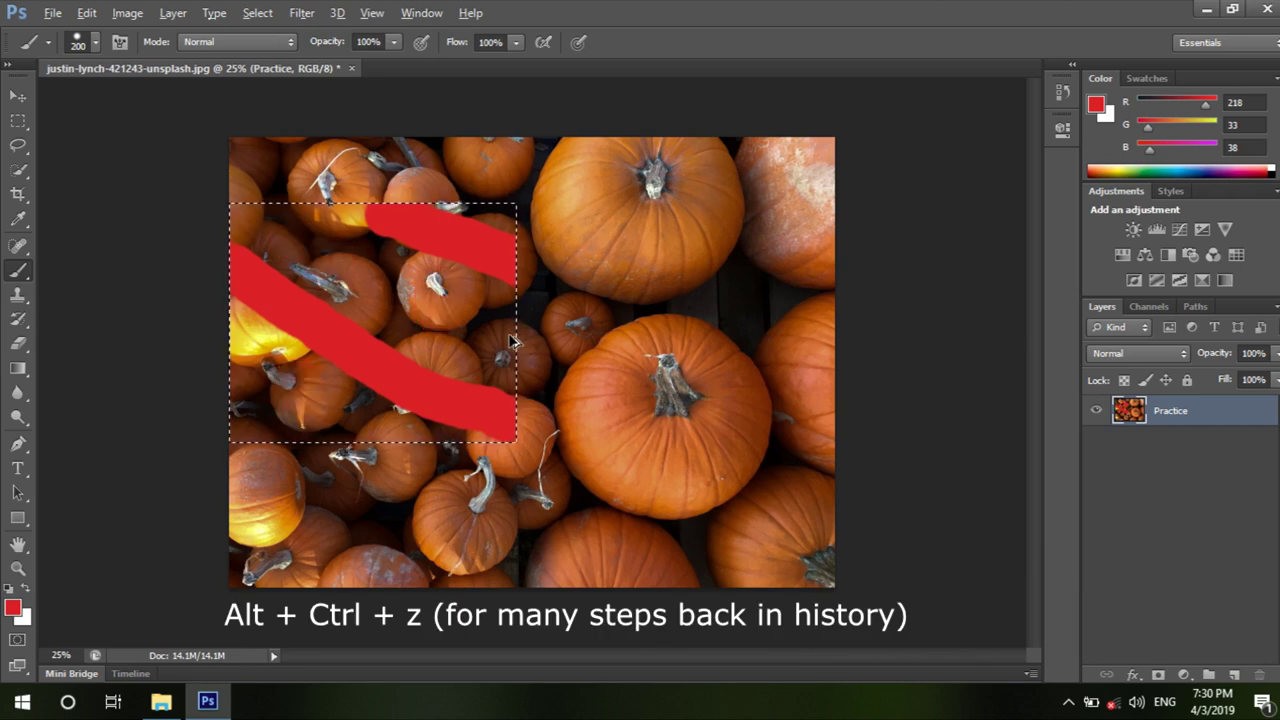
key("ctrl+alt+z")
key("ctrl+alt+z")
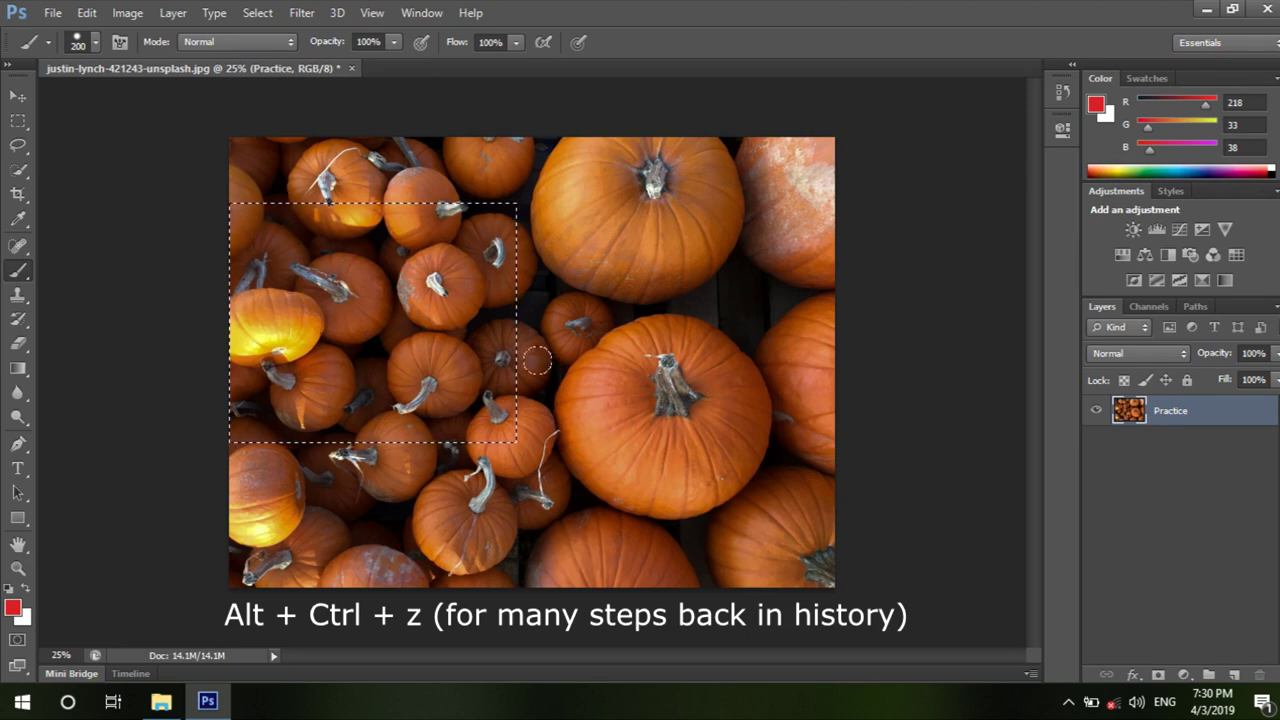
Paint four parallel diagonal red strokes inside the selection.
left_click_drag(448, 207, 534, 280)
left_click_drag(345, 215, 500, 365)
left_click_drag(290, 265, 410, 405)
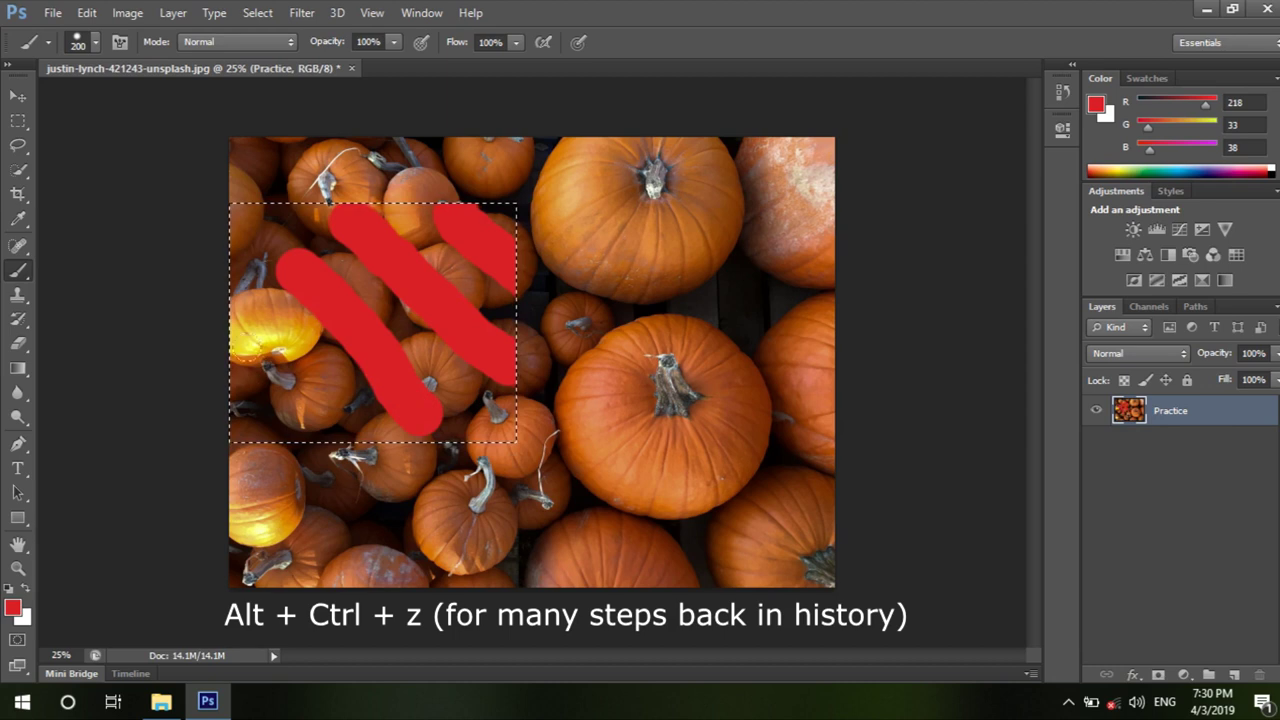
left_click_drag(252, 330, 303, 416)
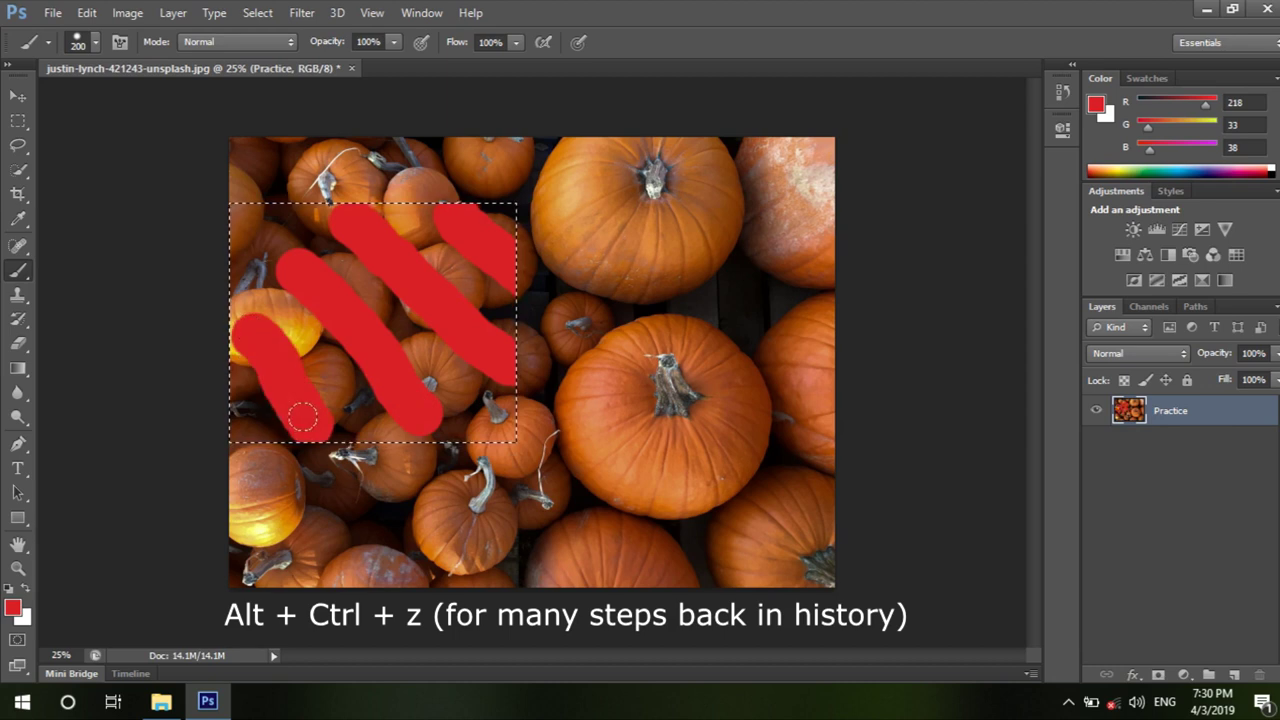
left_click(1064, 93)
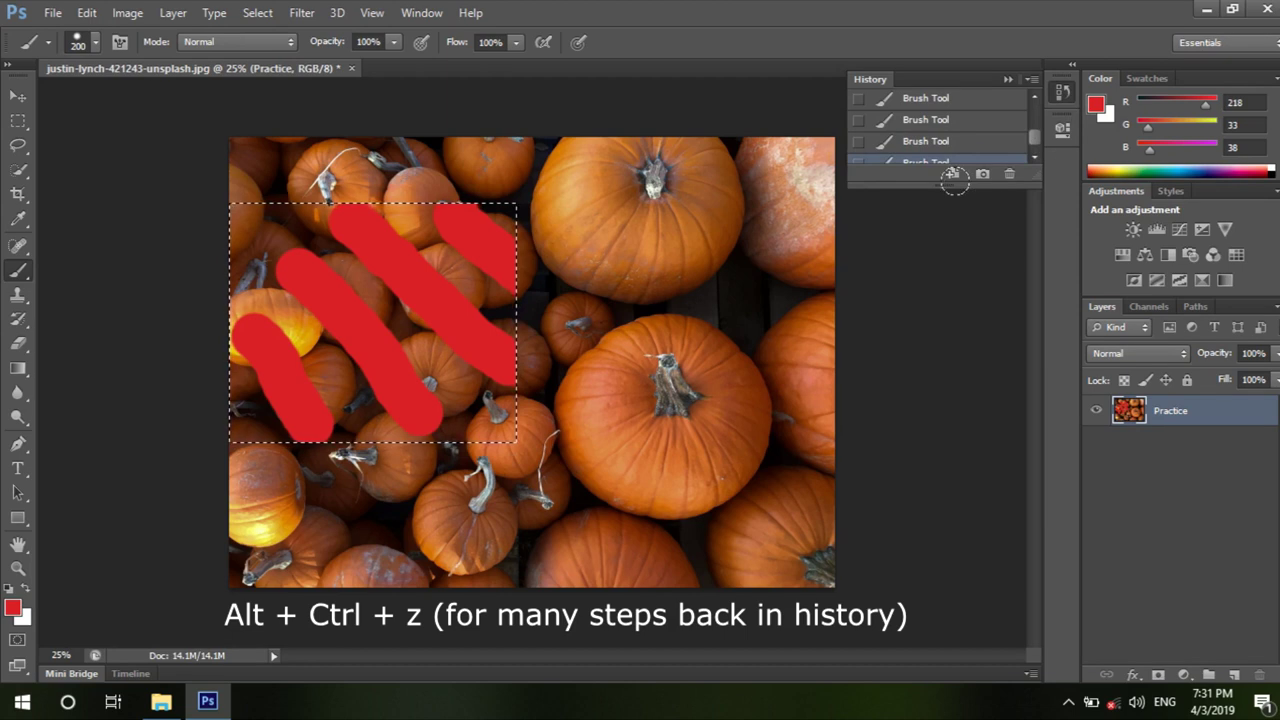
Enlarge the History panel and step back with Alt+Ctrl+Z to before the layer rename.
left_click_drag(939, 183, 929, 453)
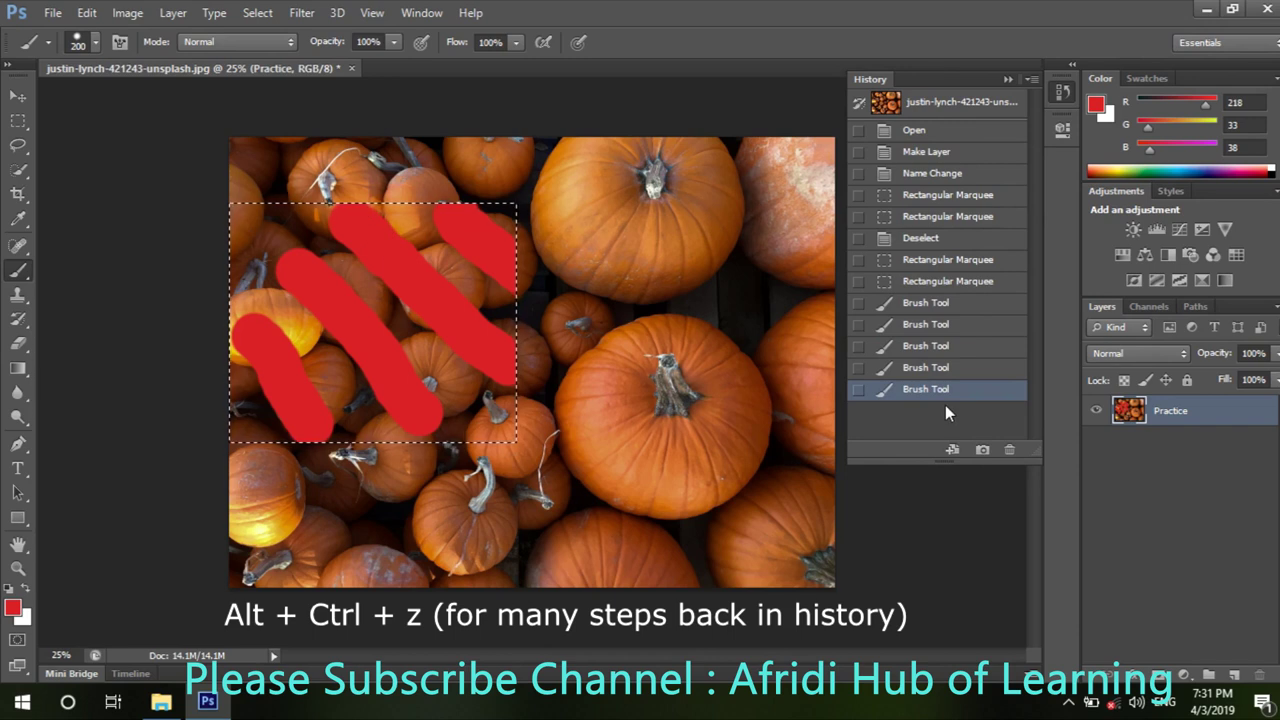
key("ctrl+alt+z")
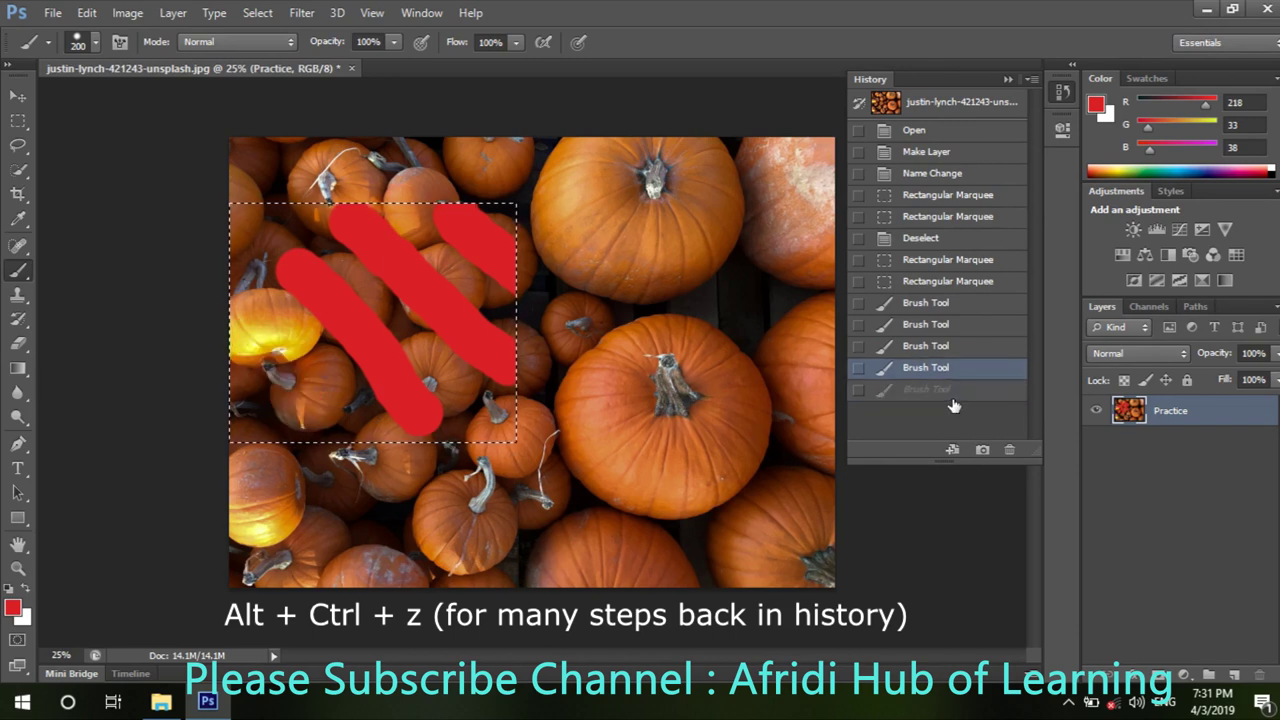
key("ctrl+alt+z")
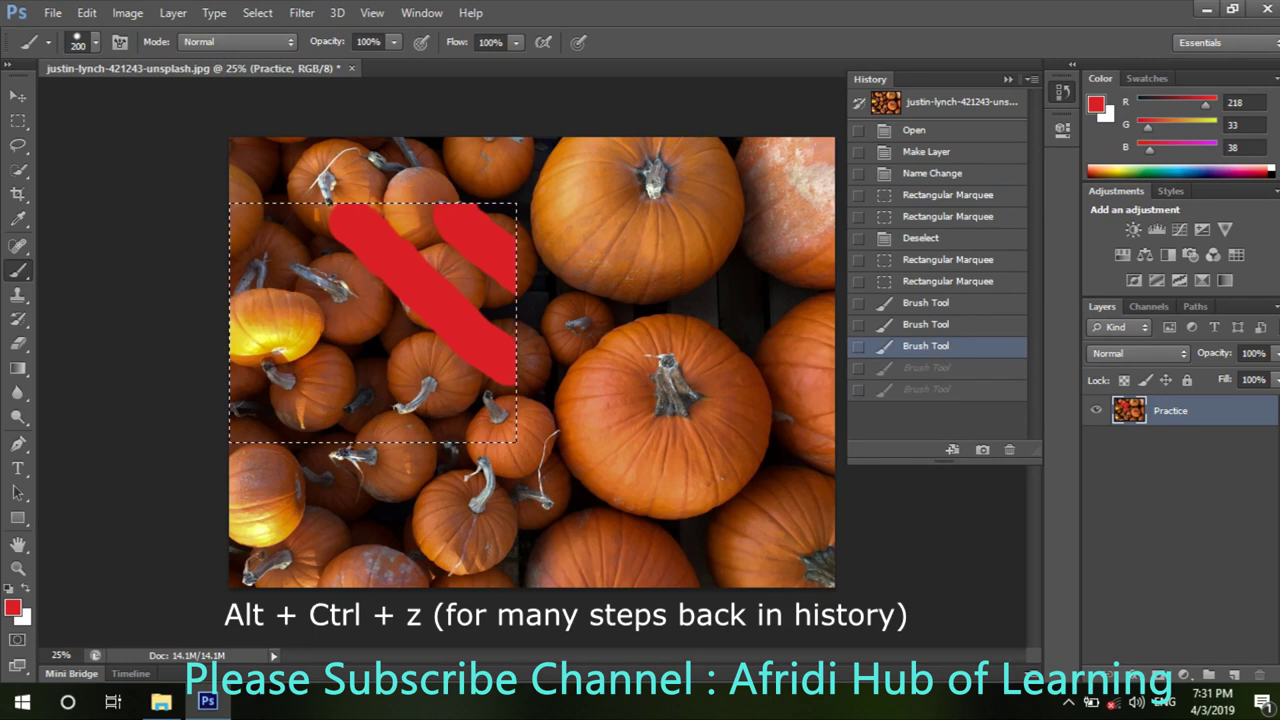
key("ctrl+alt+z")
key("ctrl+alt+z")
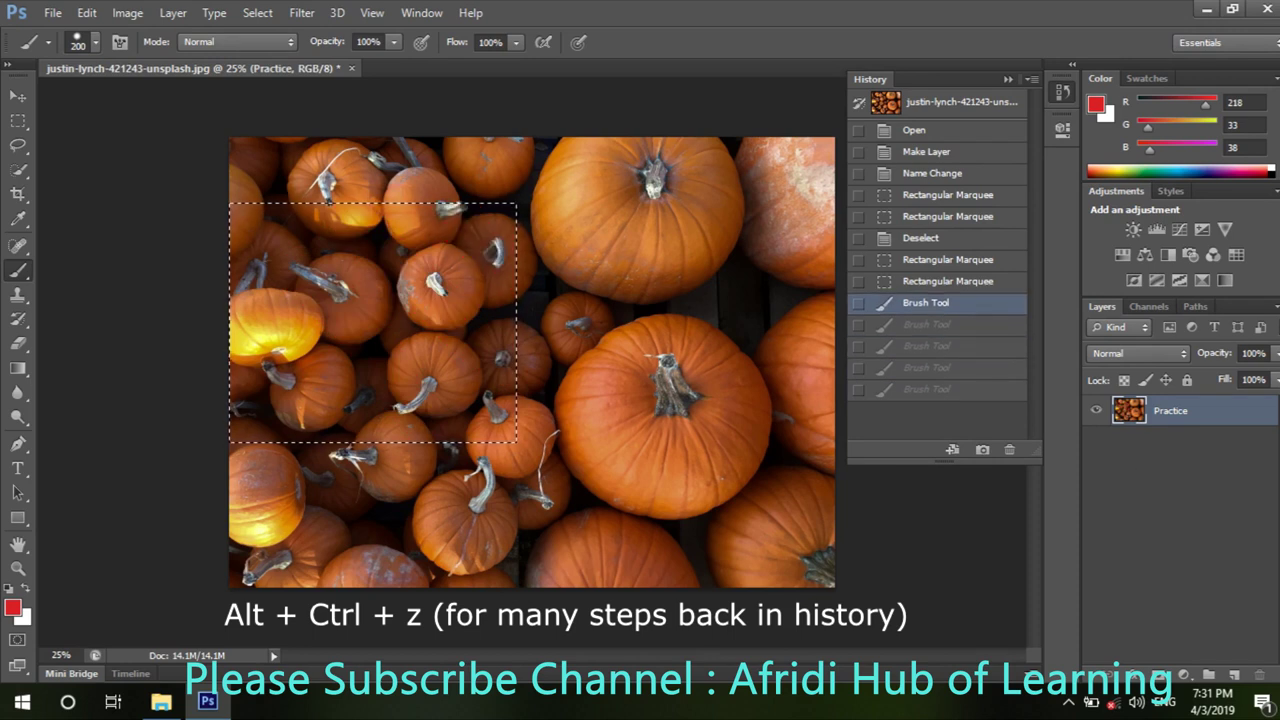
key("ctrl+alt+z")
key("ctrl+alt+z")
key("ctrl+alt+z")
key("ctrl+alt+z")
key("ctrl+alt+z")
key("ctrl+alt+z")
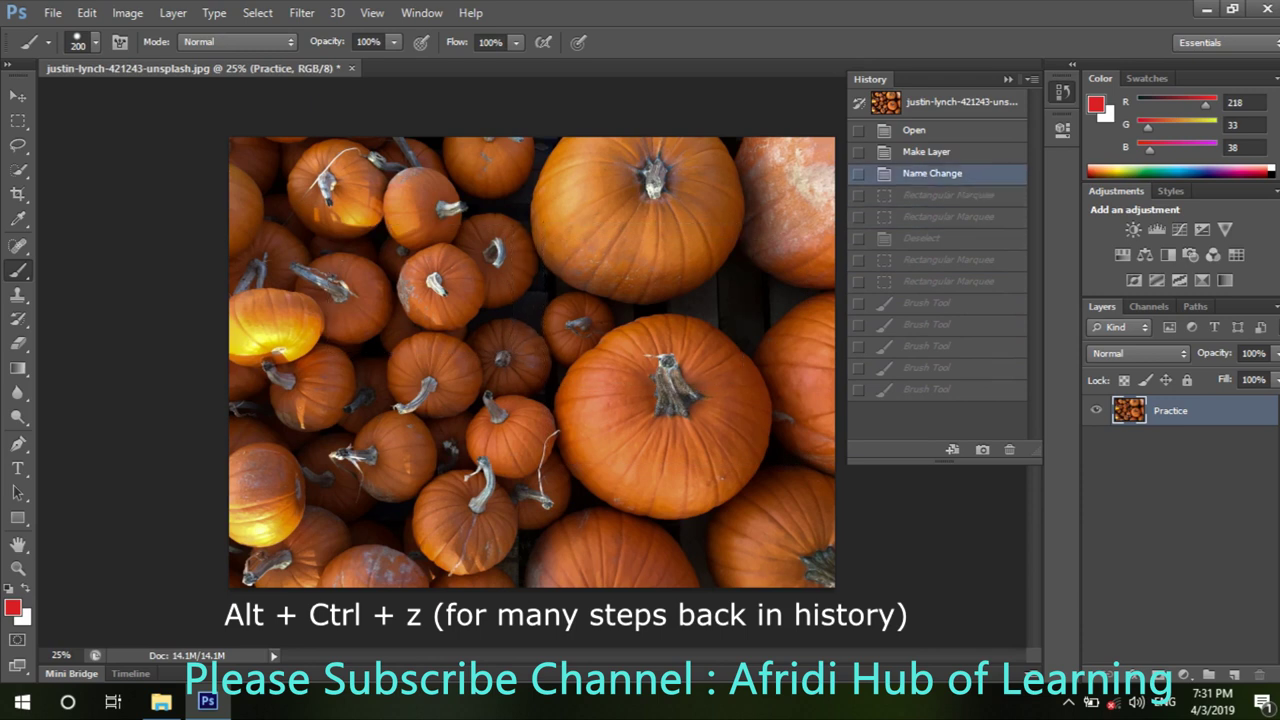
key("ctrl+alt+z")
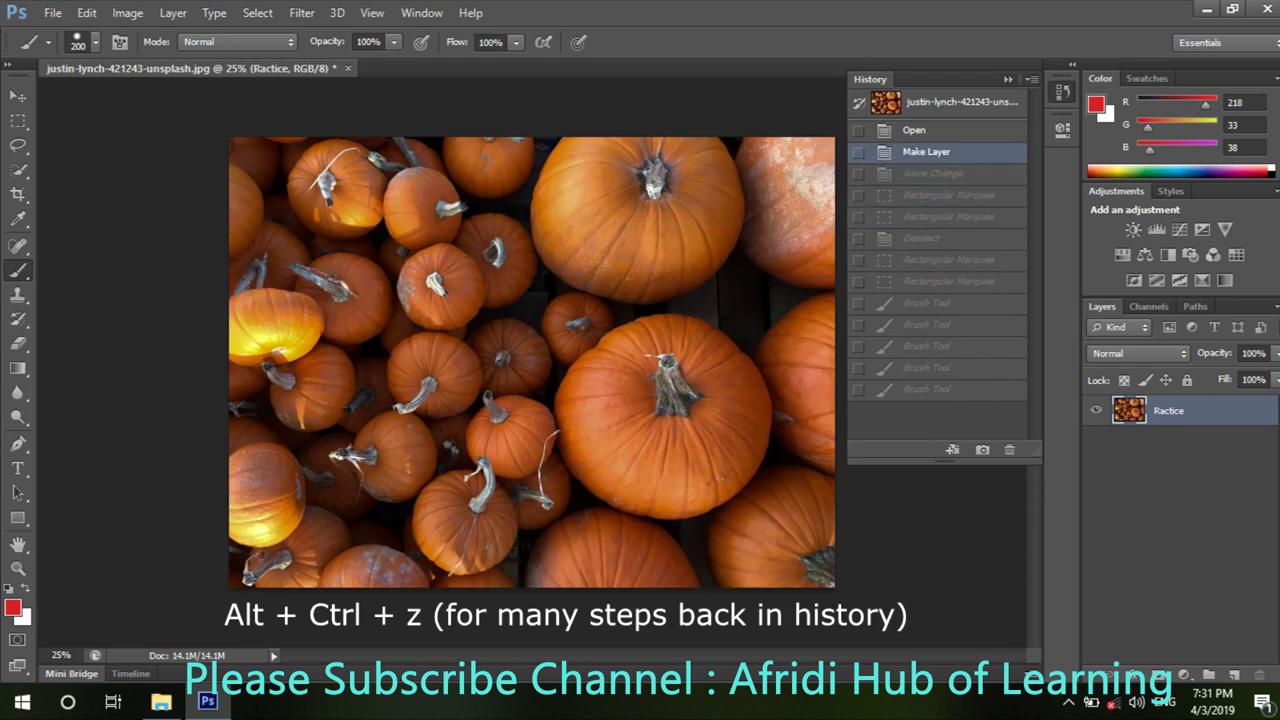
key("alt")
key("ctrl+alt+z")
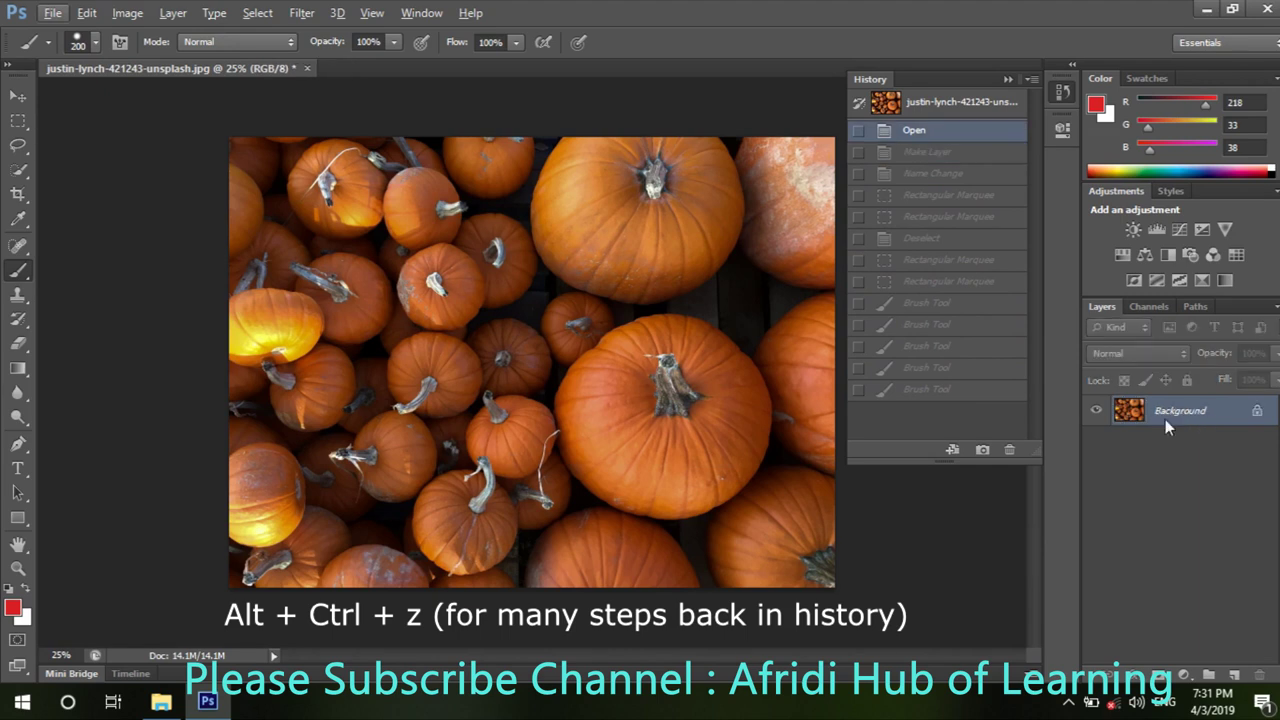
key("alt")
Step back and forward through history with Alt+Ctrl+Z and Ctrl+Shift+Z, ending at the latest painted state.
left_click(873, 393)
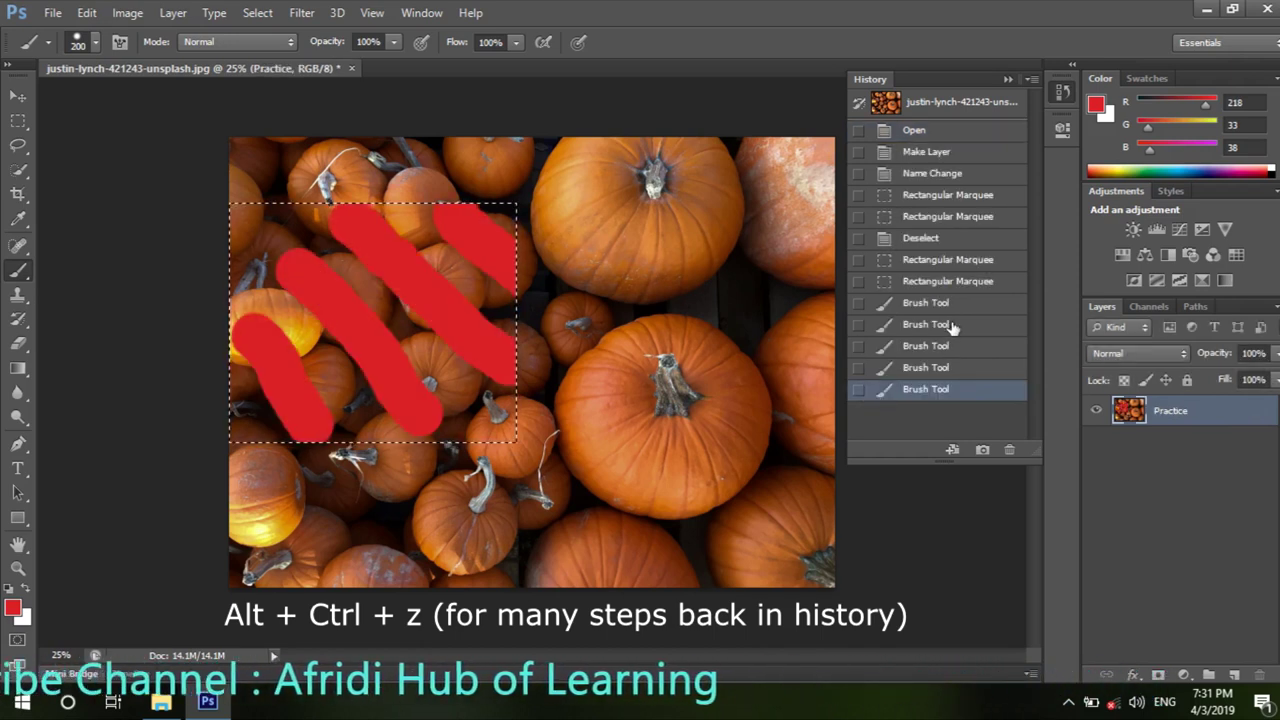
key("ctrl+alt+z")
key("ctrl+alt+z")
key("ctrl+alt+z")
key("ctrl+alt+z")
key("ctrl+alt+z")
key("ctrl+alt+z")
key("ctrl+alt+z")
key("ctrl+alt+z")
key("ctrl+alt+z")
key("ctrl+alt+z")
key("ctrl+alt+z")
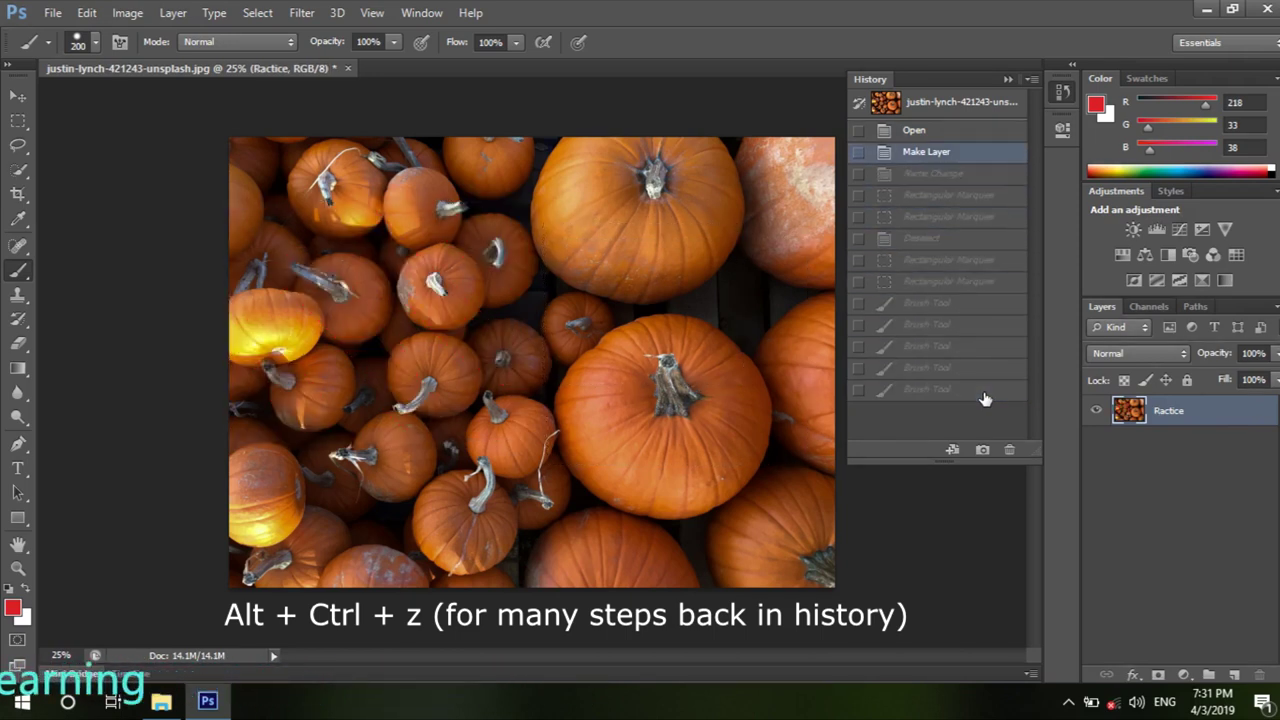
key("ctrl+alt+z")
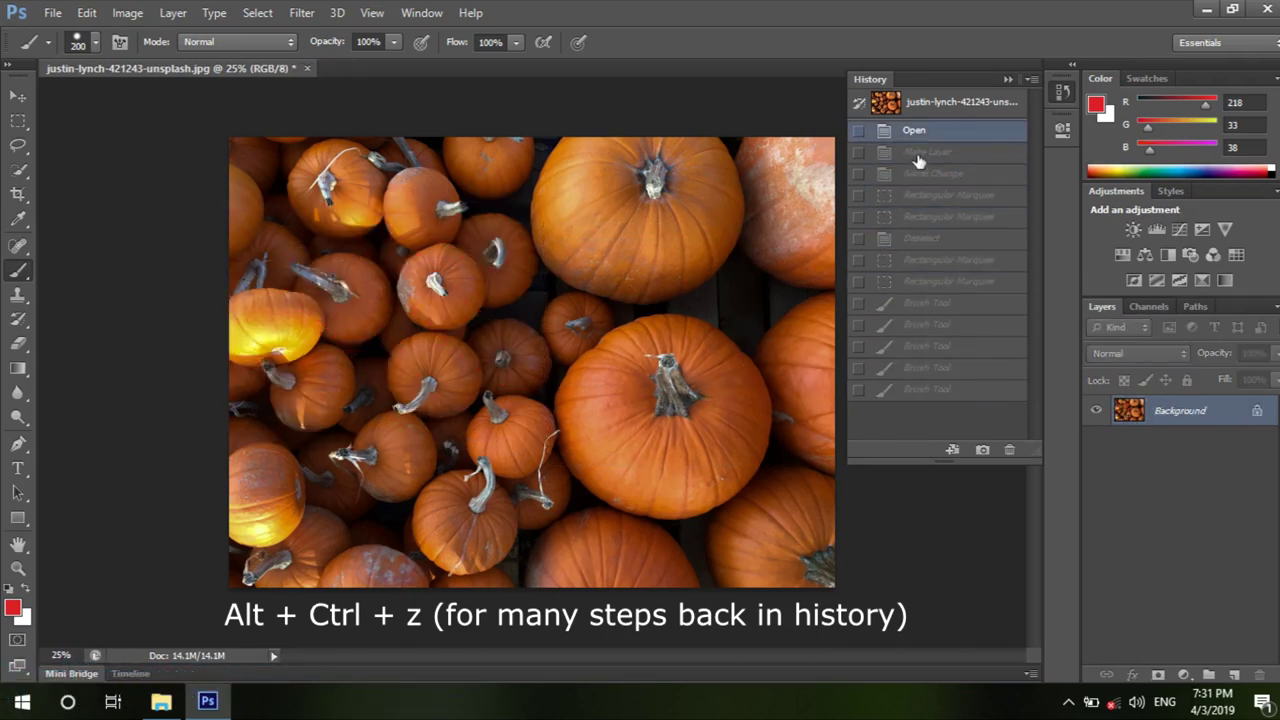
key("ctrl+shift+z")
key("ctrl+shift+z")
key("ctrl+shift+z")
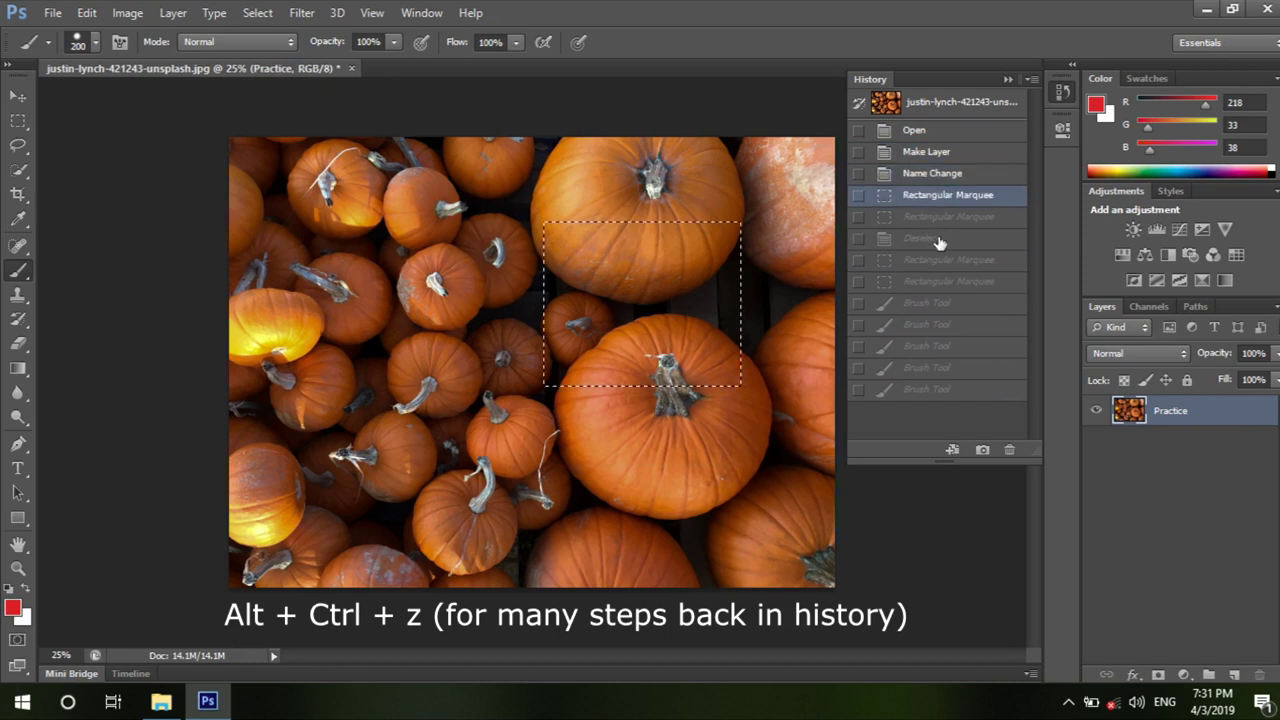
key("ctrl+shift+z")
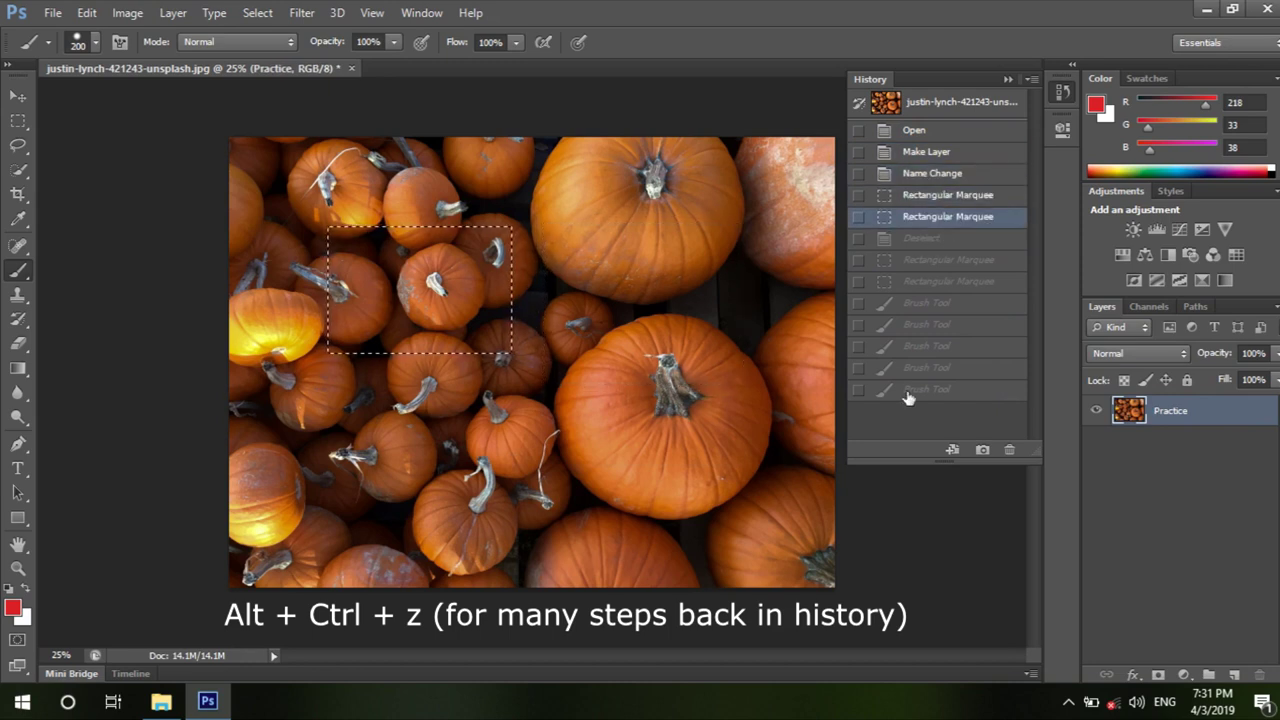
left_click(906, 389)
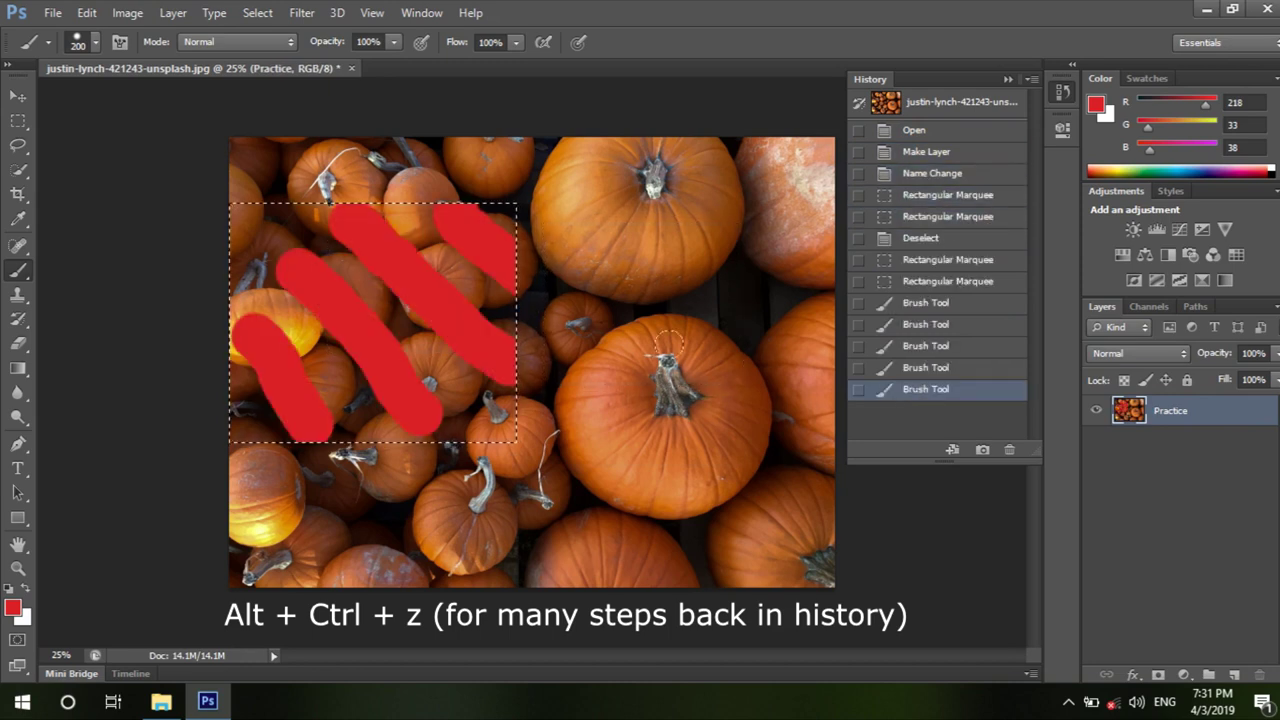
left_click(1060, 93)
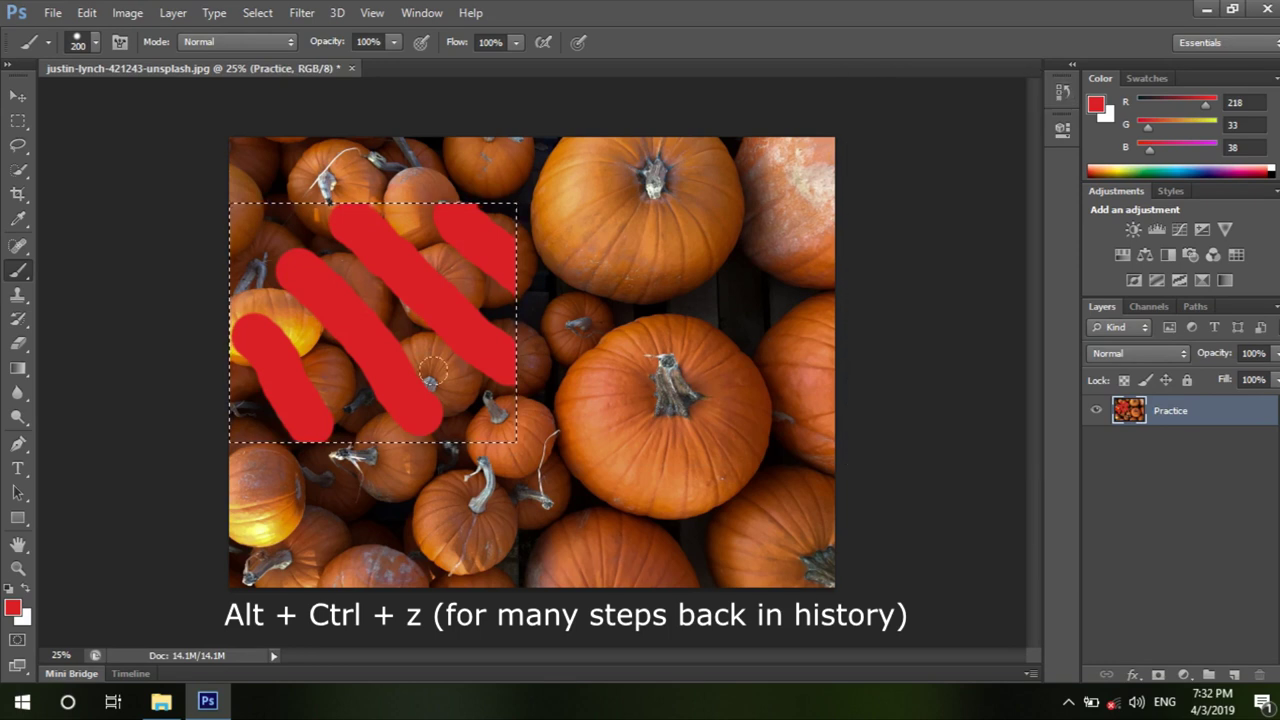
Undo the red brush strokes with Alt+Ctrl+Z and pick the Rectangular Marquee tool.
key("ctrl+alt+z")
key("ctrl+alt+z")
key("ctrl+alt+z")
key("ctrl+alt+z")
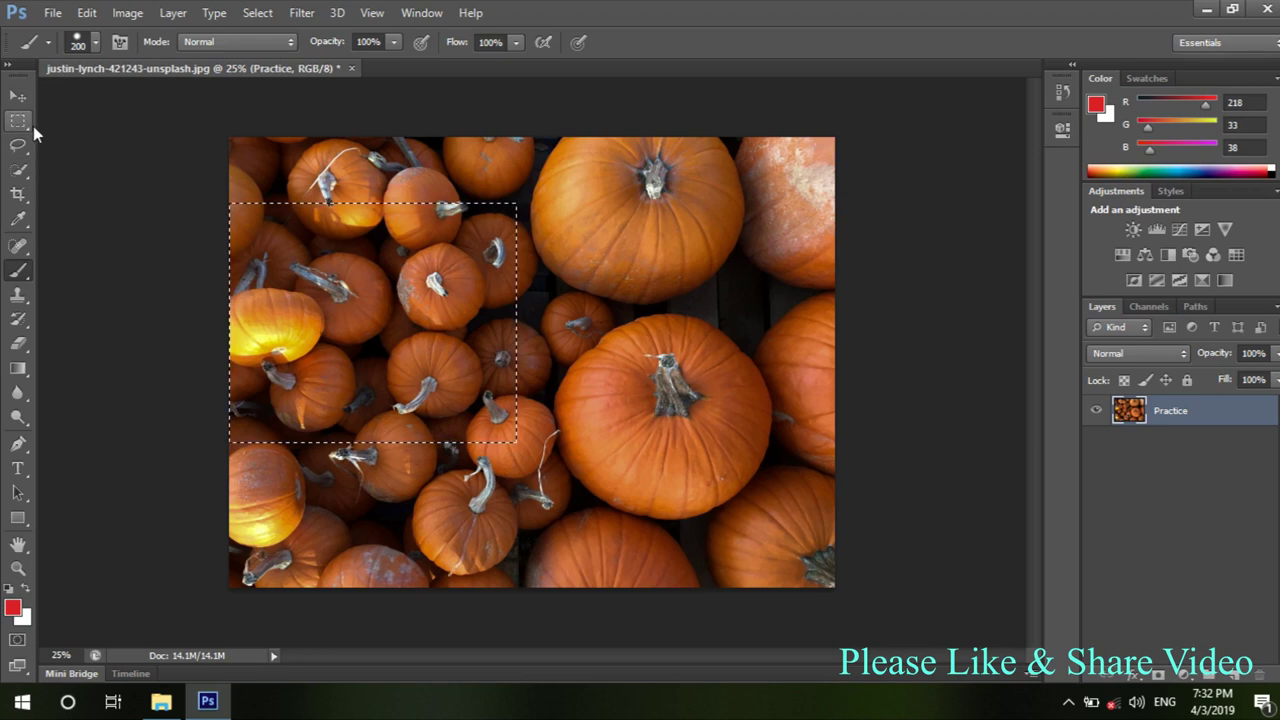
left_click(18, 121)
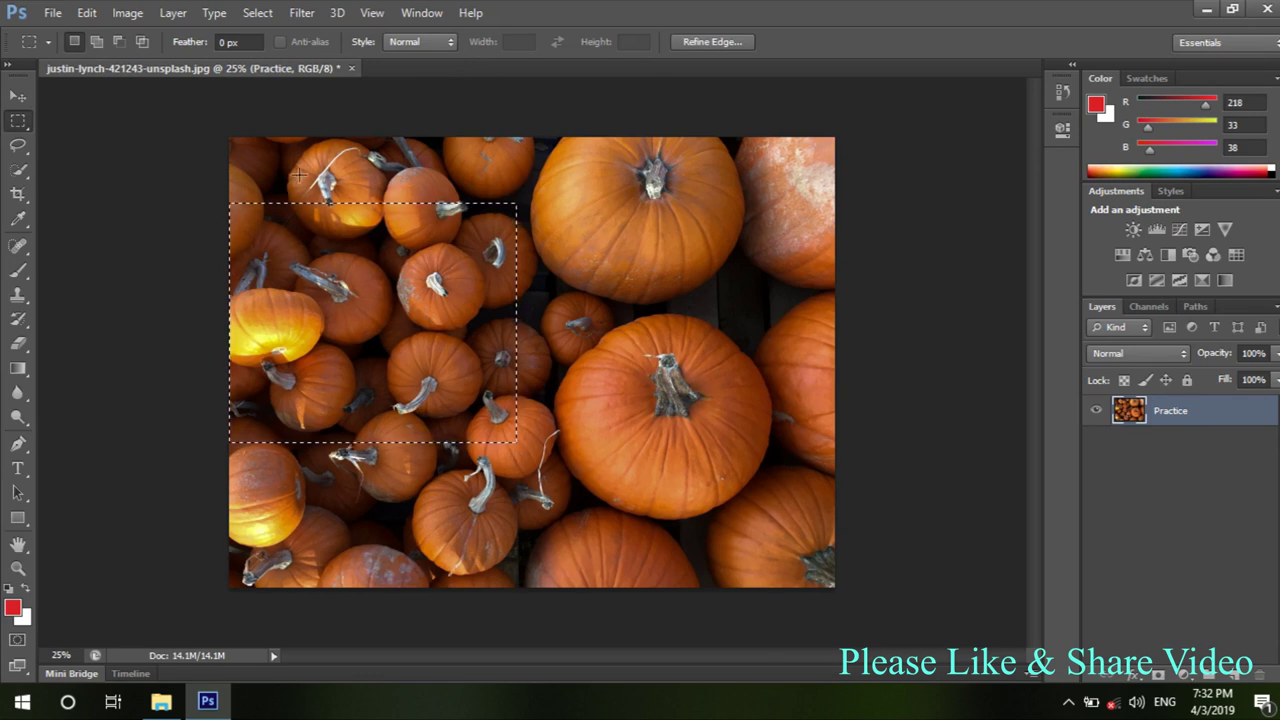
Draw several new rectangular selections over the top and middle pumpkins.
left_click_drag(620, 227, 733, 331)
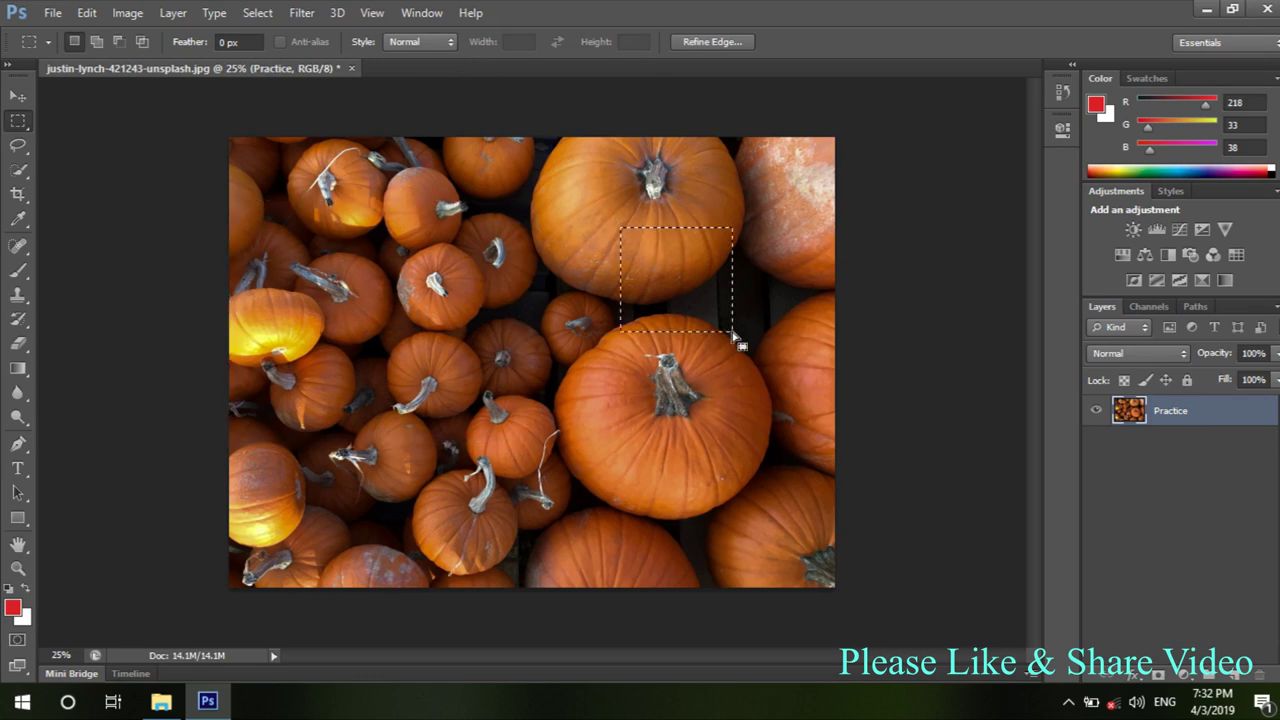
left_click_drag(410, 265, 571, 418)
left_click_drag(545, 137, 743, 291)
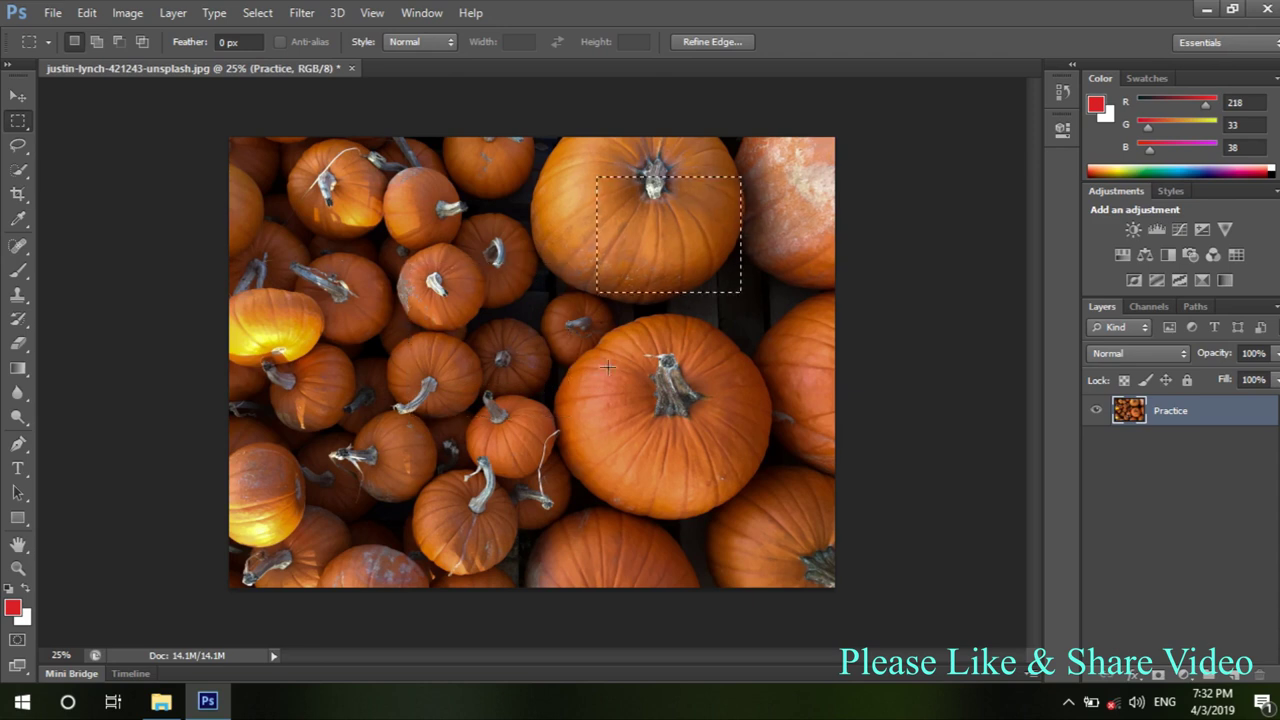
left_click_drag(377, 238, 501, 430)
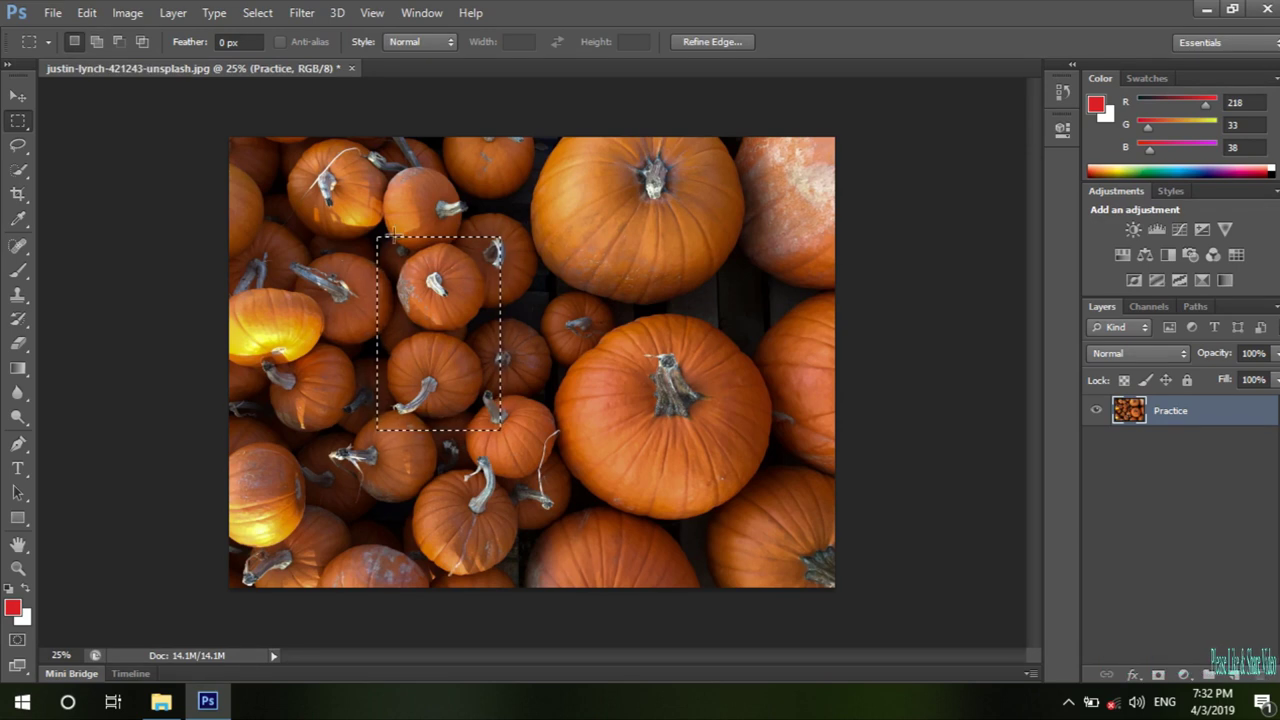
In Add to selection mode, add rectangles over the side, bottom-right and central pumpkins, then deselect.
left_click(97, 42)
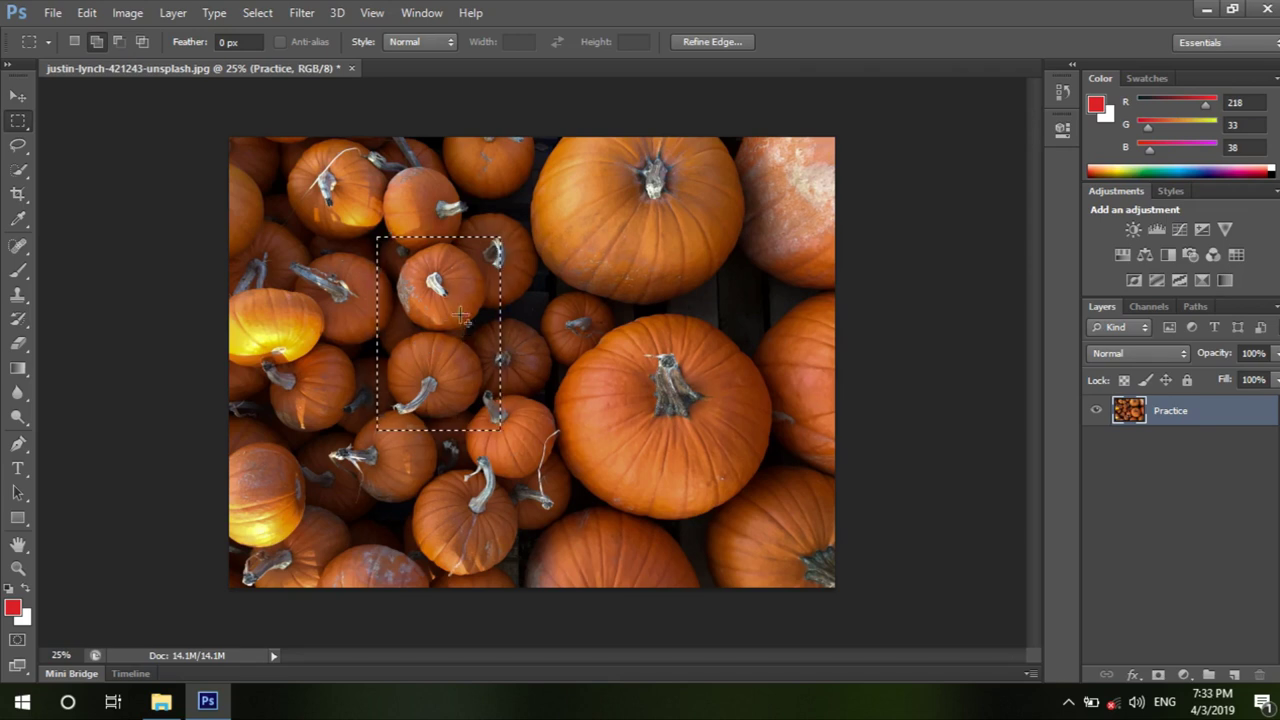
left_click_drag(463, 302, 578, 377)
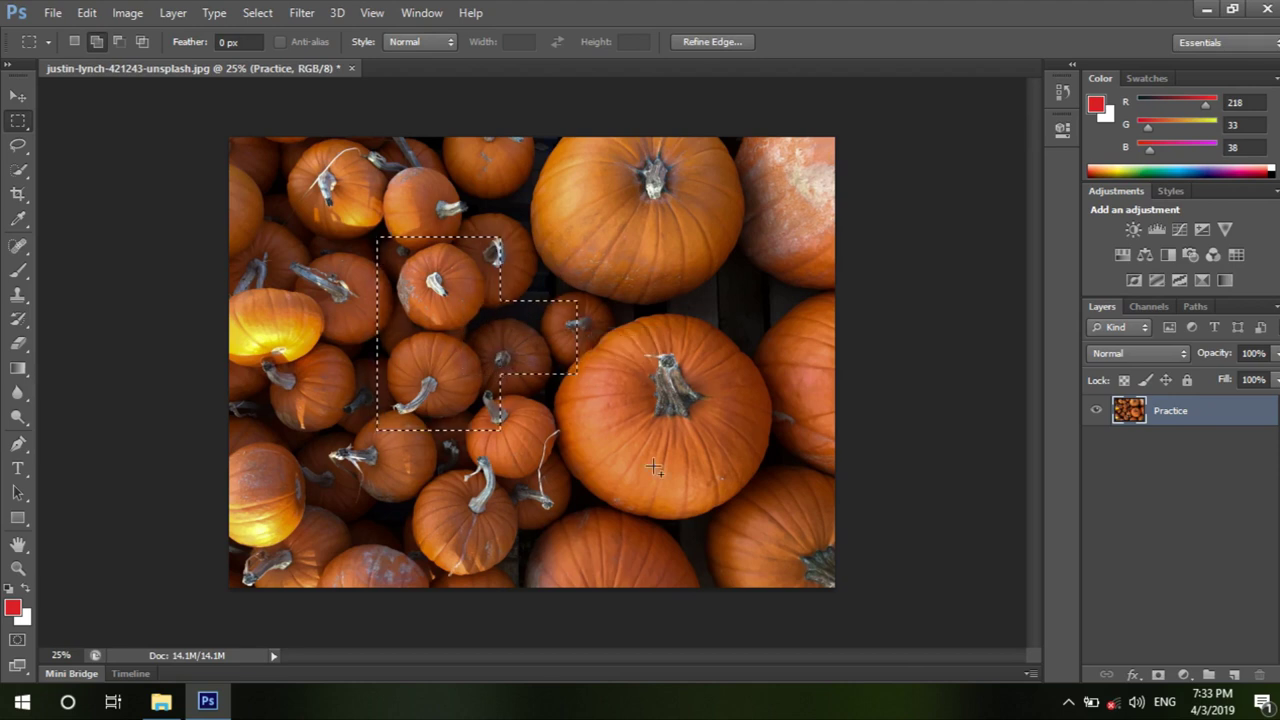
left_click_drag(647, 461, 791, 579)
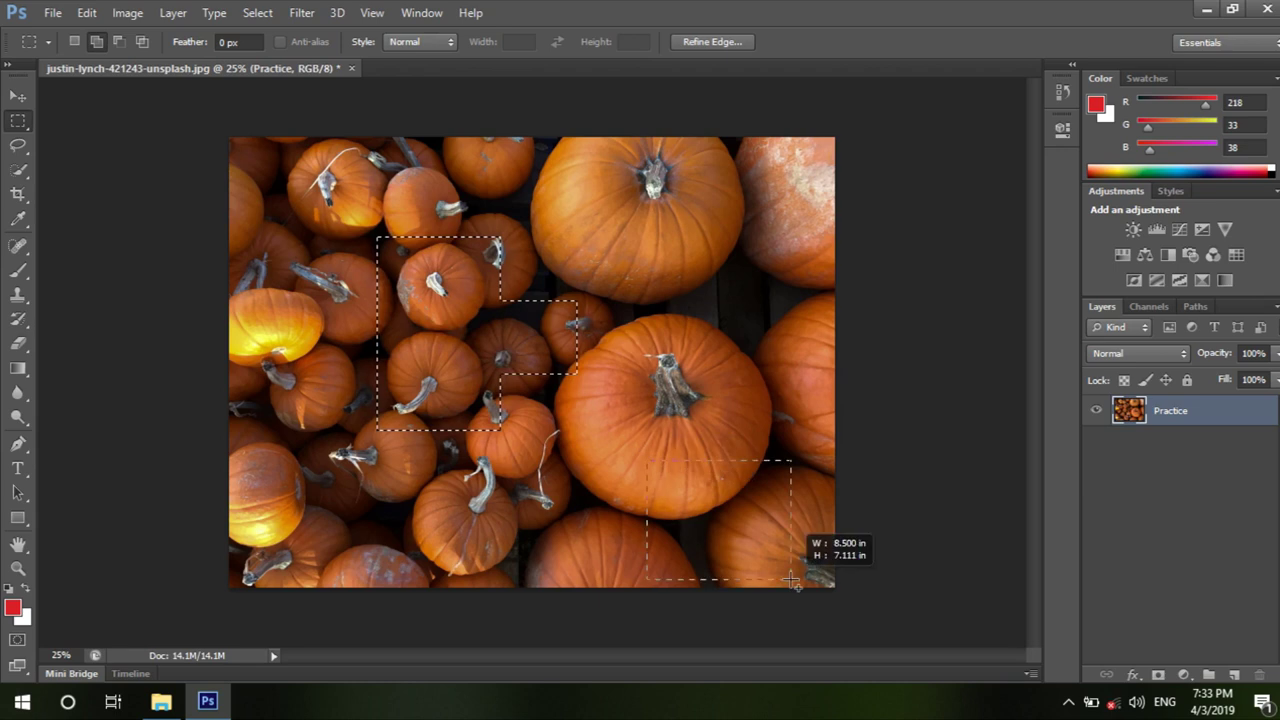
left_click_drag(692, 183, 777, 279)
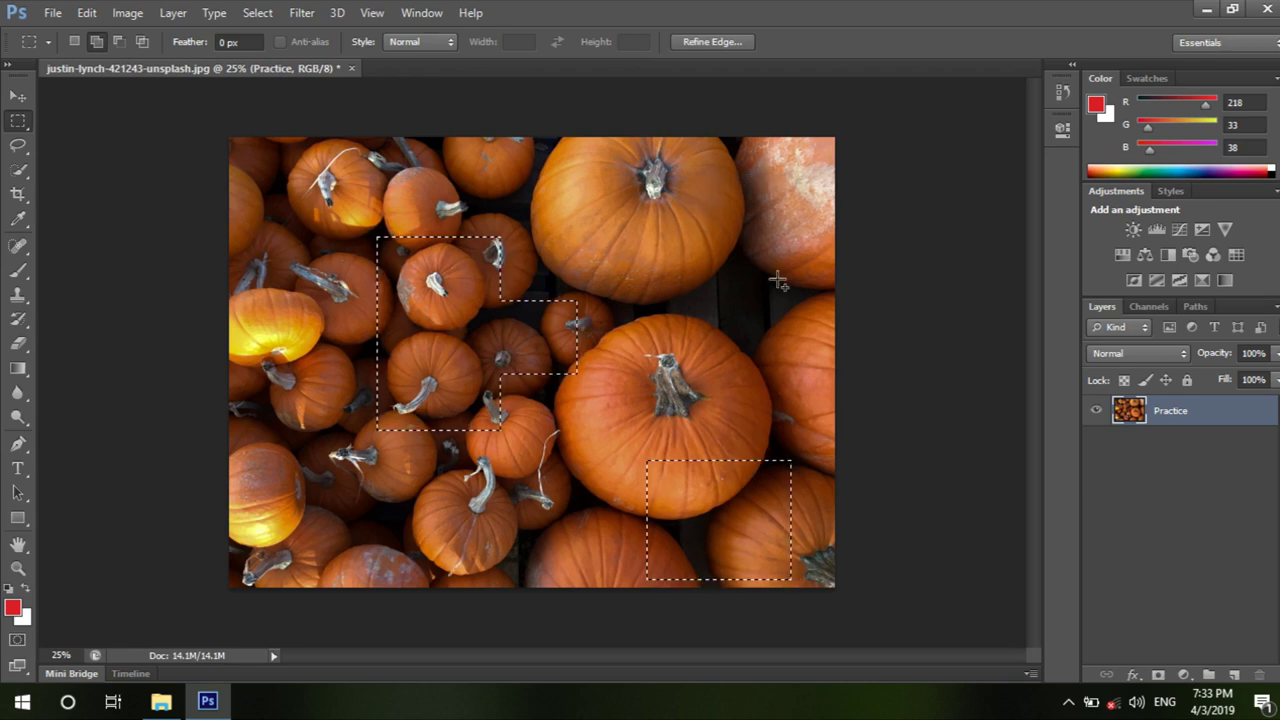
left_click_drag(536, 204, 670, 503)
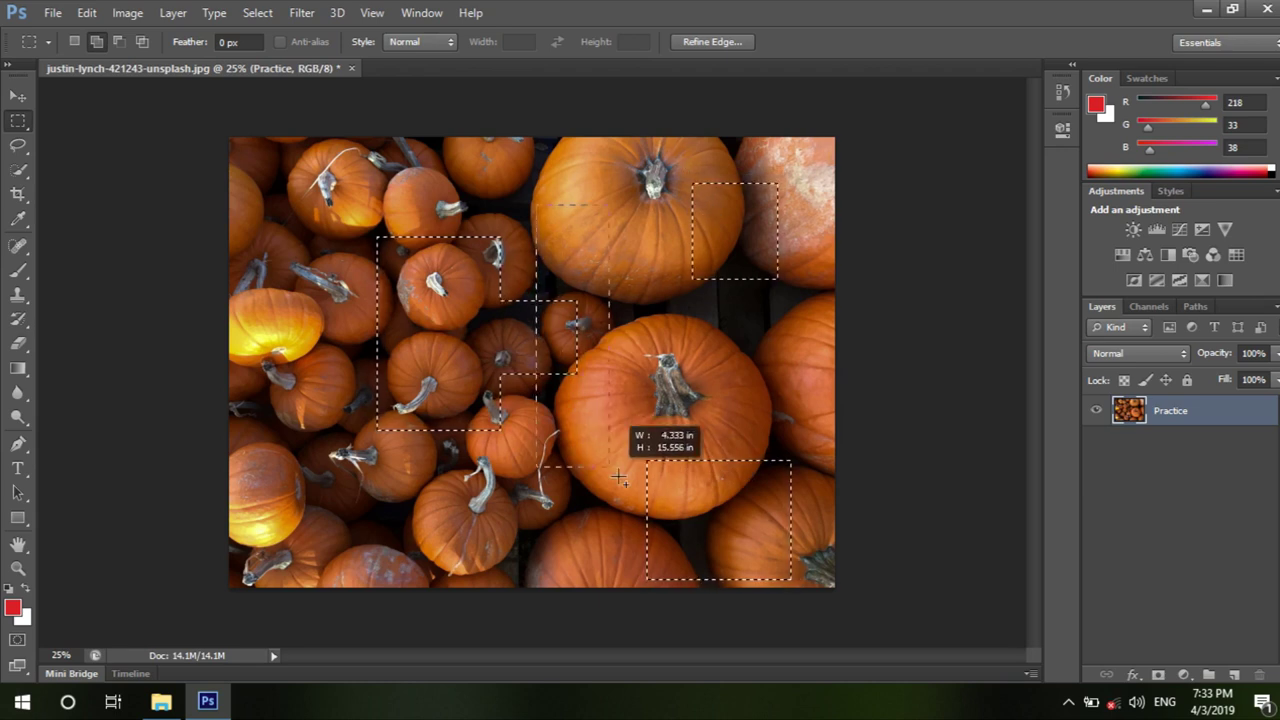
left_click_drag(670, 503, 720, 500)
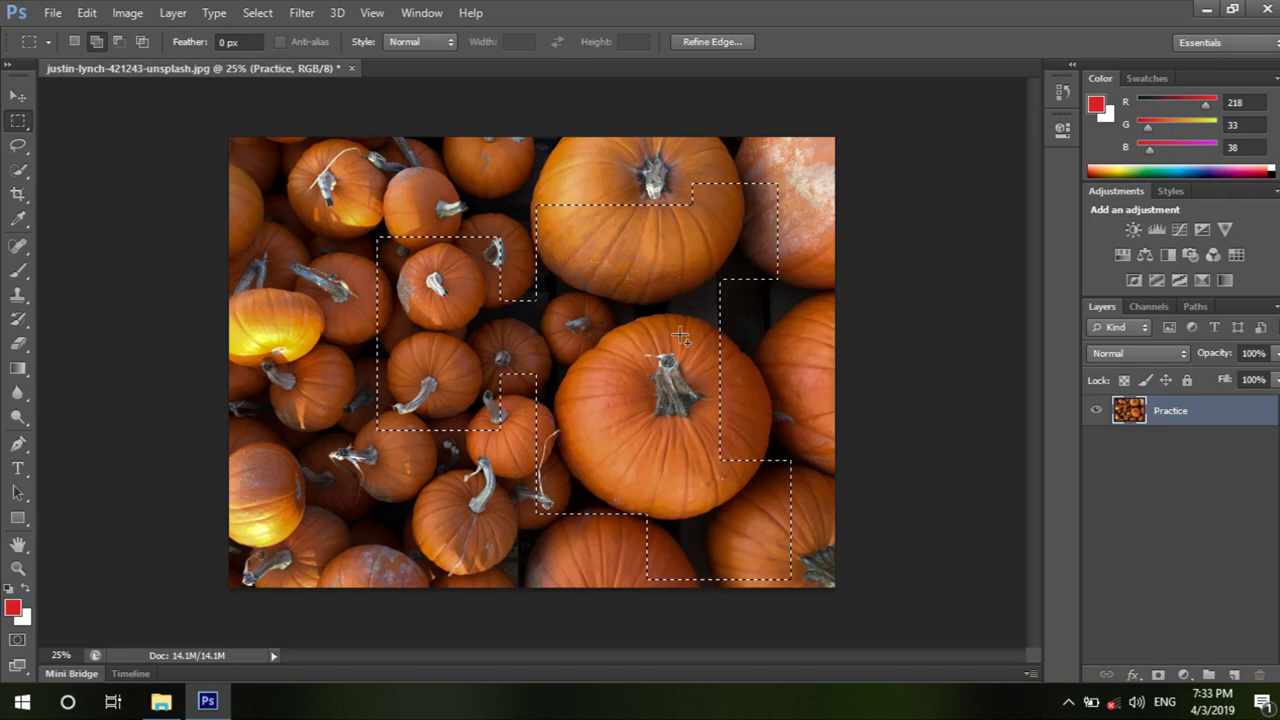
left_click(74, 41)
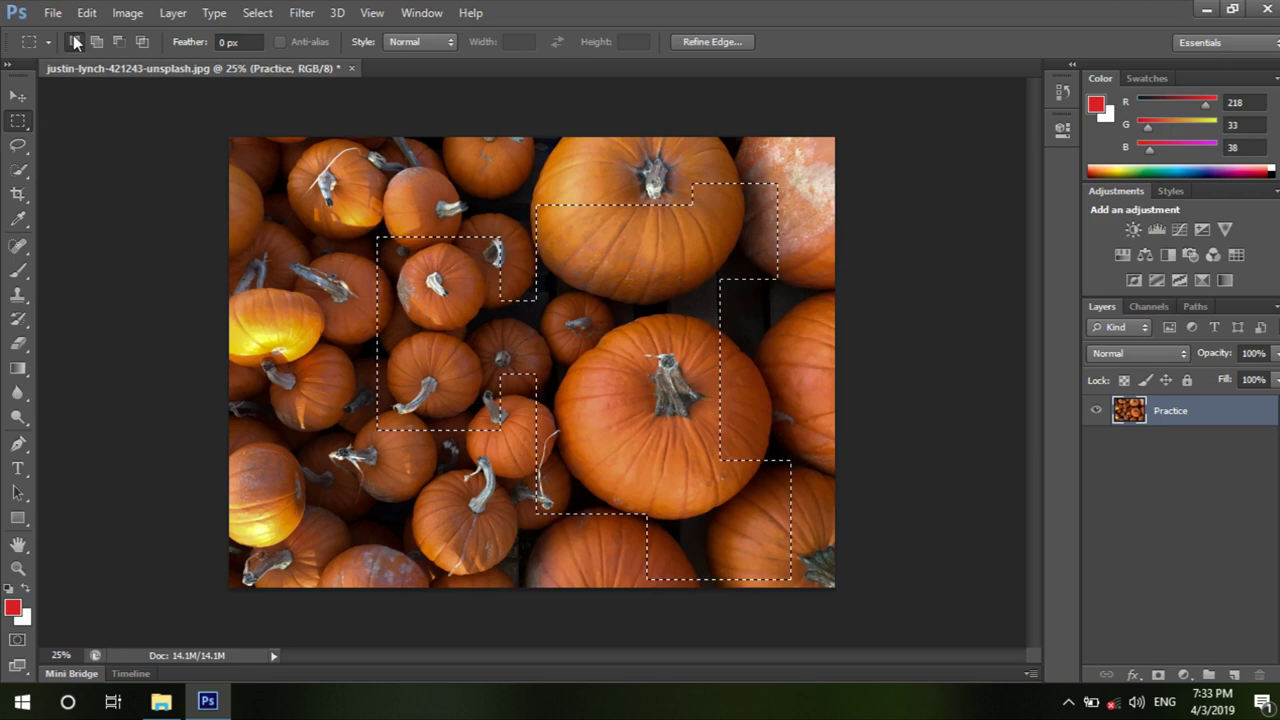
left_click(343, 193)
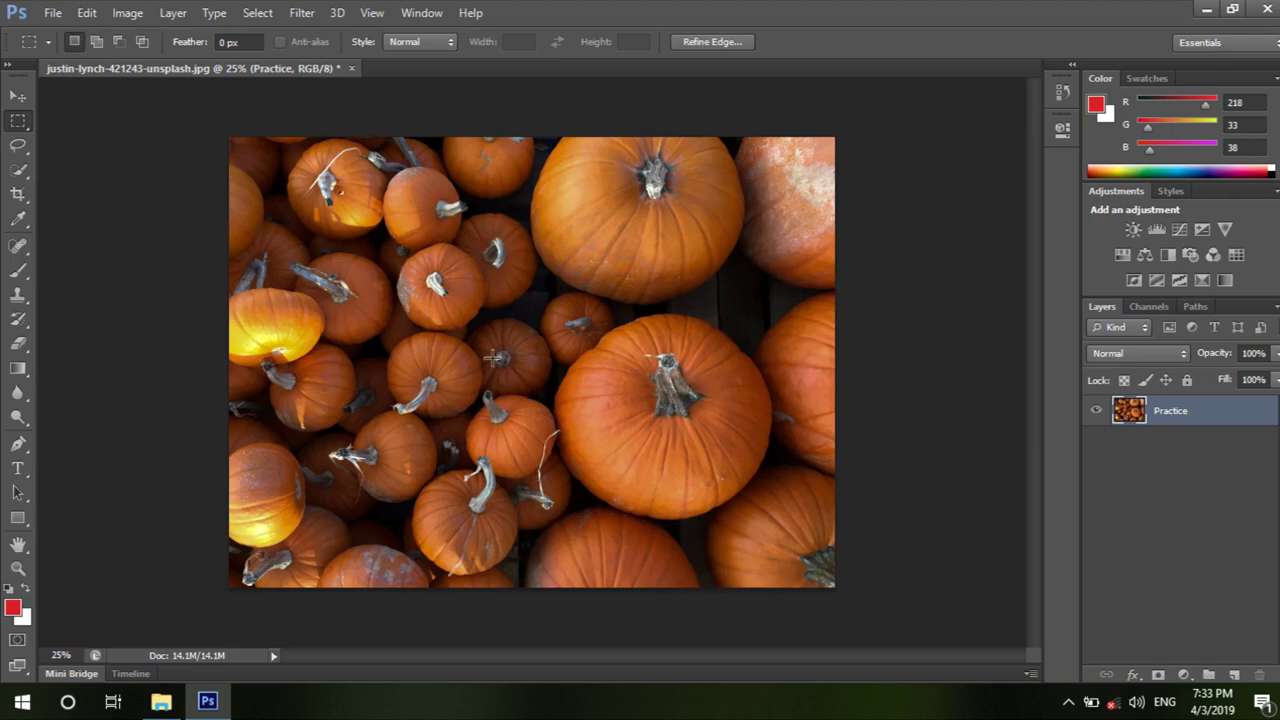
Build a stepped selection over the small left-centre pumpkins, adding two small boxes near the top pumpkin.
left_click_drag(390, 215, 509, 368)
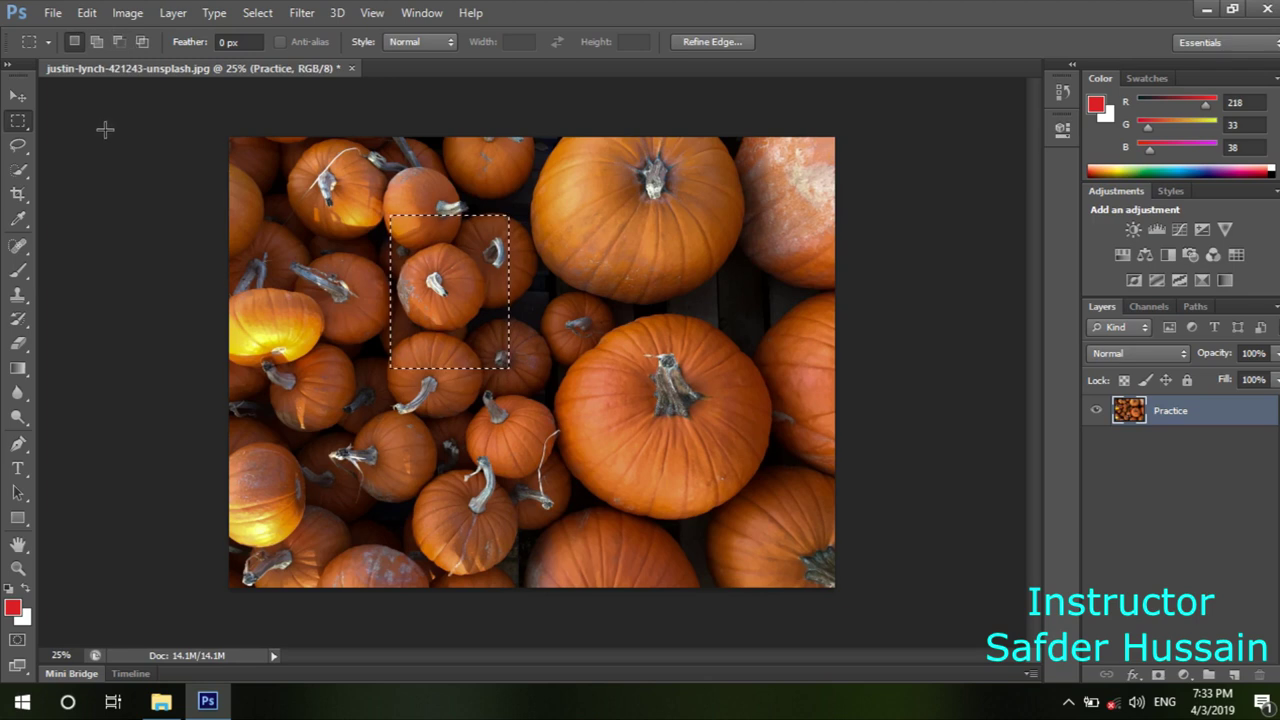
left_click(97, 45)
left_click_drag(558, 216, 604, 252)
left_click_drag(346, 286, 452, 416)
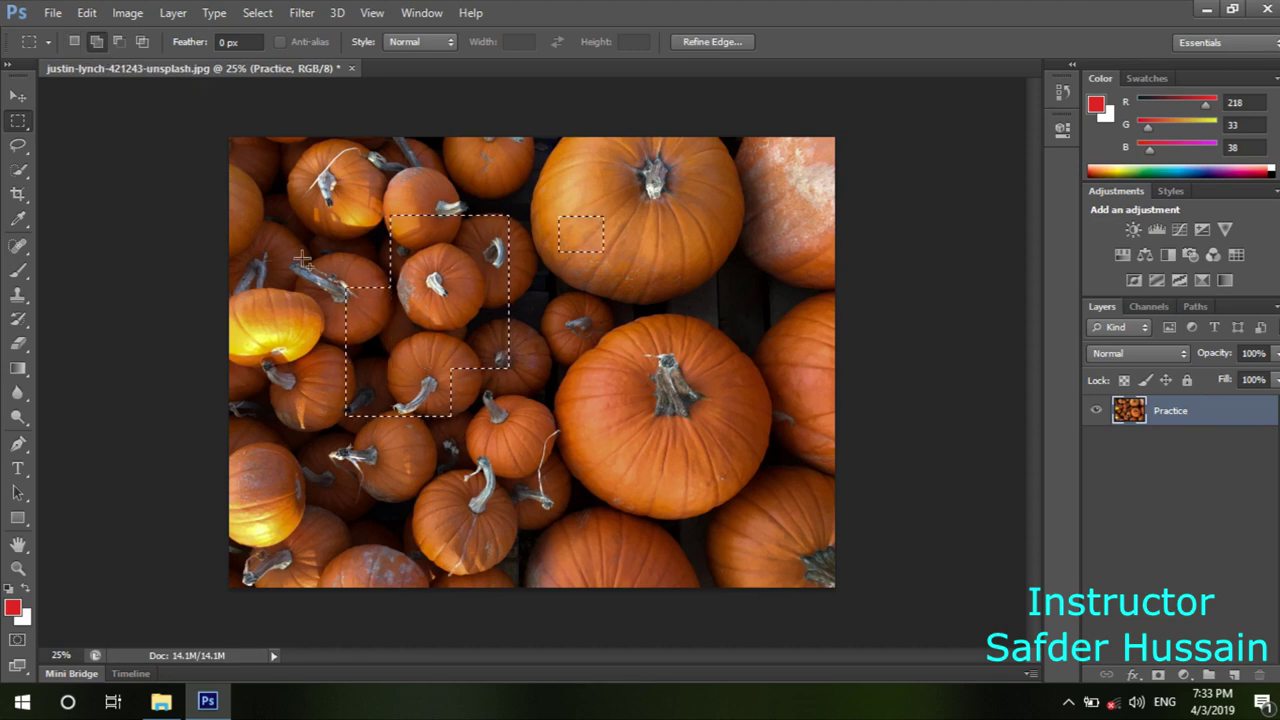
left_click_drag(588, 303, 628, 366)
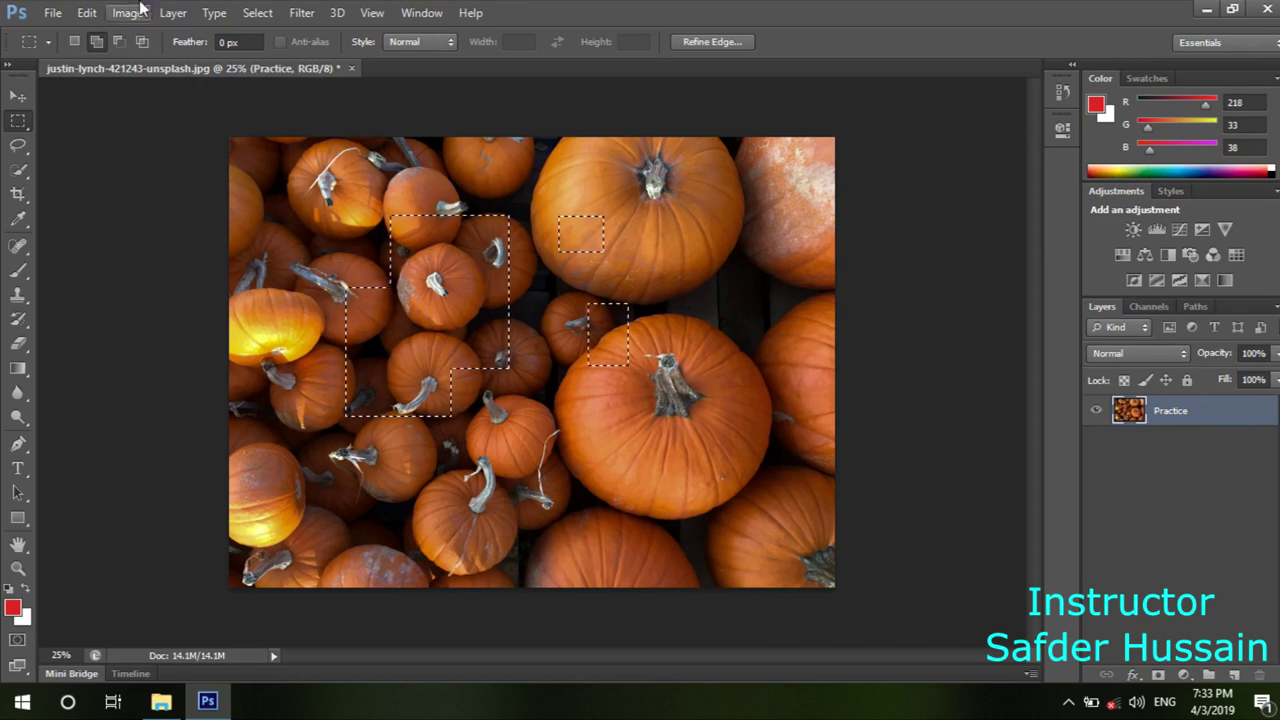
Briefly switch to the Move tool, return to Rectangular Marquee, and open the selection's context menu.
left_click(27, 94)
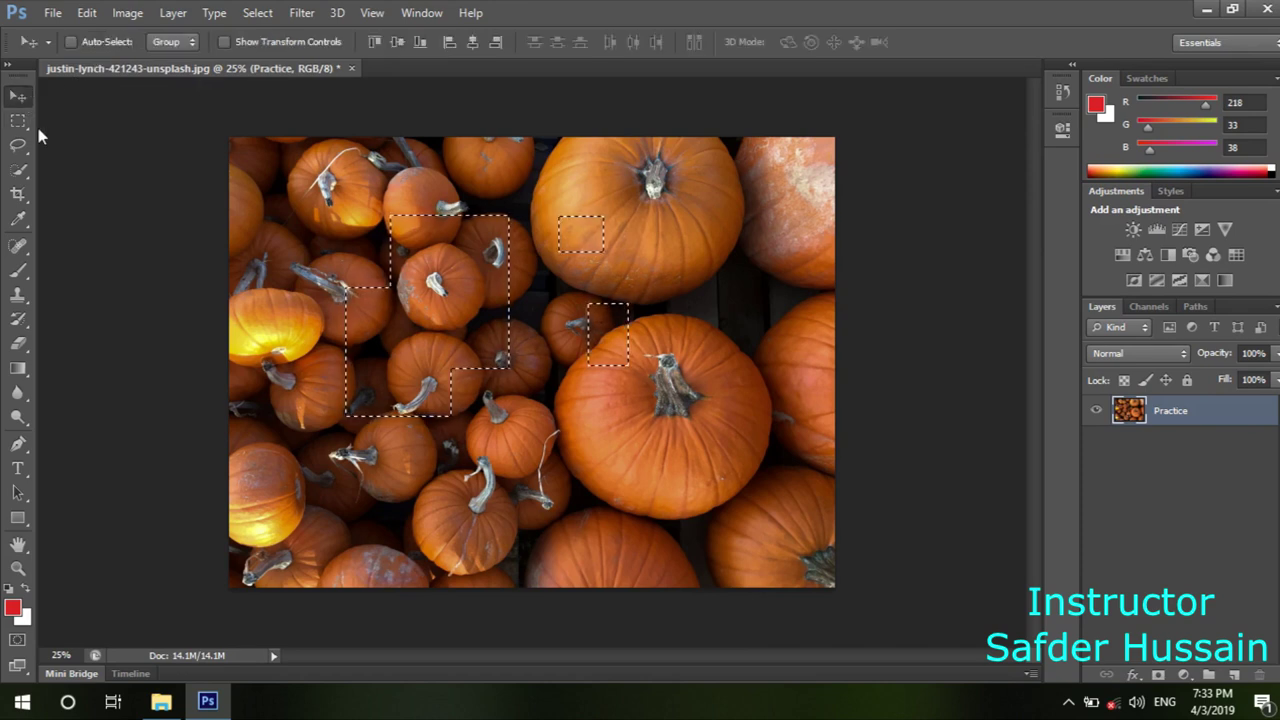
left_click(20, 122)
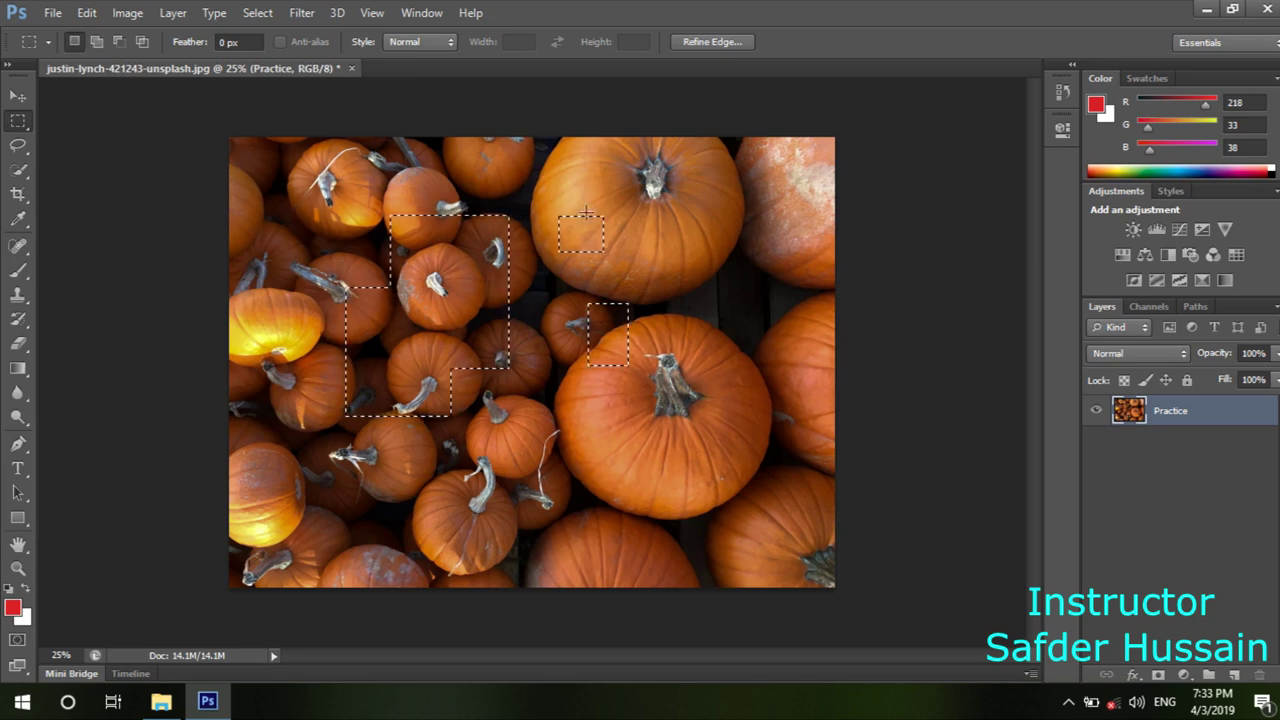
right_click(444, 255)
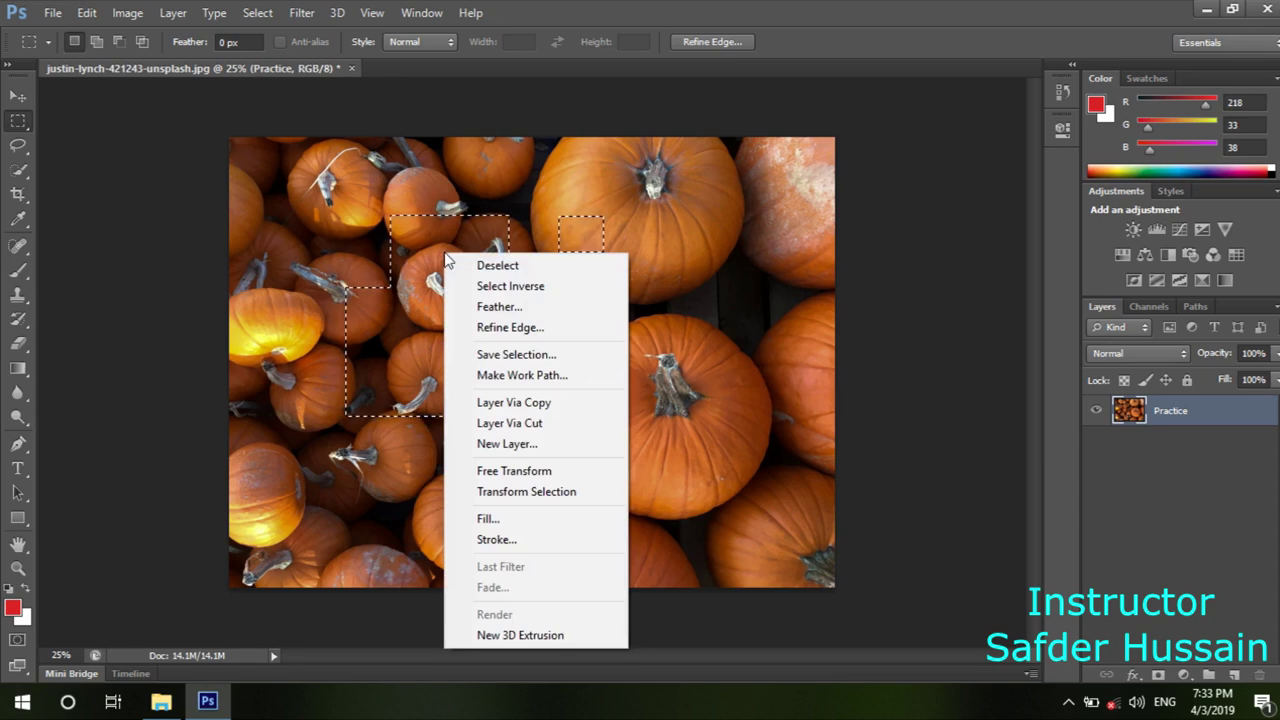
Deselect via the context menu, Select > Deselect and Ctrl+D, restoring the selection between tries.
left_click(476, 268)
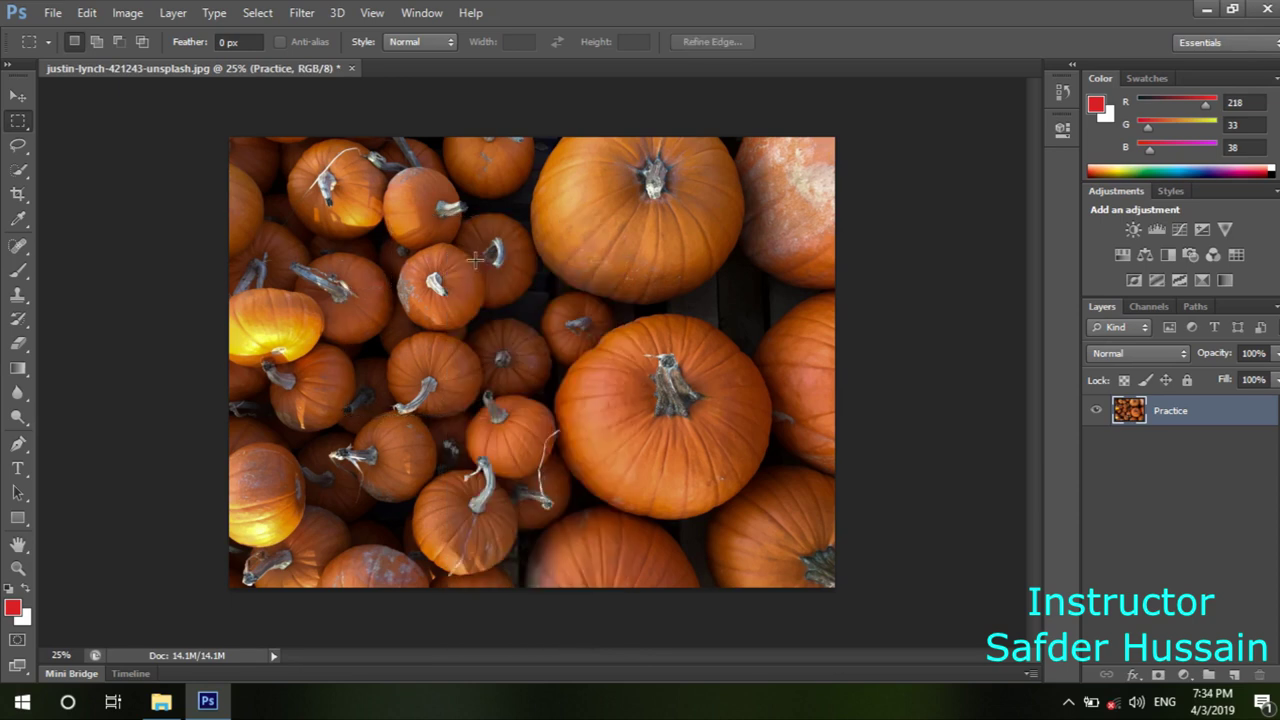
key("ctrl+shift+d")
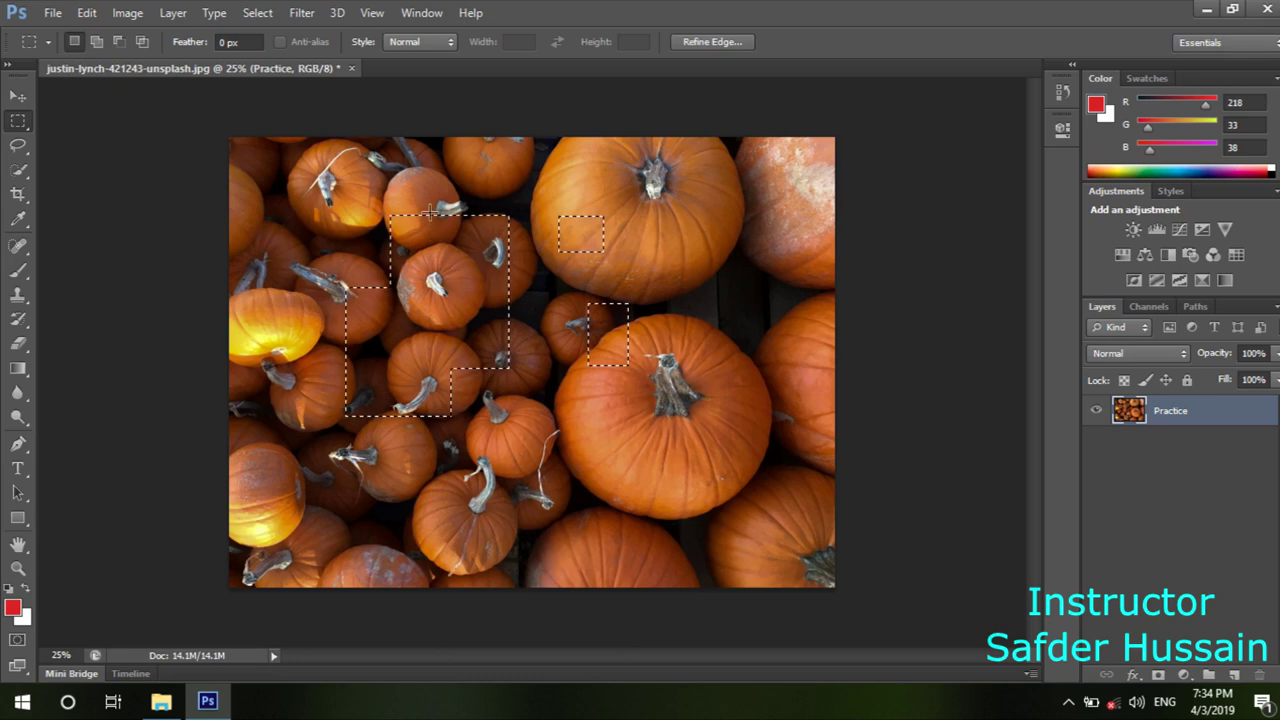
left_click(266, 14)
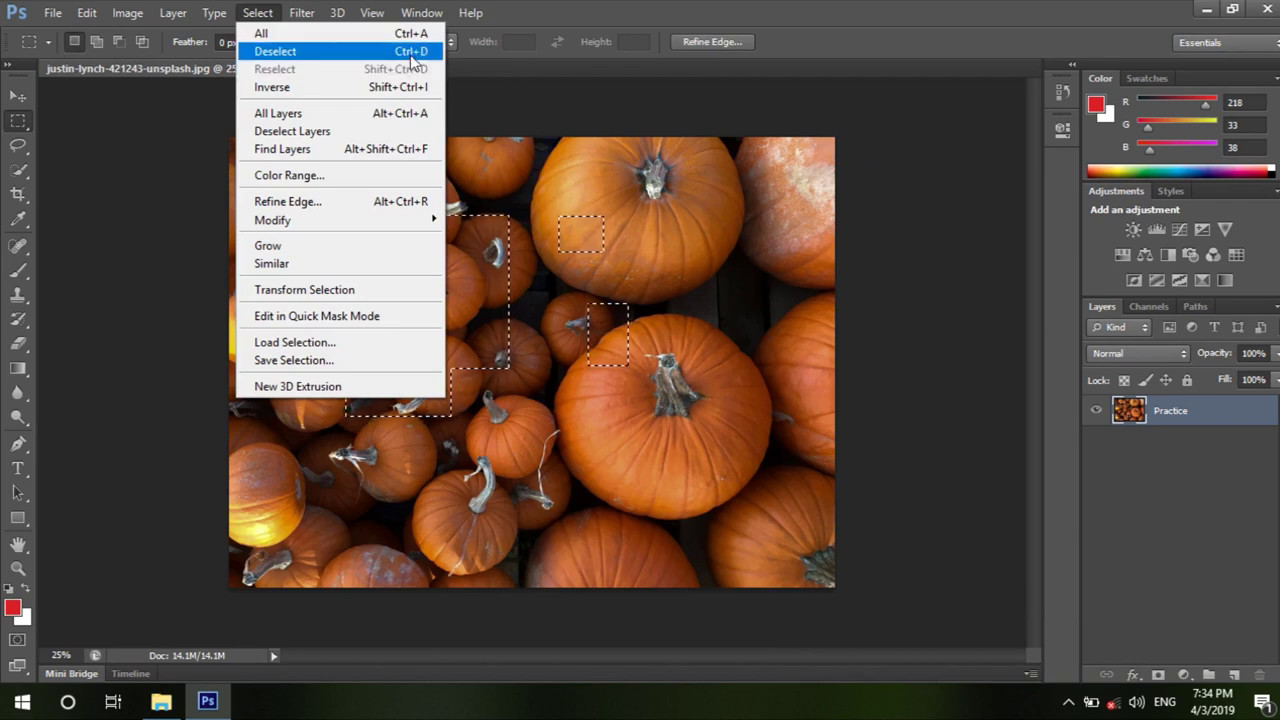
left_click(306, 56)
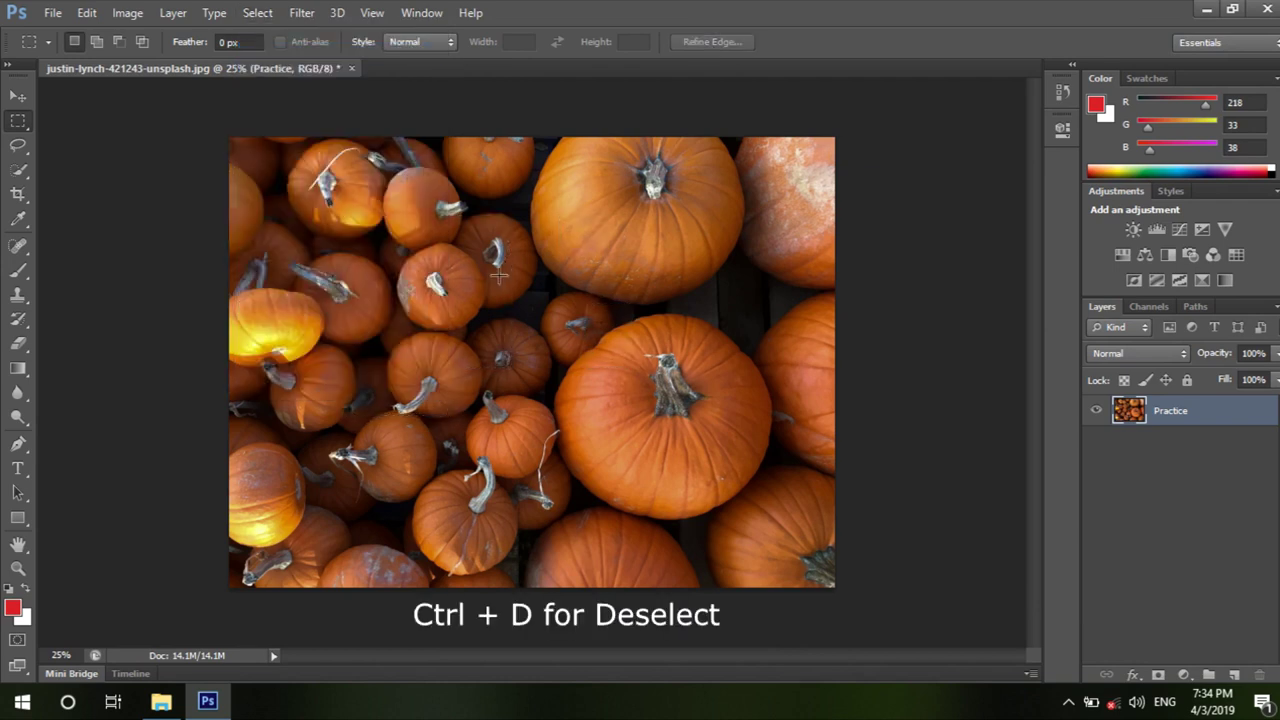
key("ctrl+shift+d")
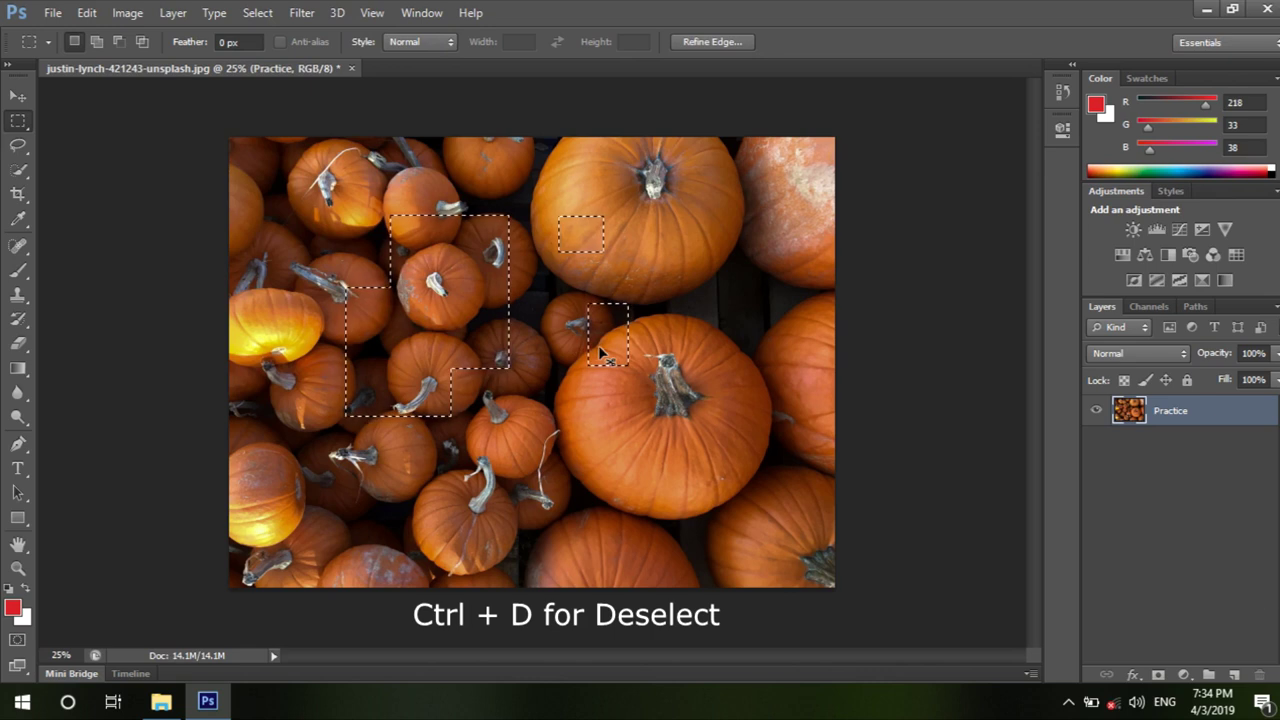
key("ctrl+d")
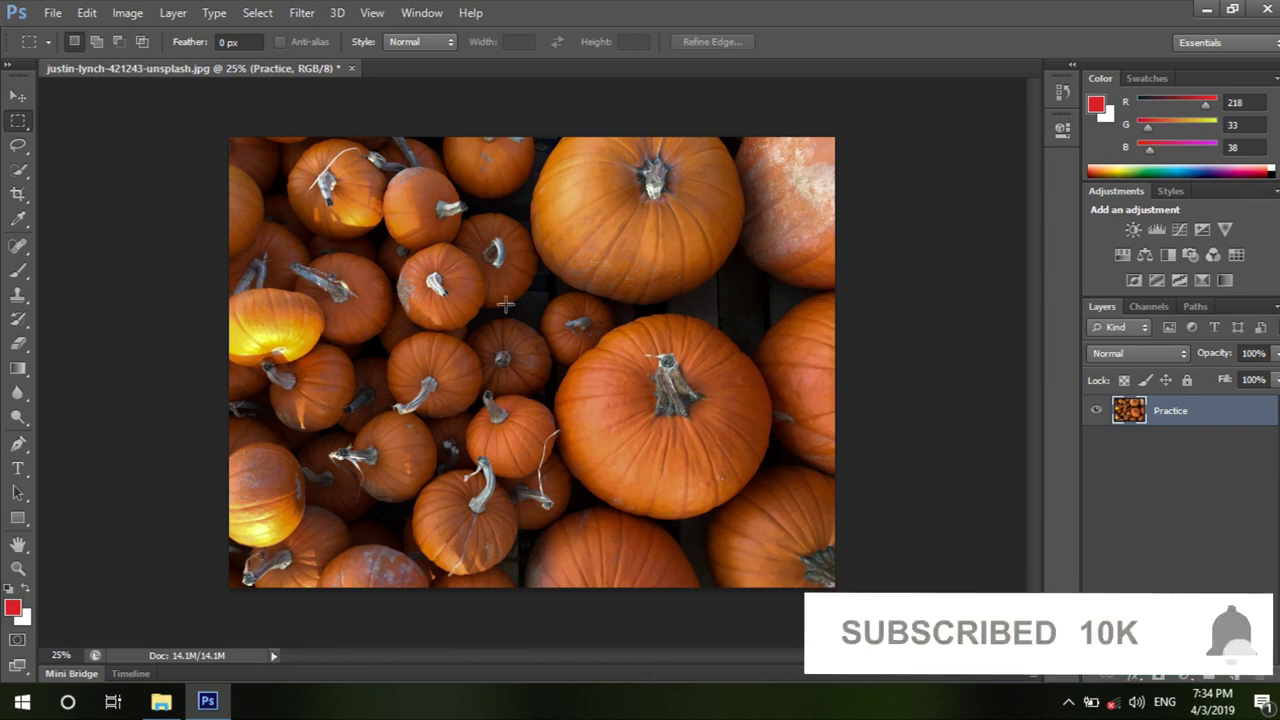
Select a rectangle between the top pumpkins, holding Shift to add to it.
left_click_drag(513, 218, 627, 312)
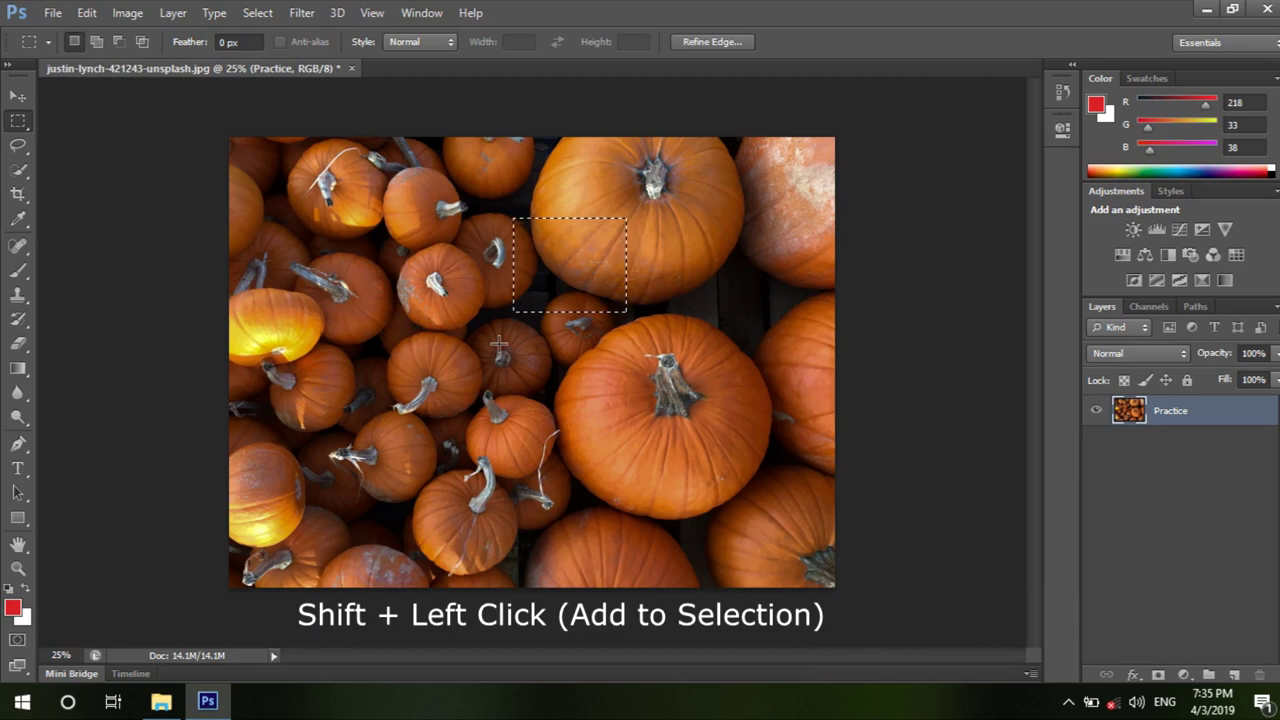
key("shift")
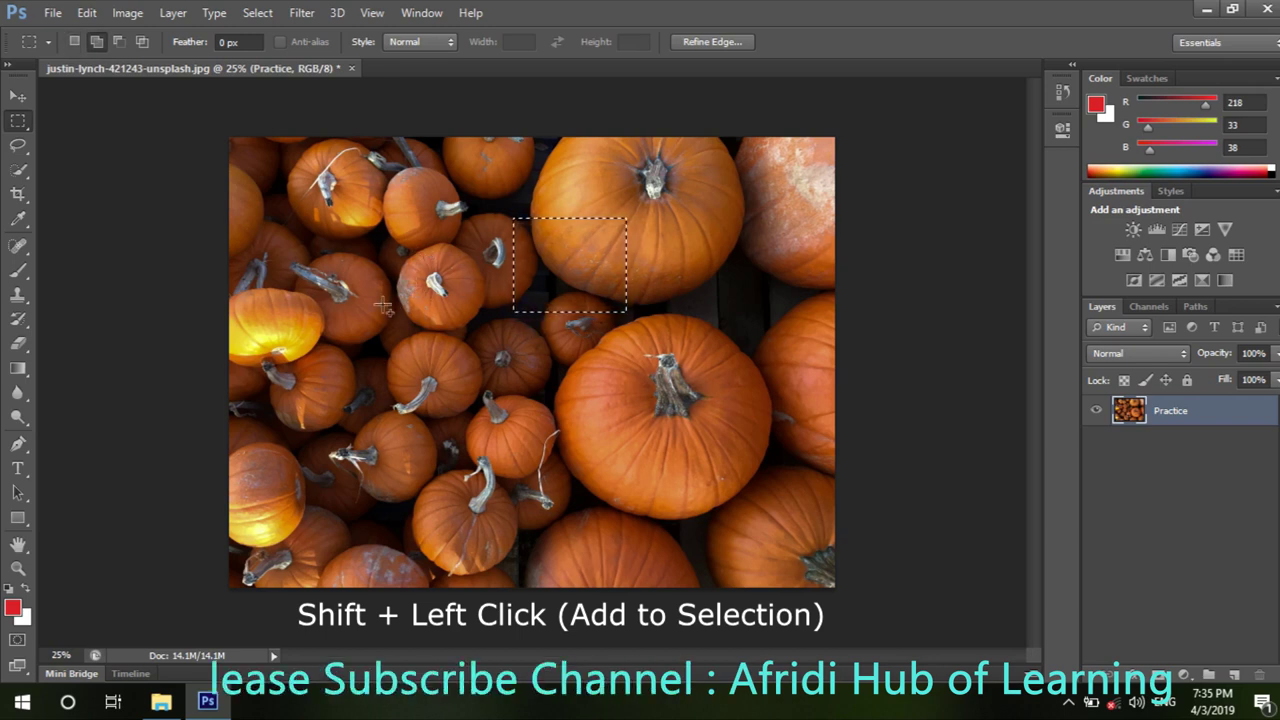
key("shift")
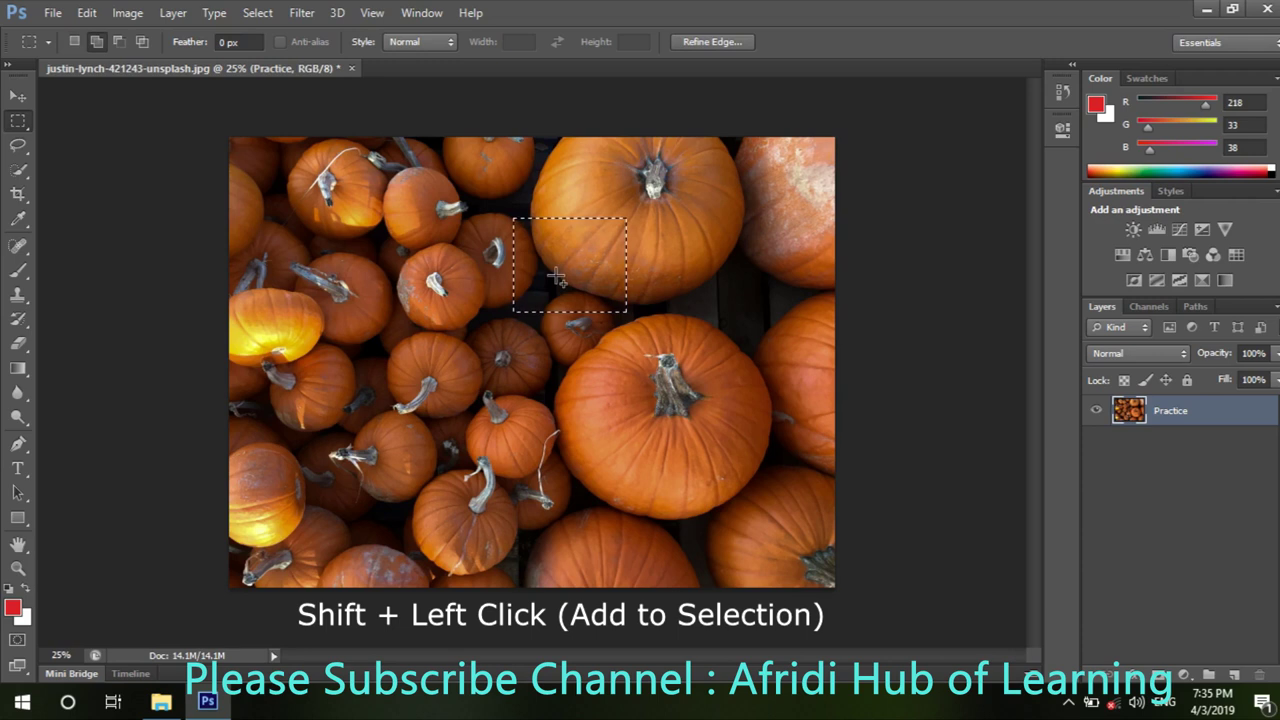
key("shift")
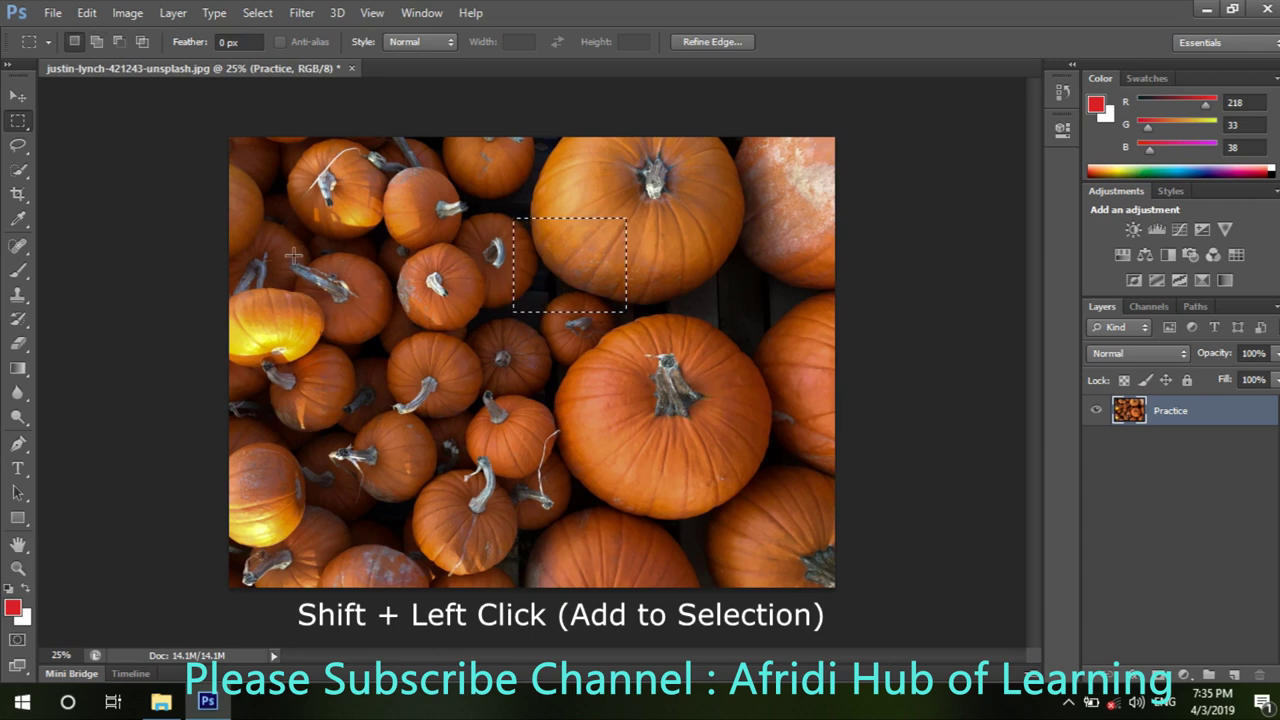
Shift-add rectangles over the left, middle and lower-centre pumpkins, then click to deselect.
left_click_drag(305, 260, 395, 385)
left_click_drag(472, 378, 660, 519)
left_click_drag(585, 316, 600, 438)
left_click_drag(360, 307, 555, 447)
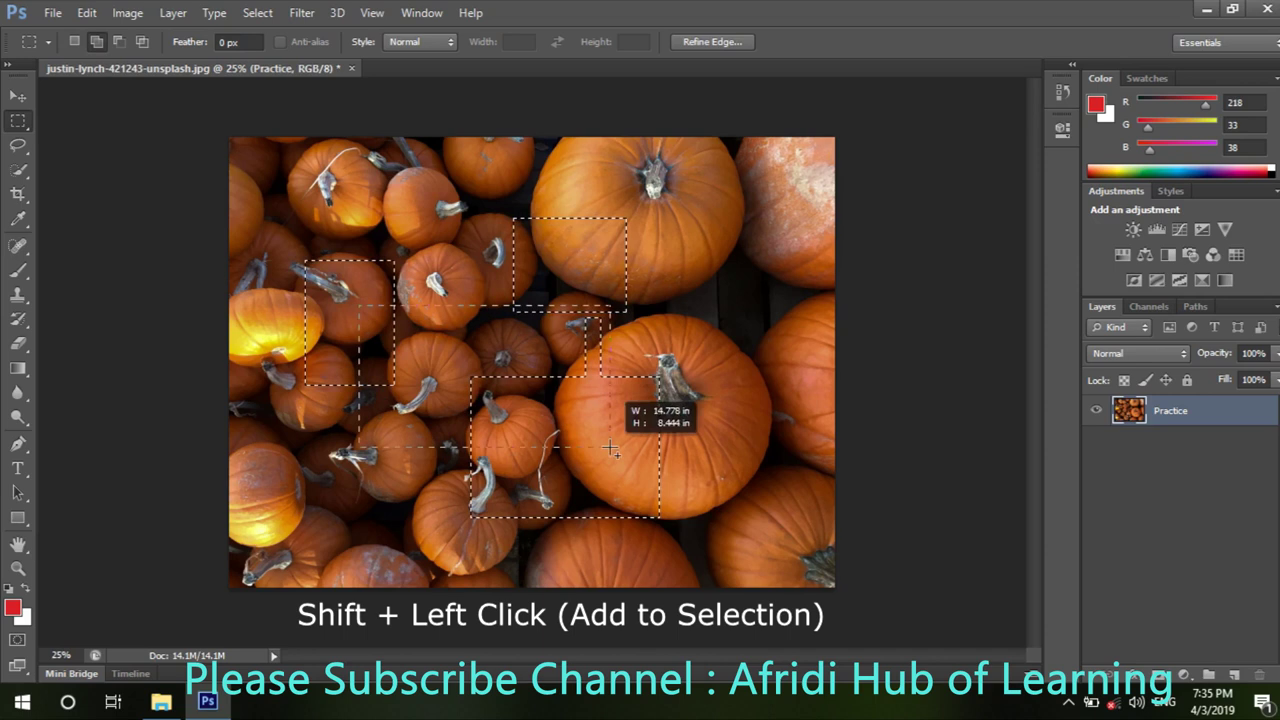
left_click_drag(558, 250, 670, 378)
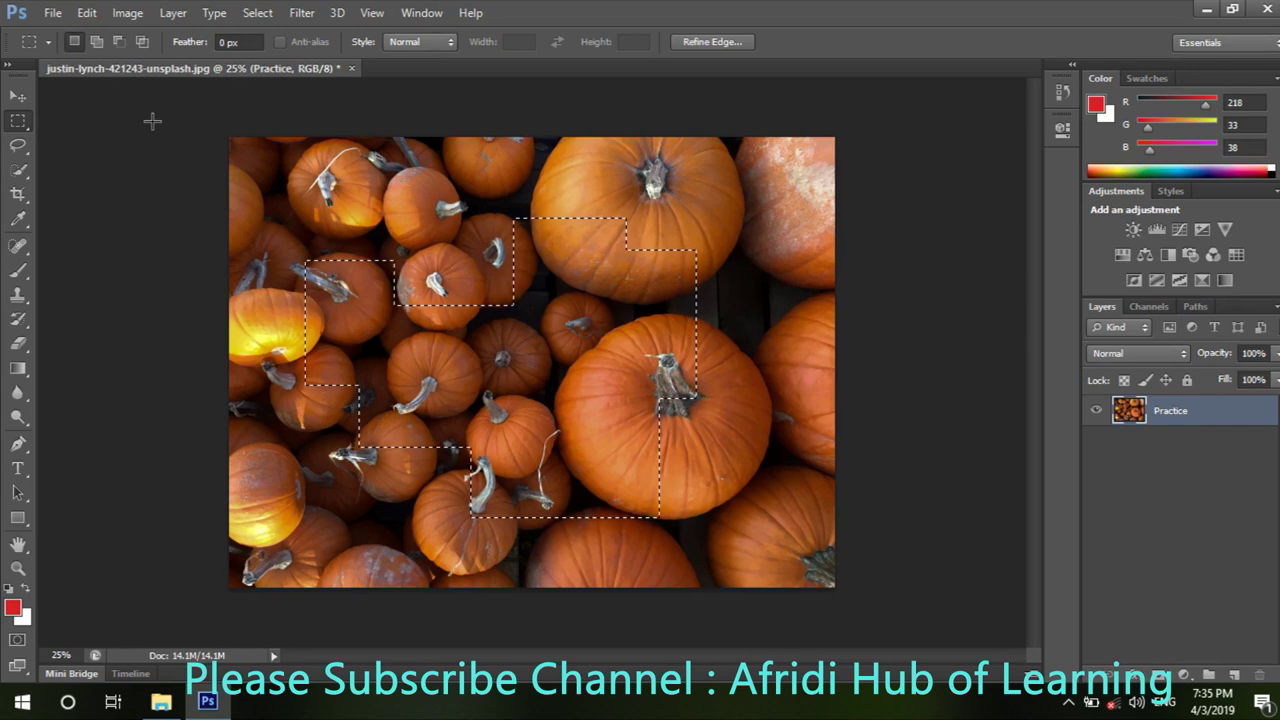
left_click(492, 468)
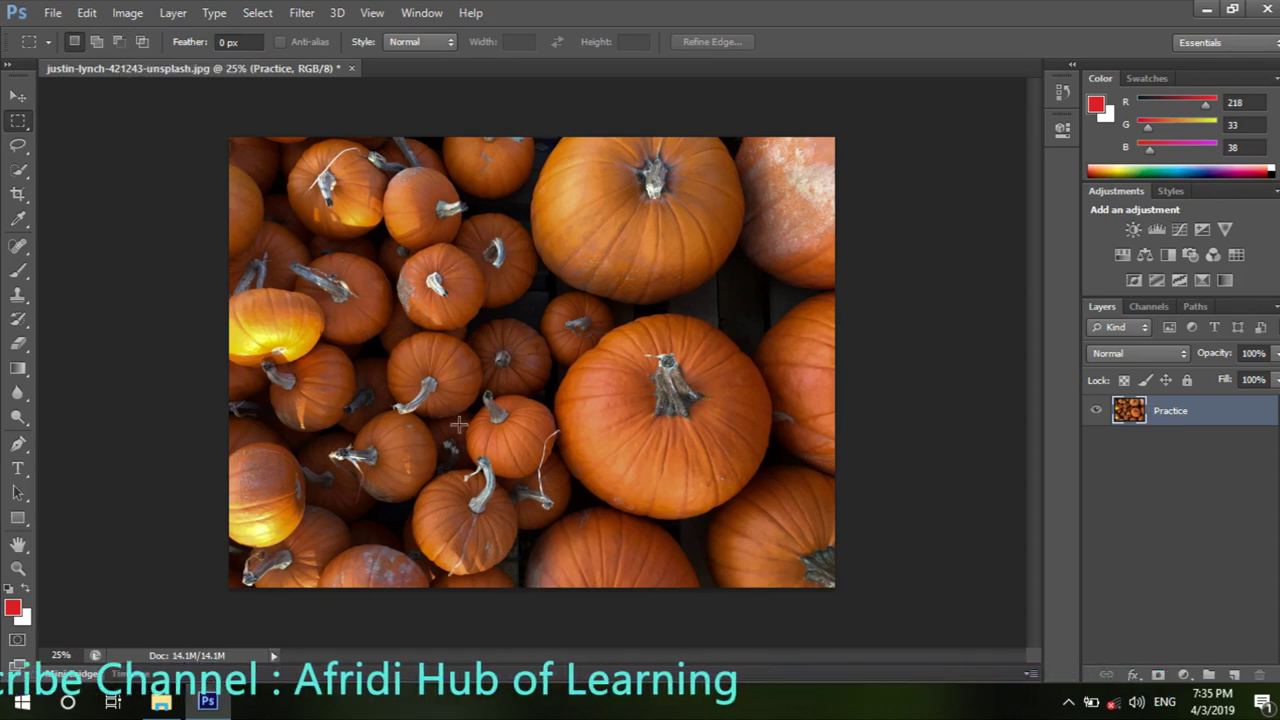
key("alt")
left_click_drag(541, 205, 733, 416)
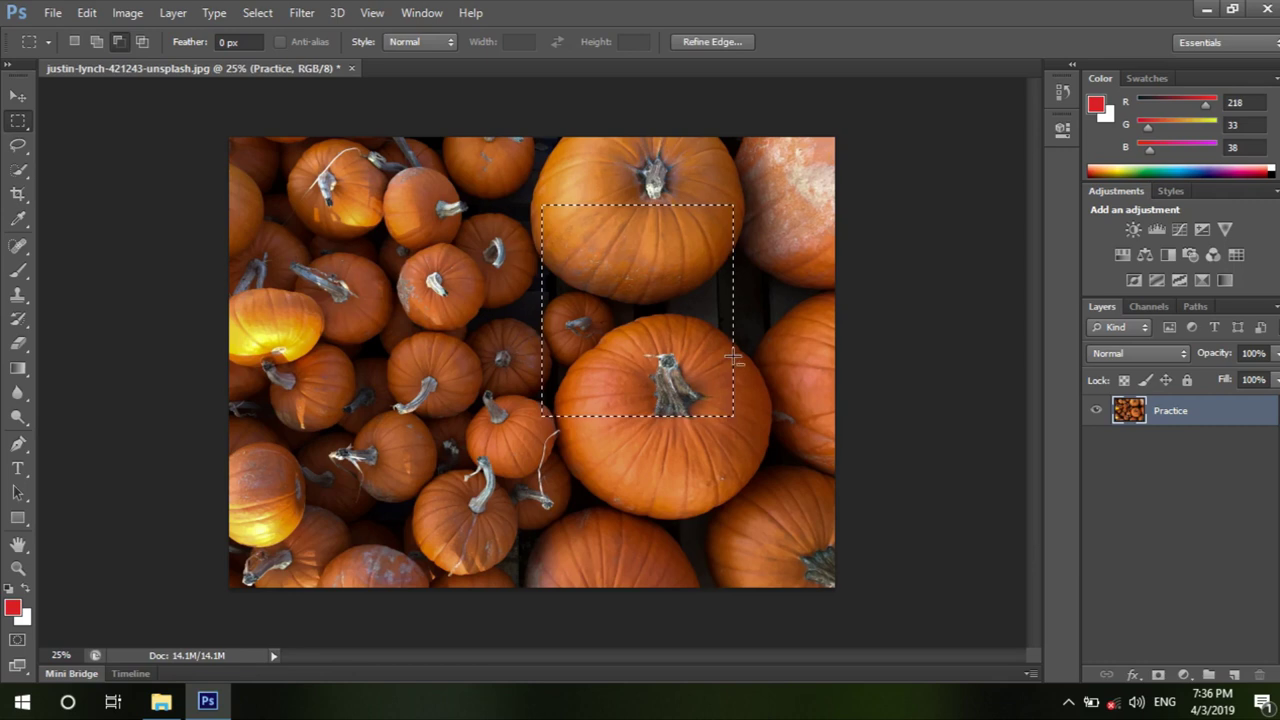
left_click_drag(537, 342, 746, 441)
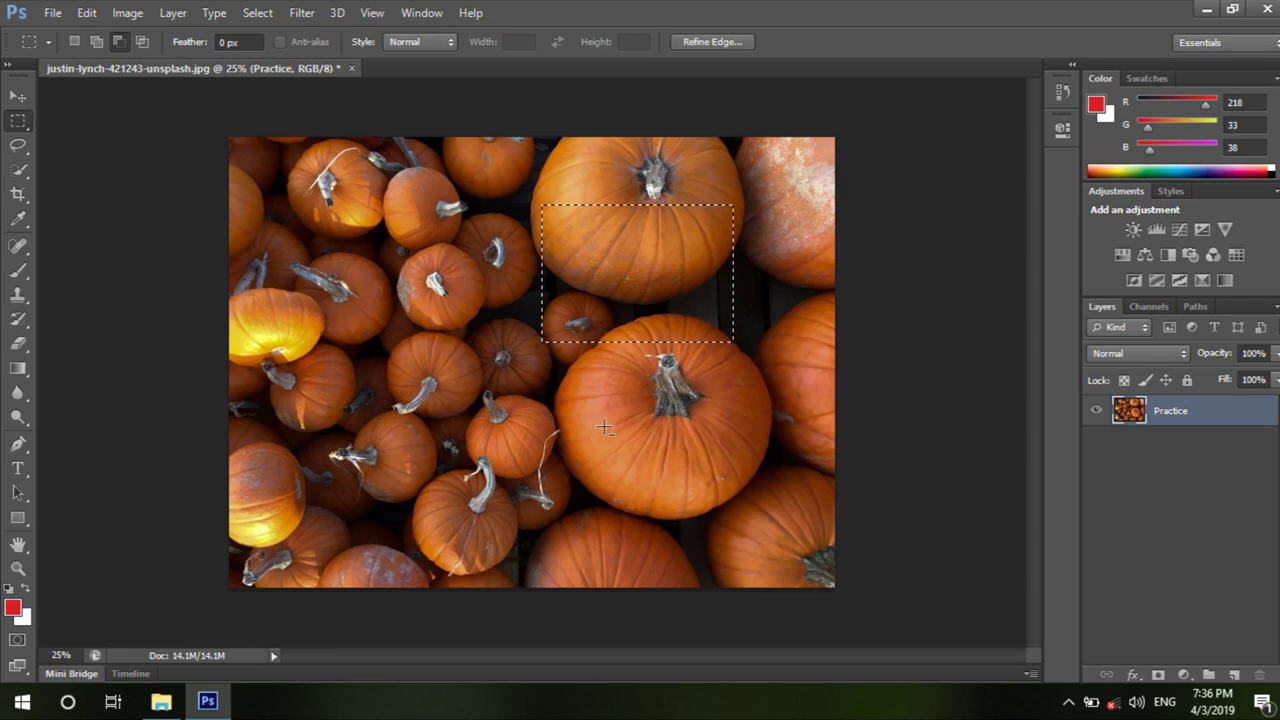
left_click_drag(444, 309, 779, 408)
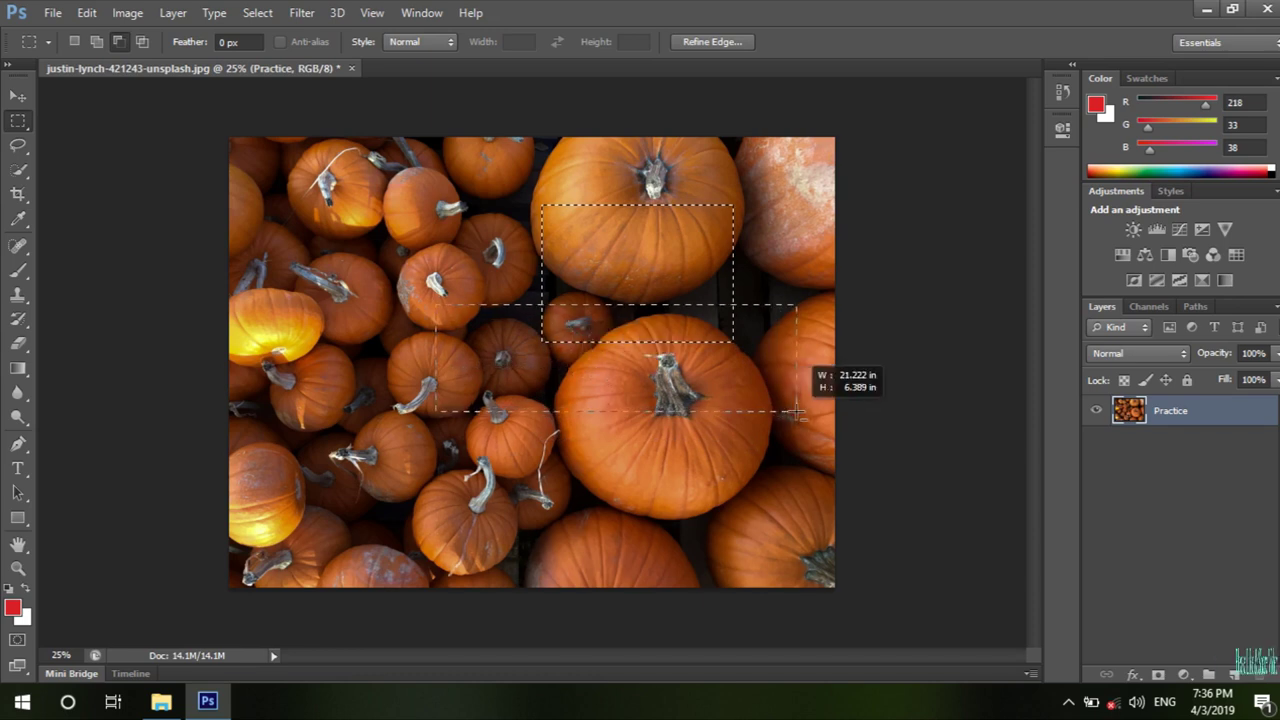
left_click_drag(779, 408, 797, 413)
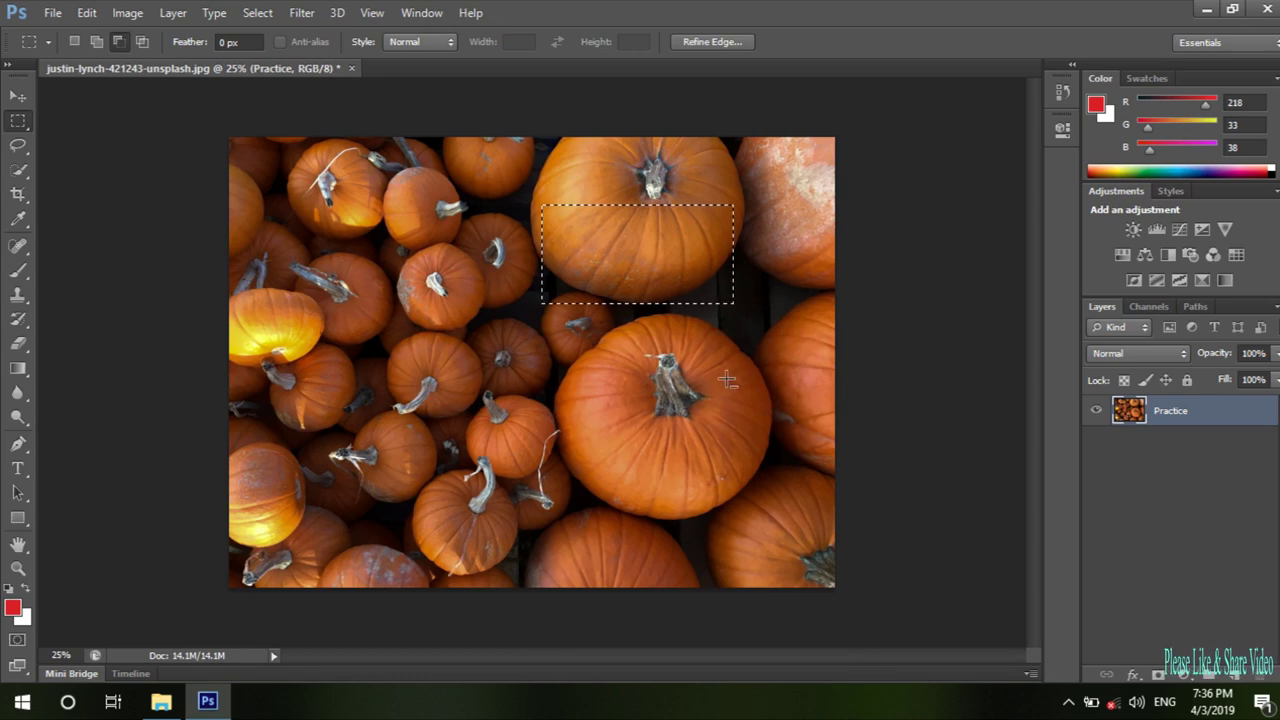
mouse_move(786, 155)
left_mouse_down()
mouse_move(727, 297)
mouse_move(674, 330)
left_mouse_up()
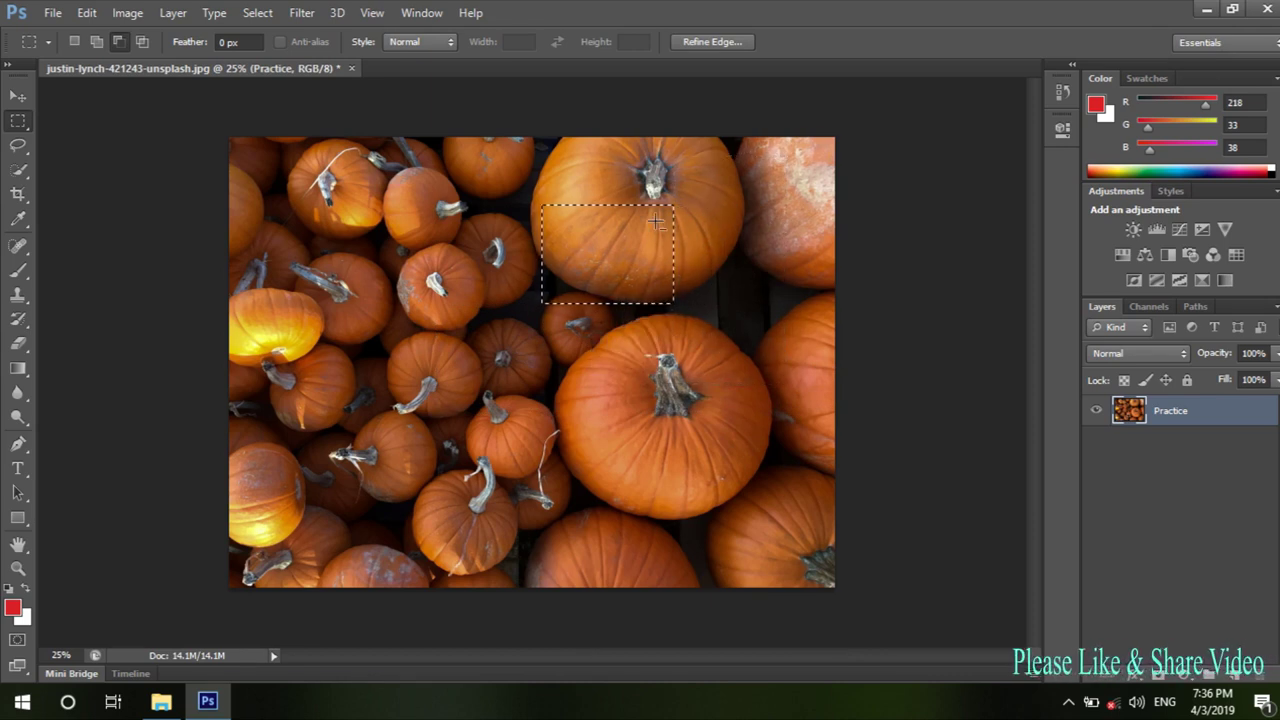
key("ctrl+d")
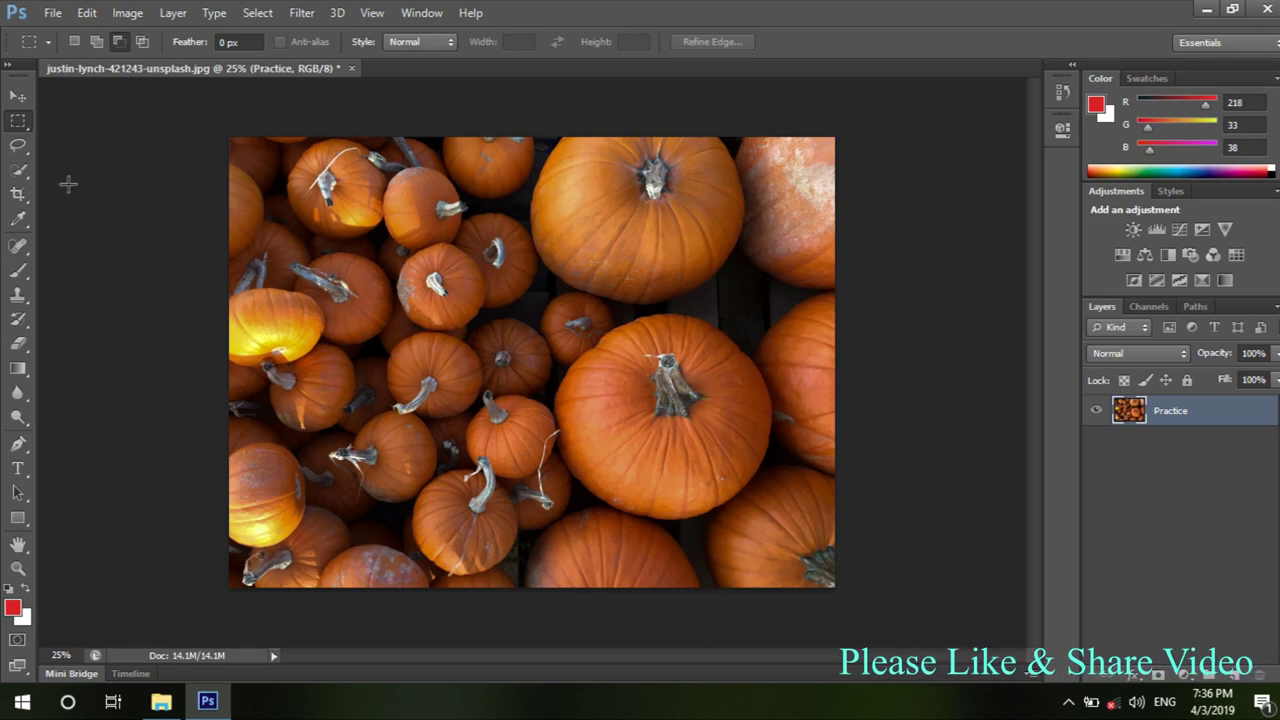
key("v")
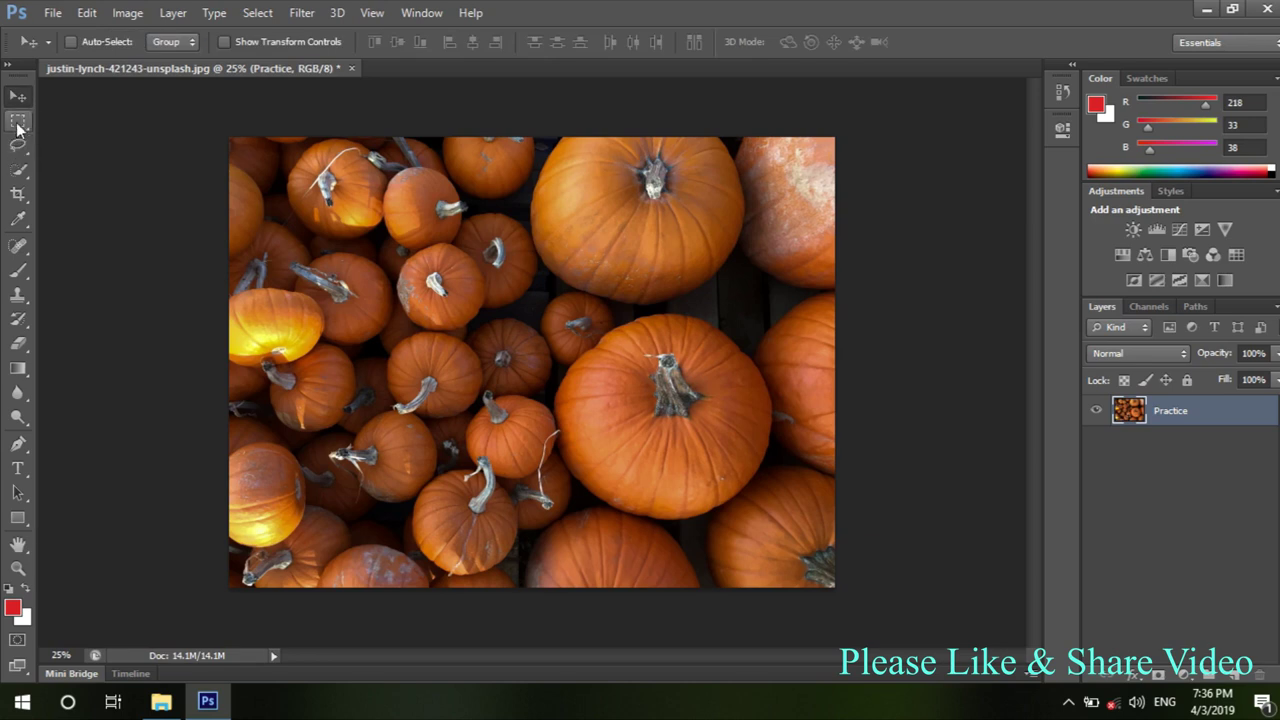
Return to Rectangular Marquee in New Selection mode and select a rectangle over the central pumpkins.
left_click(19, 121)
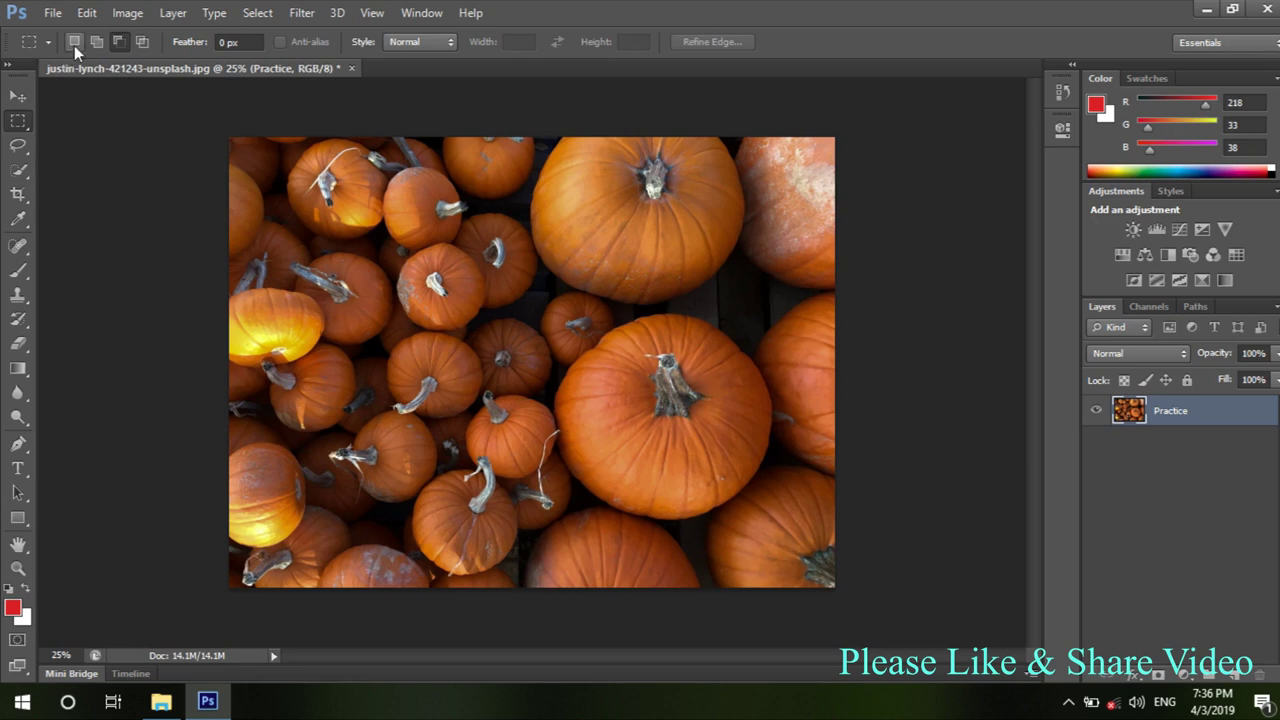
left_click(120, 43)
left_click(73, 44)
left_click_drag(575, 220, 737, 384)
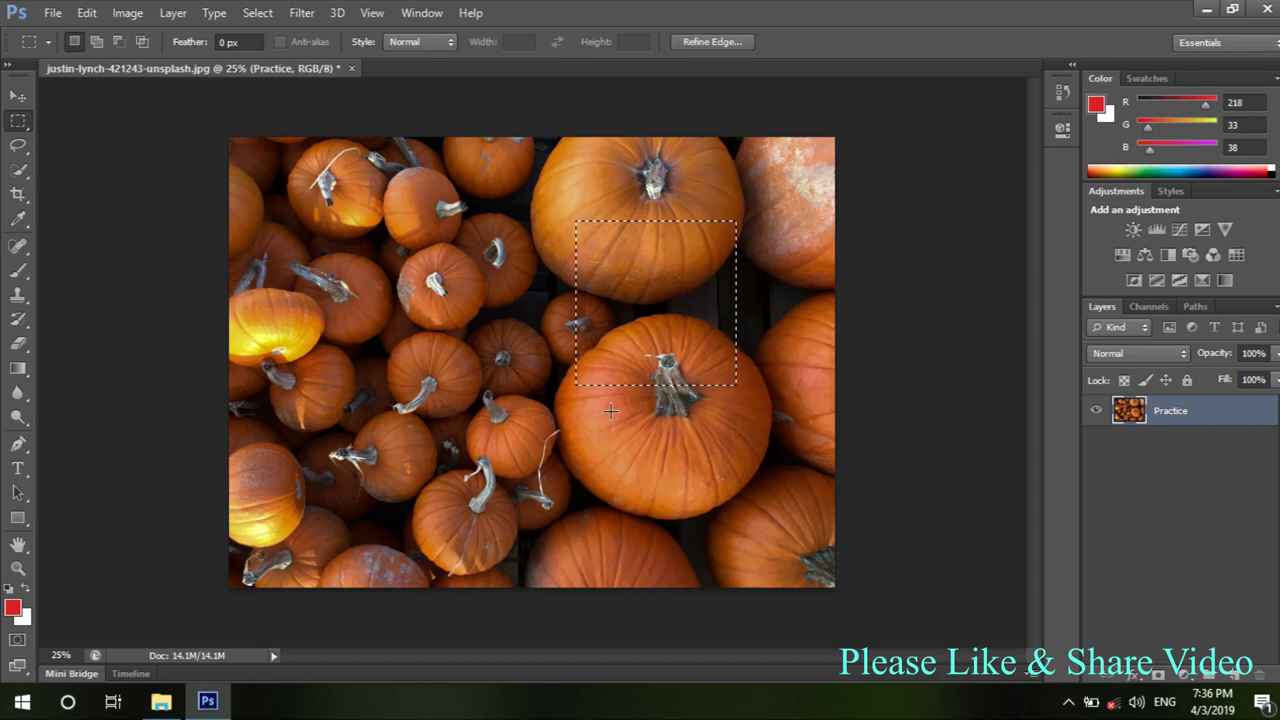
Alt-drag a larger rectangle across the lower part to subtract it from the selection.
key("shift")
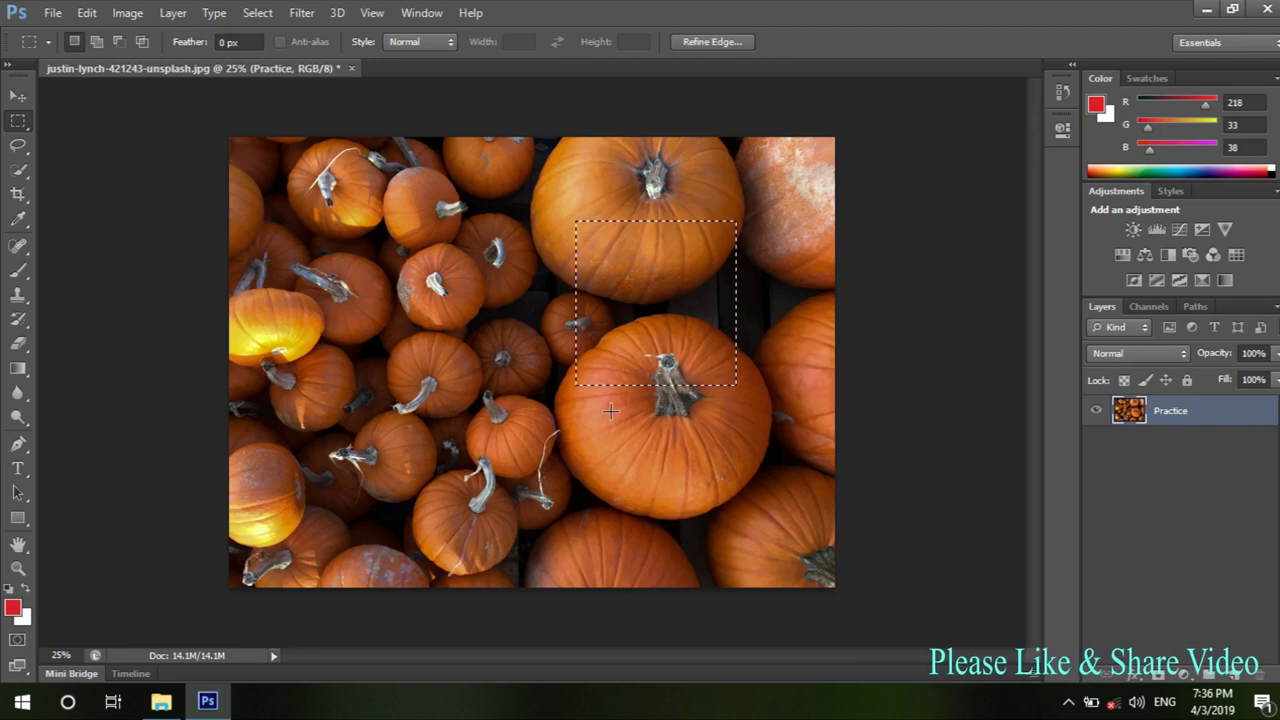
key("alt")
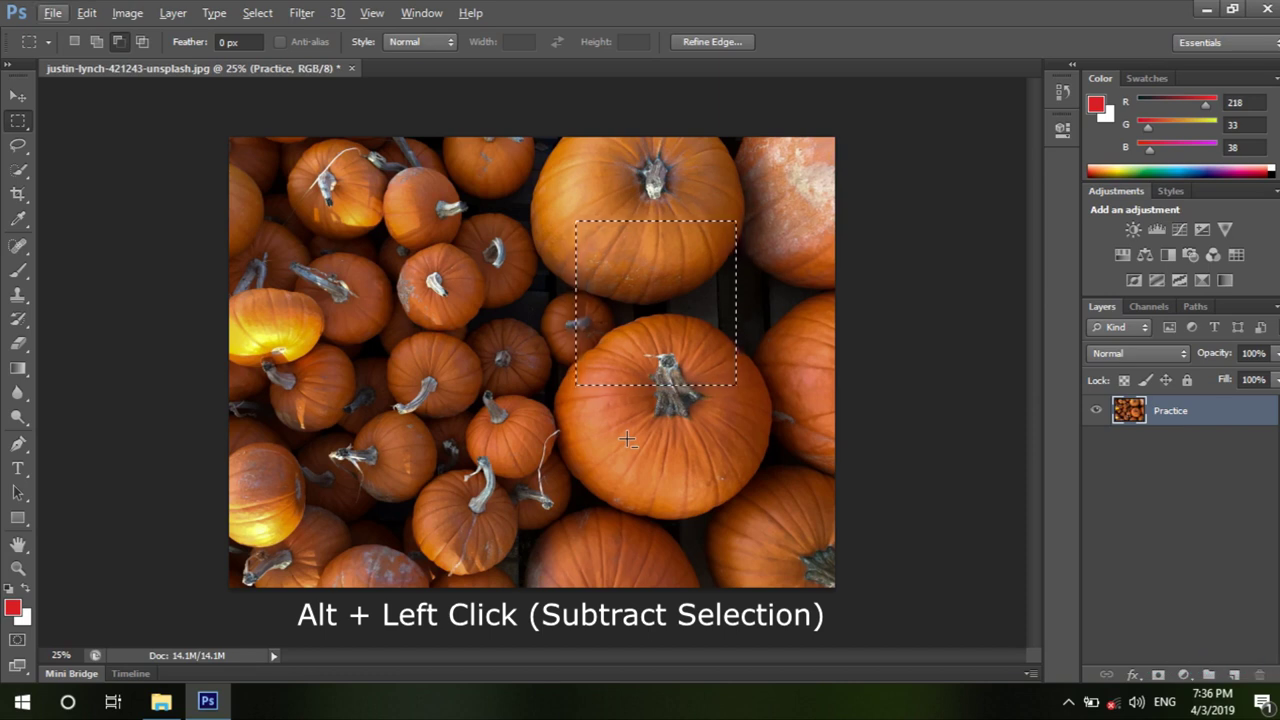
key("alt")
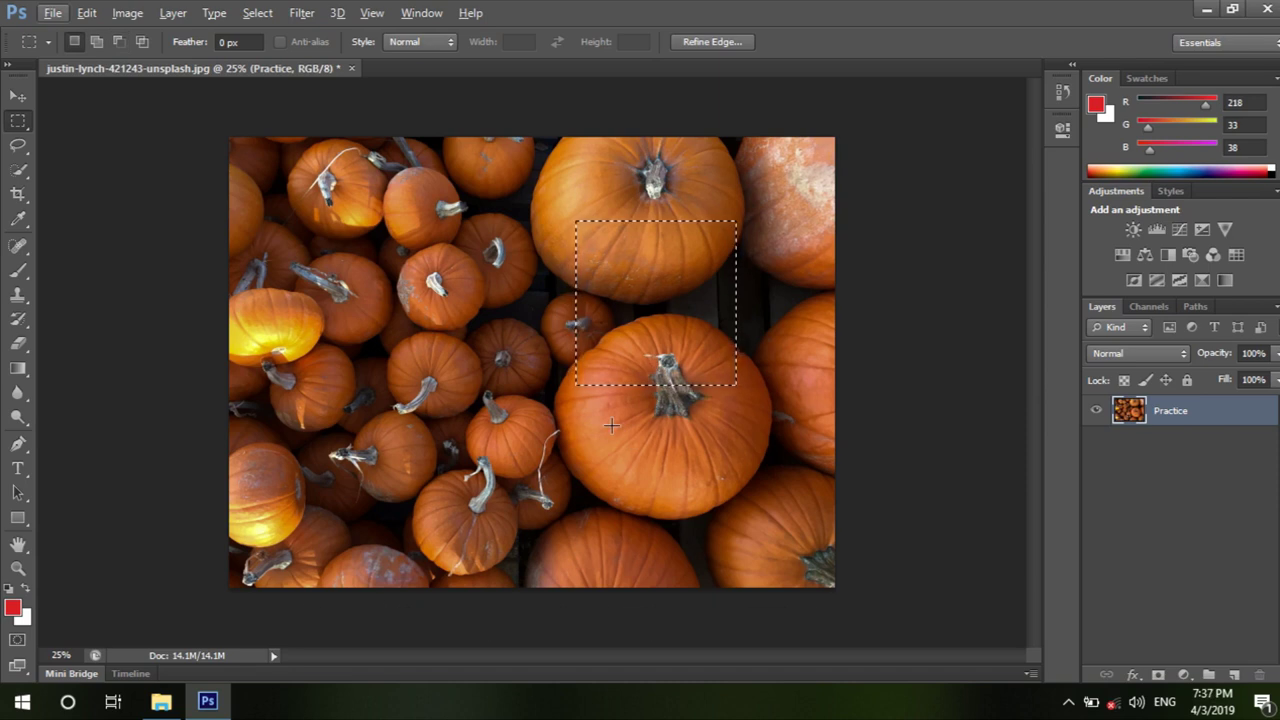
key("alt")
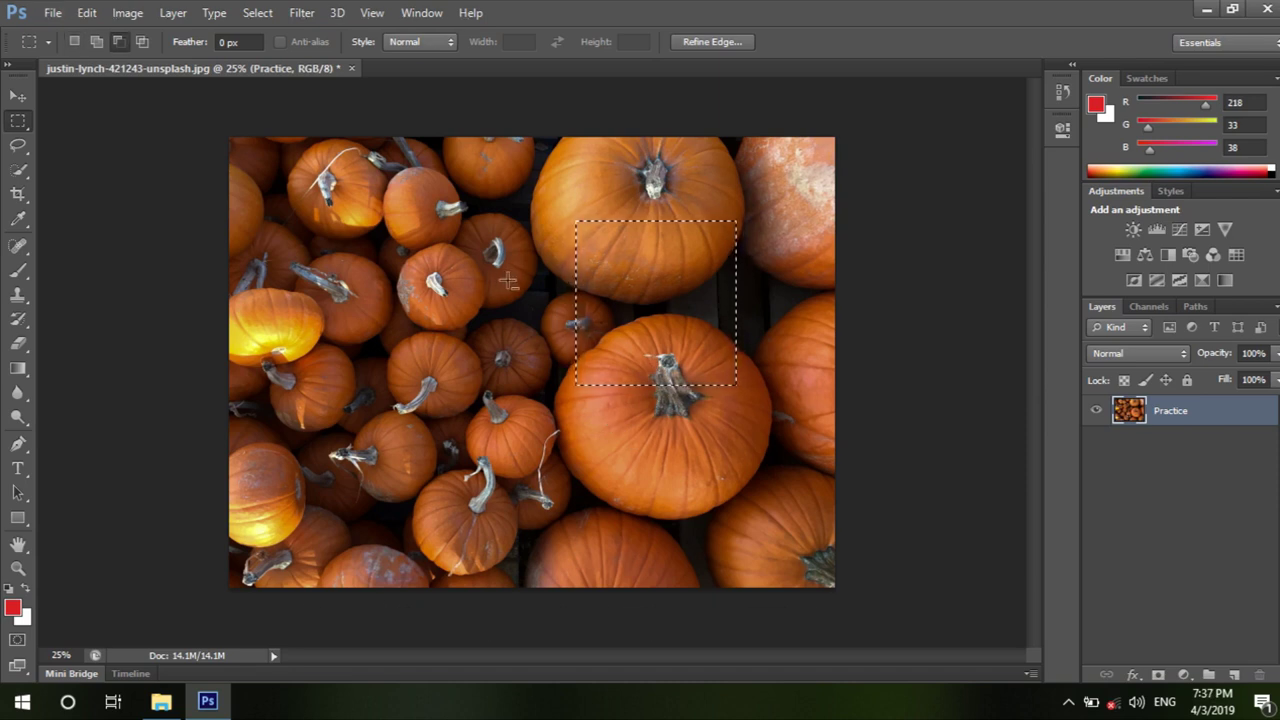
left_click_drag(597, 333, 794, 452)
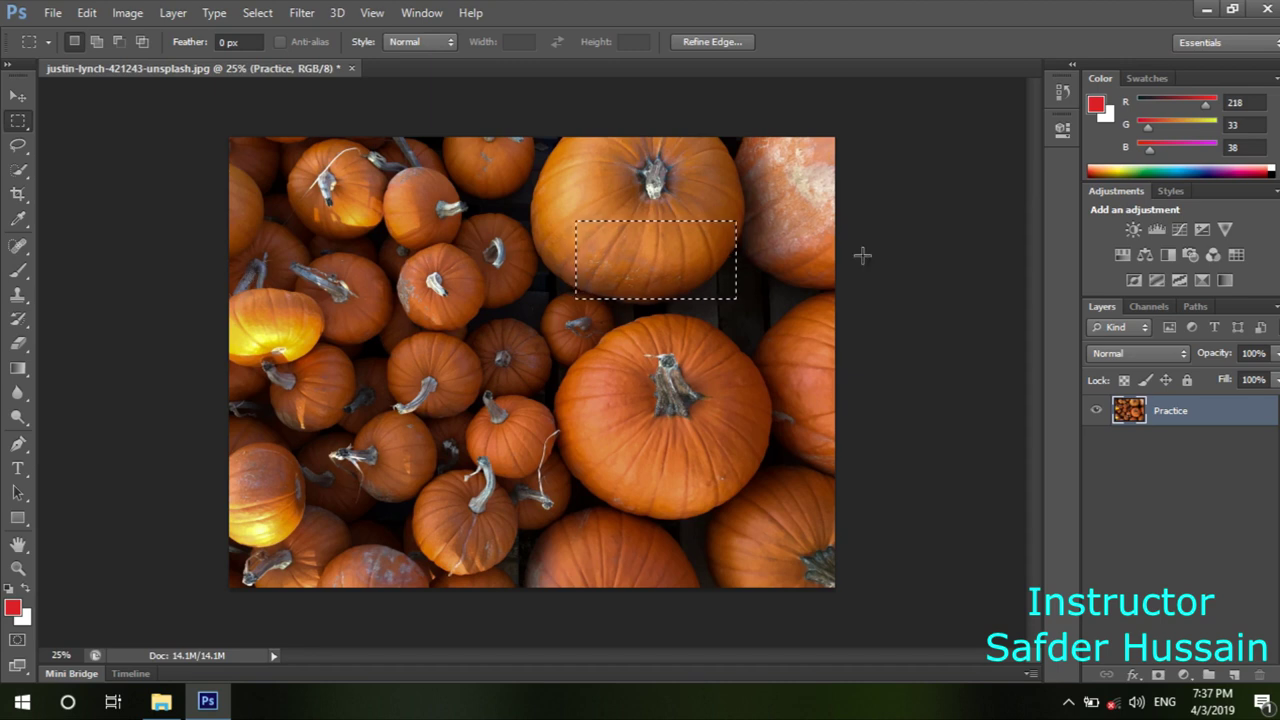
Intersect with a non-overlapping rectangle and dismiss the no-pixels-selected warning.
left_click(142, 41)
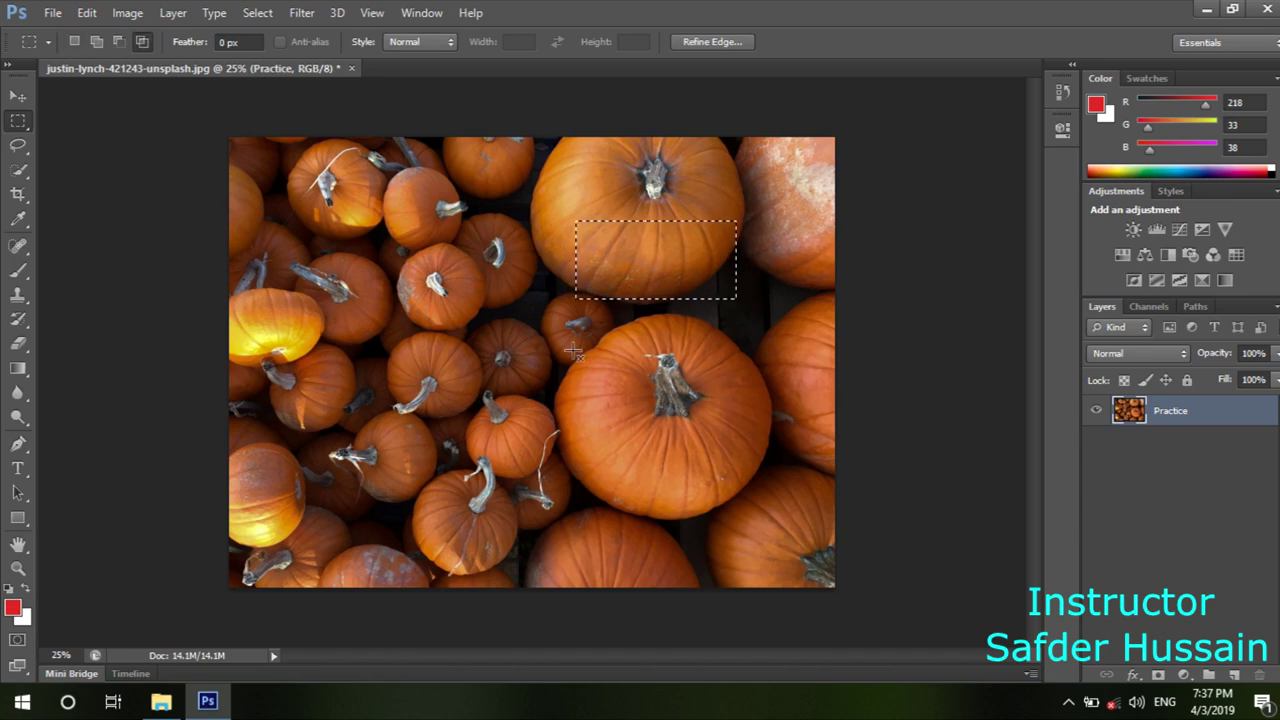
mouse_move(268, 241)
left_mouse_down()
mouse_move(421, 381)
mouse_move(445, 378)
left_mouse_up()
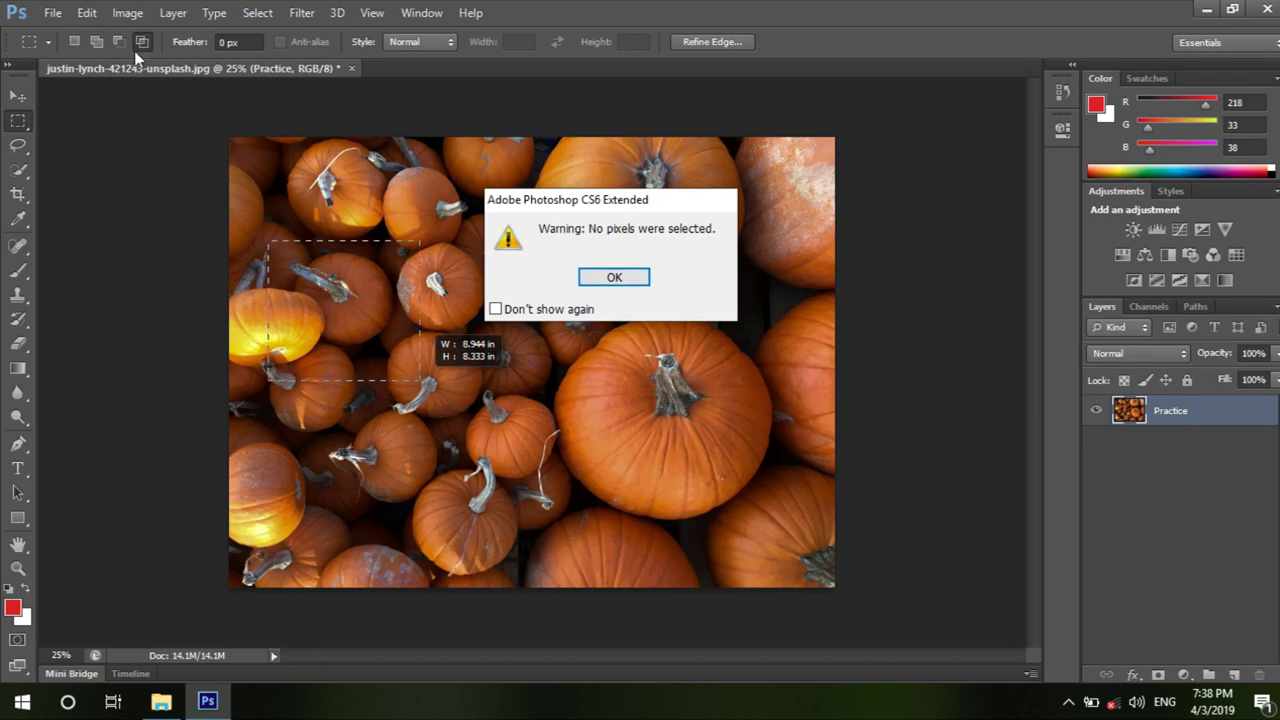
left_click(628, 289)
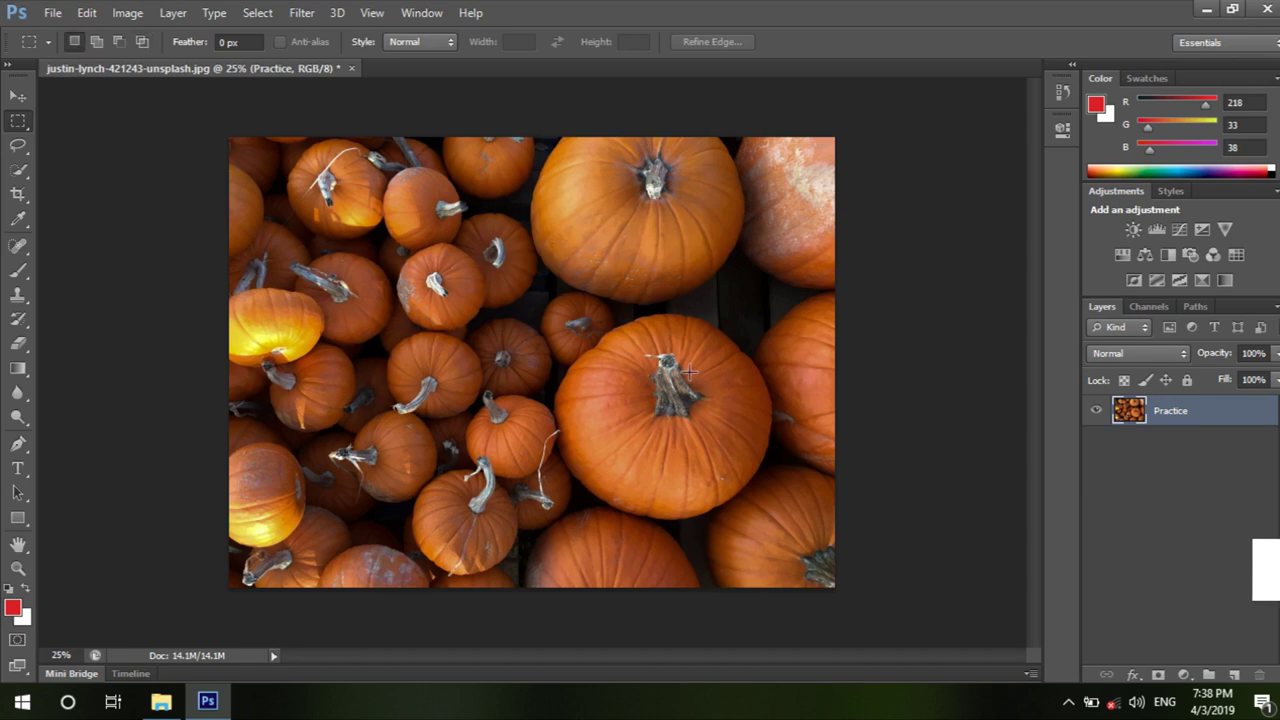
Select a rectangle on the top pumpkin, then intersect it with a large left rectangle.
left_click_drag(578, 230, 726, 344)
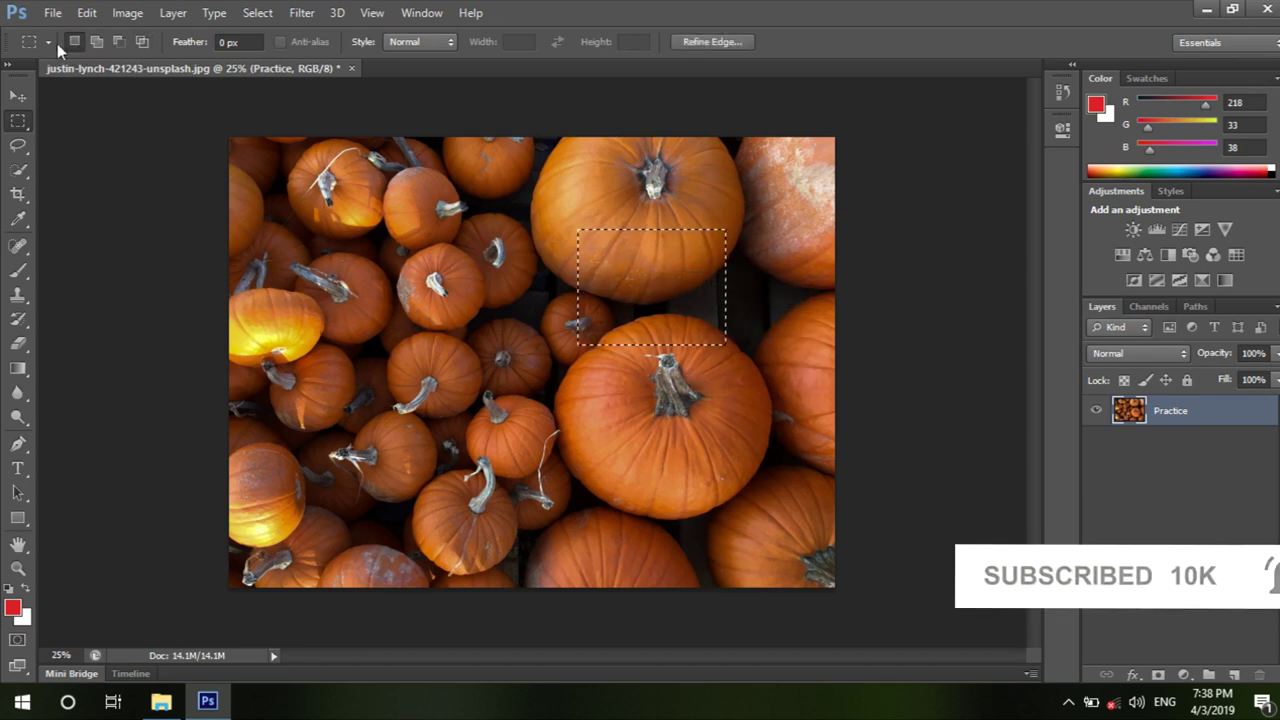
left_click(142, 42)
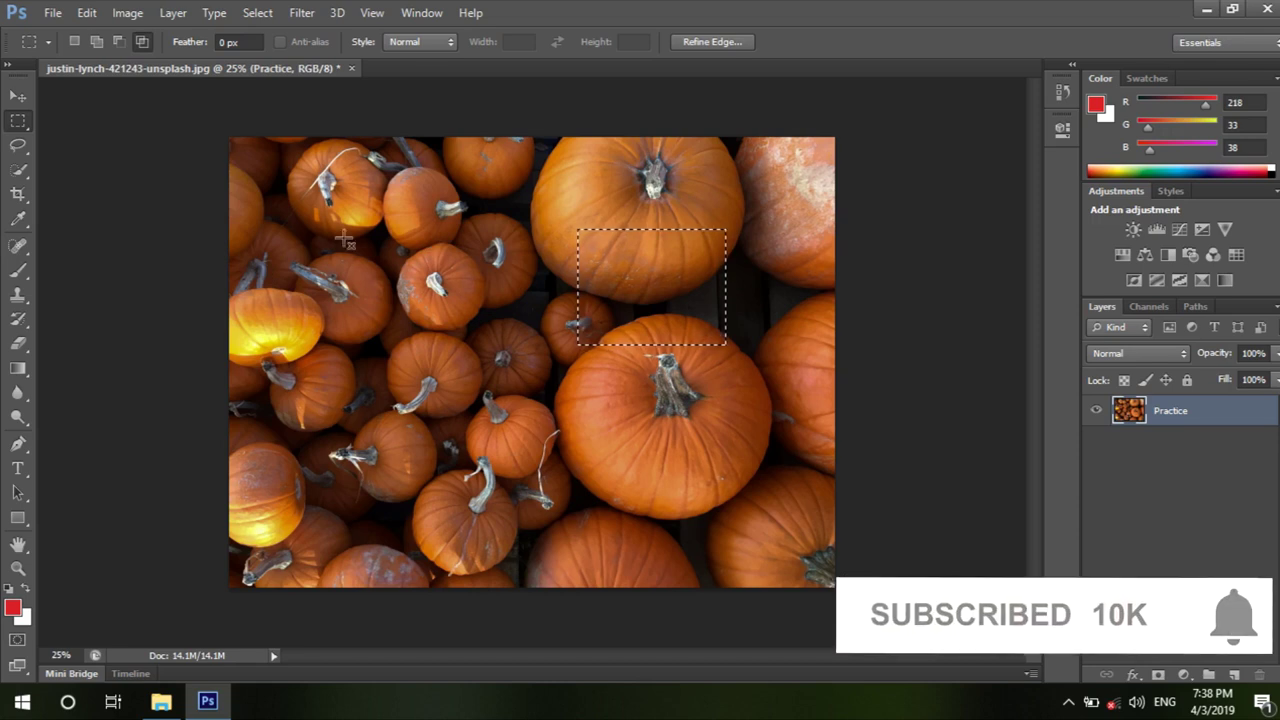
mouse_move(277, 208)
left_mouse_down()
mouse_move(336, 352)
mouse_move(596, 431)
left_mouse_up()
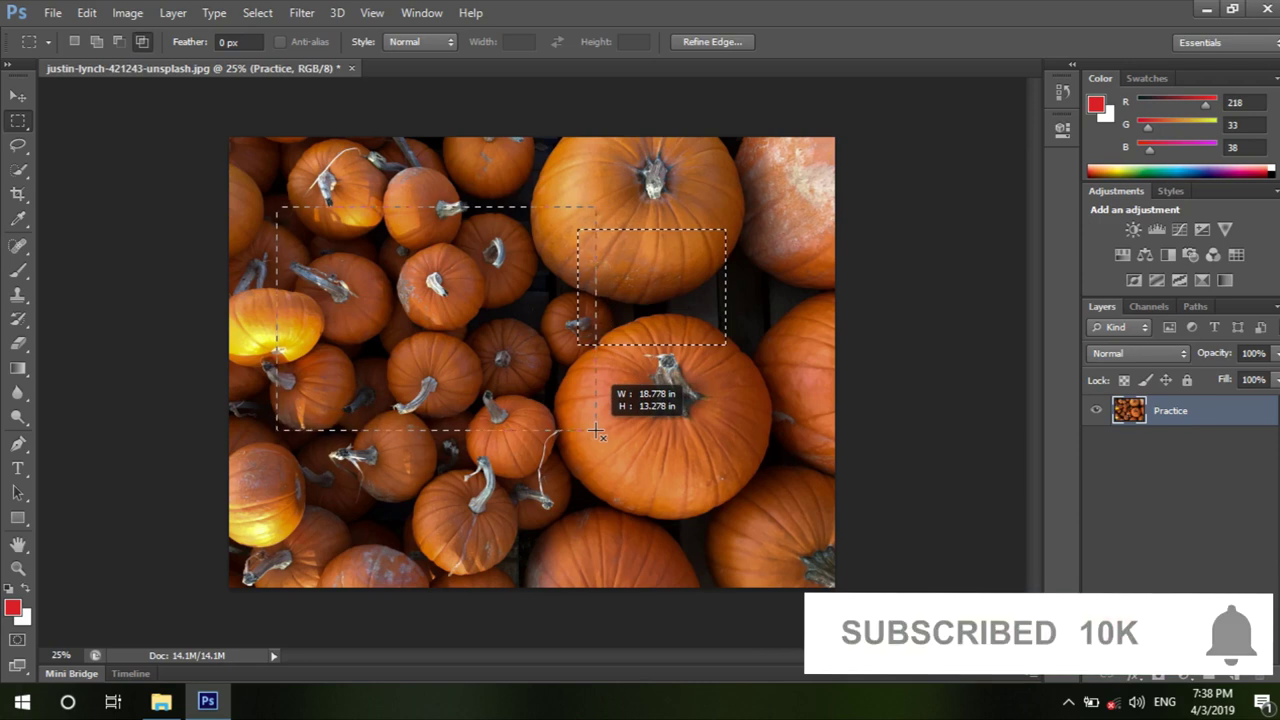
mouse_move(596, 431)
left_mouse_down()
mouse_move(593, 455)
mouse_move(606, 458)
left_mouse_up()
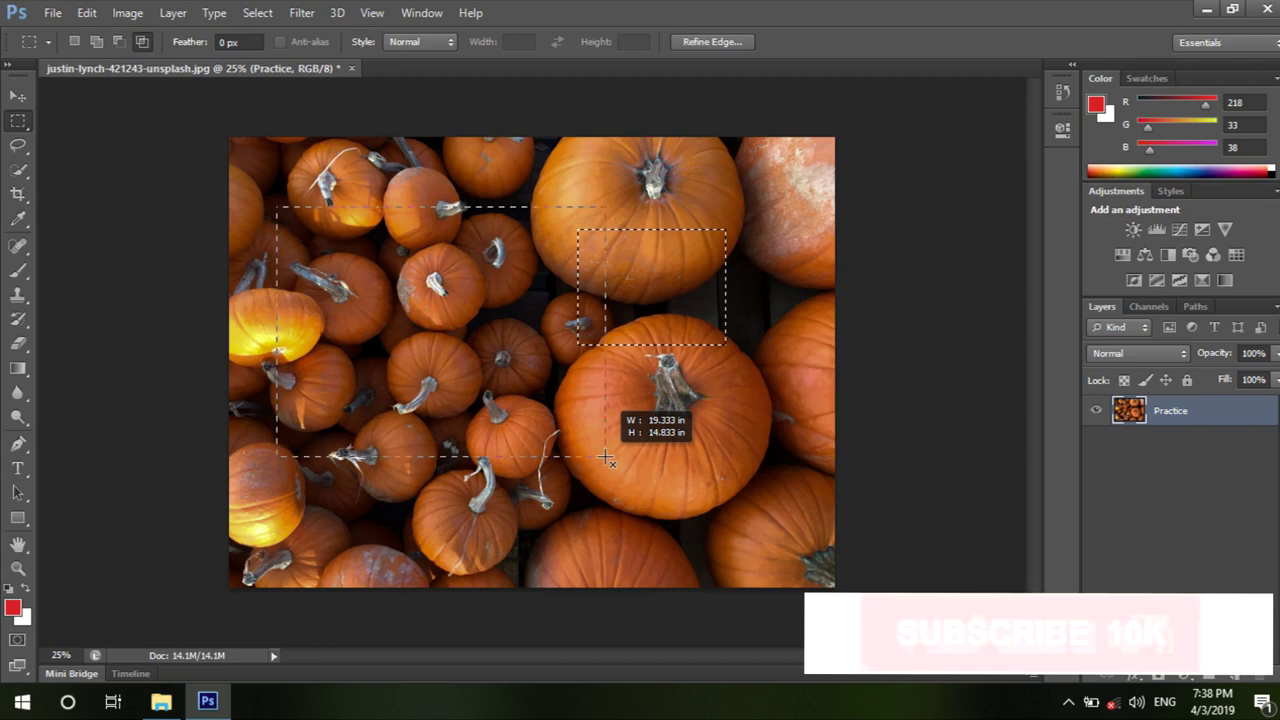
left_click_drag(605, 456, 605, 456)
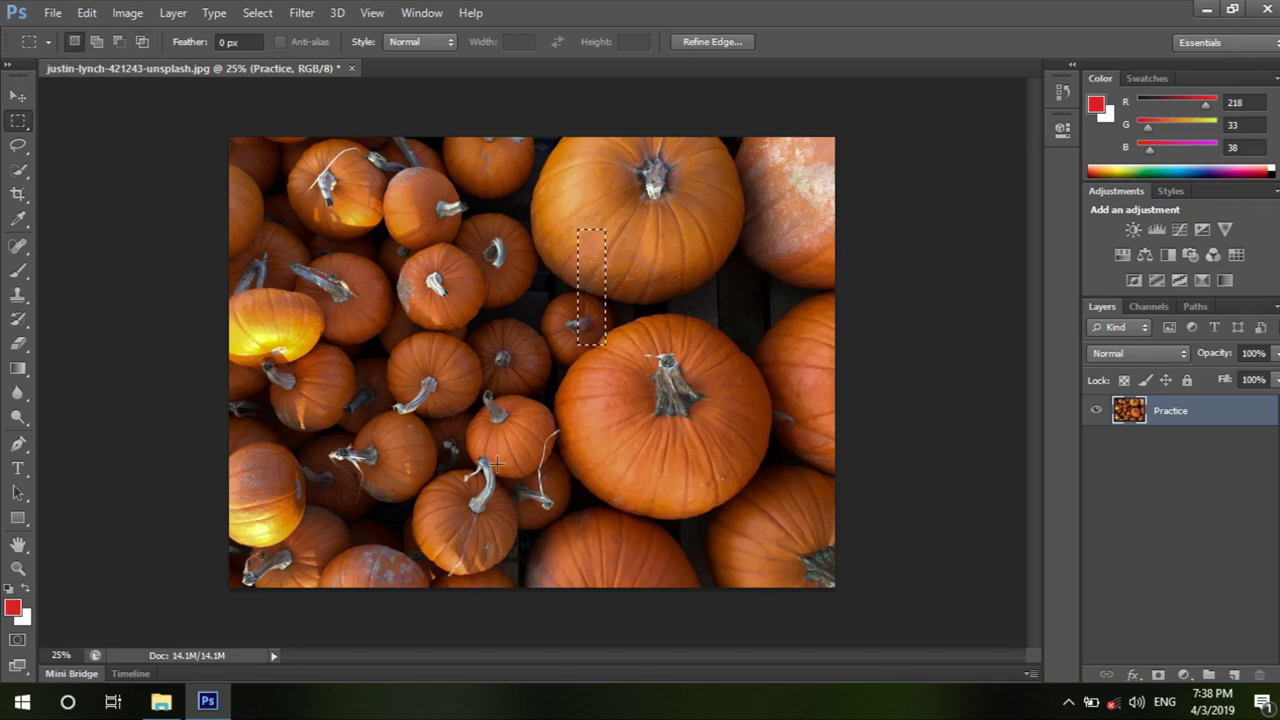
Intersect the strip with a rectangle over its lower part, leaving a box around the stem.
key("alt+shift")
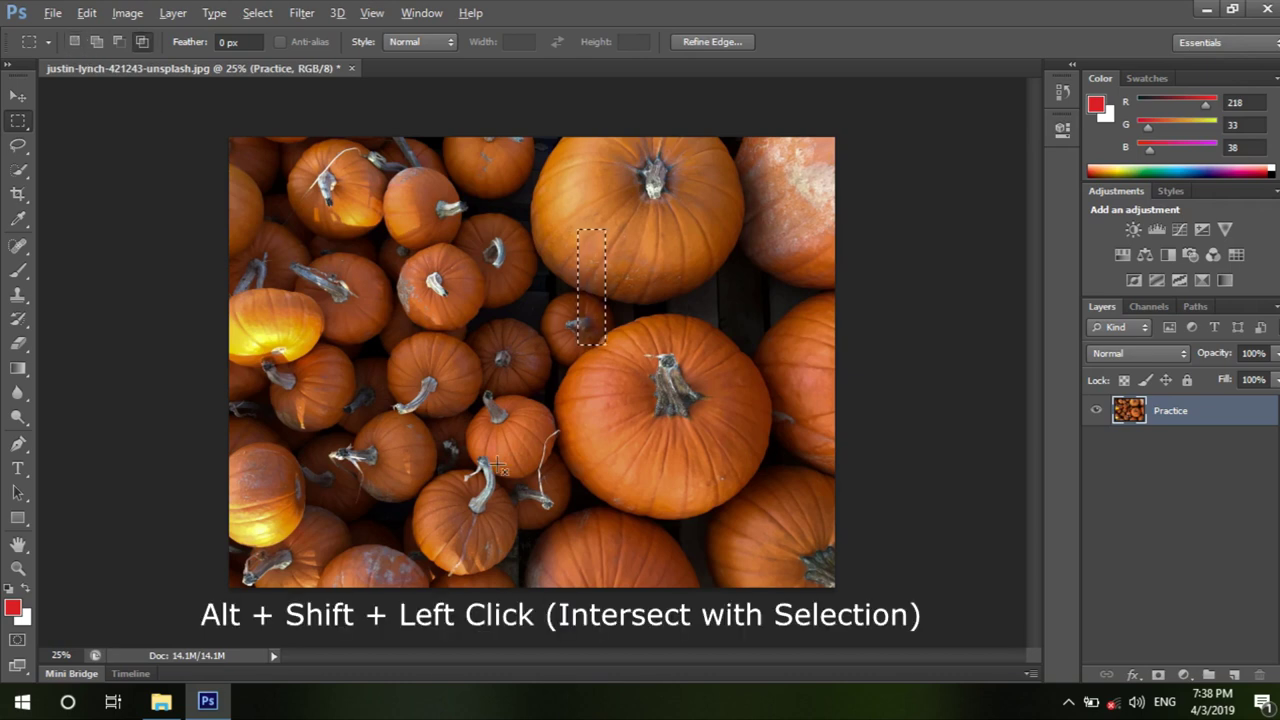
key("shift")
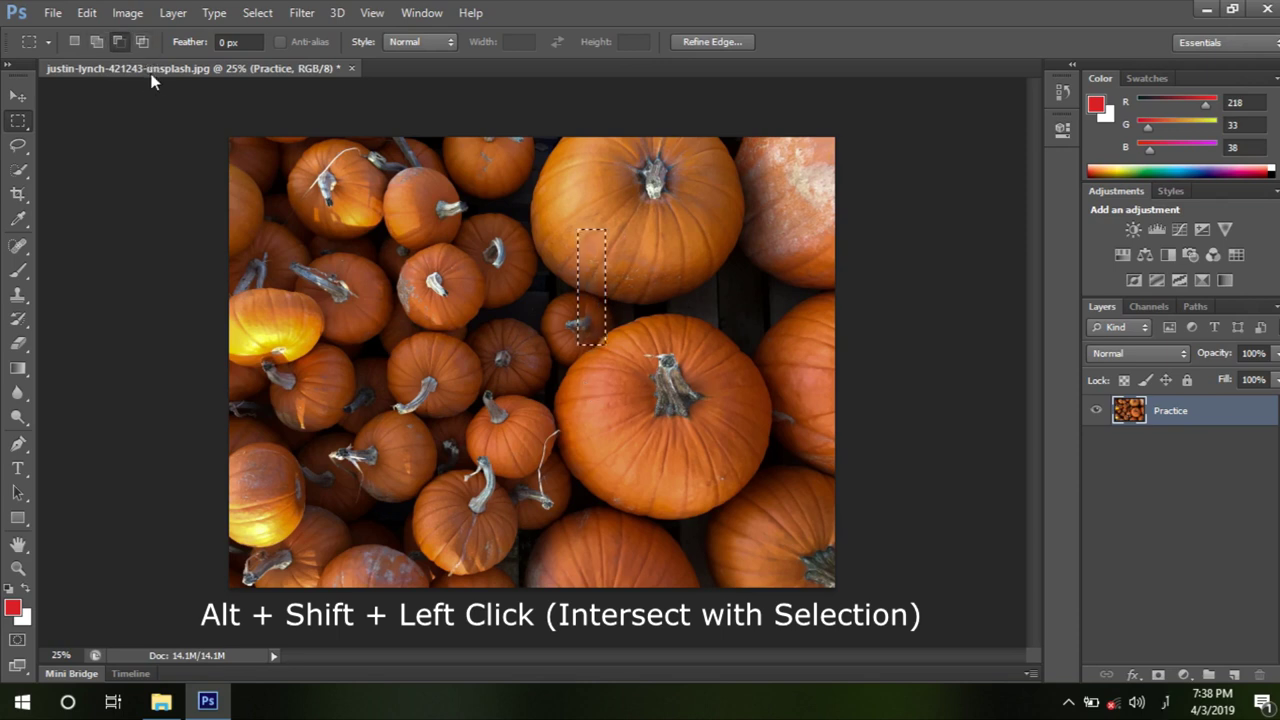
key("shift")
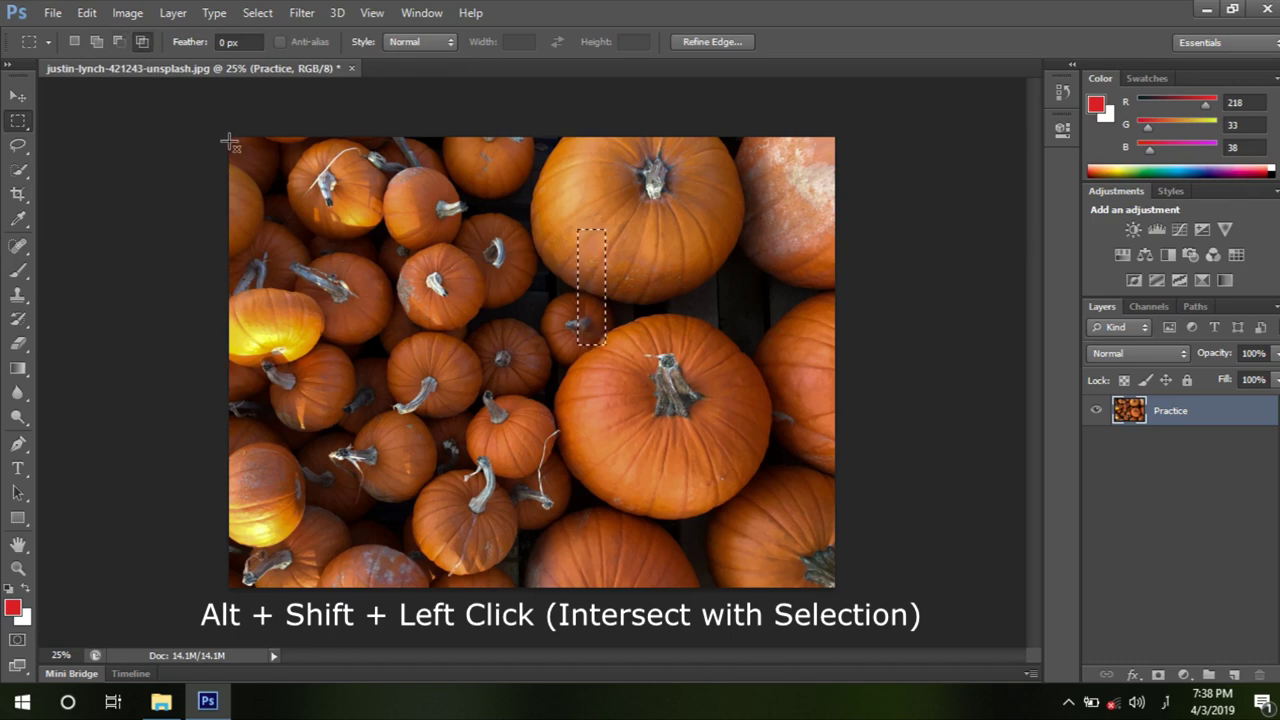
key("shift")
key("shift")
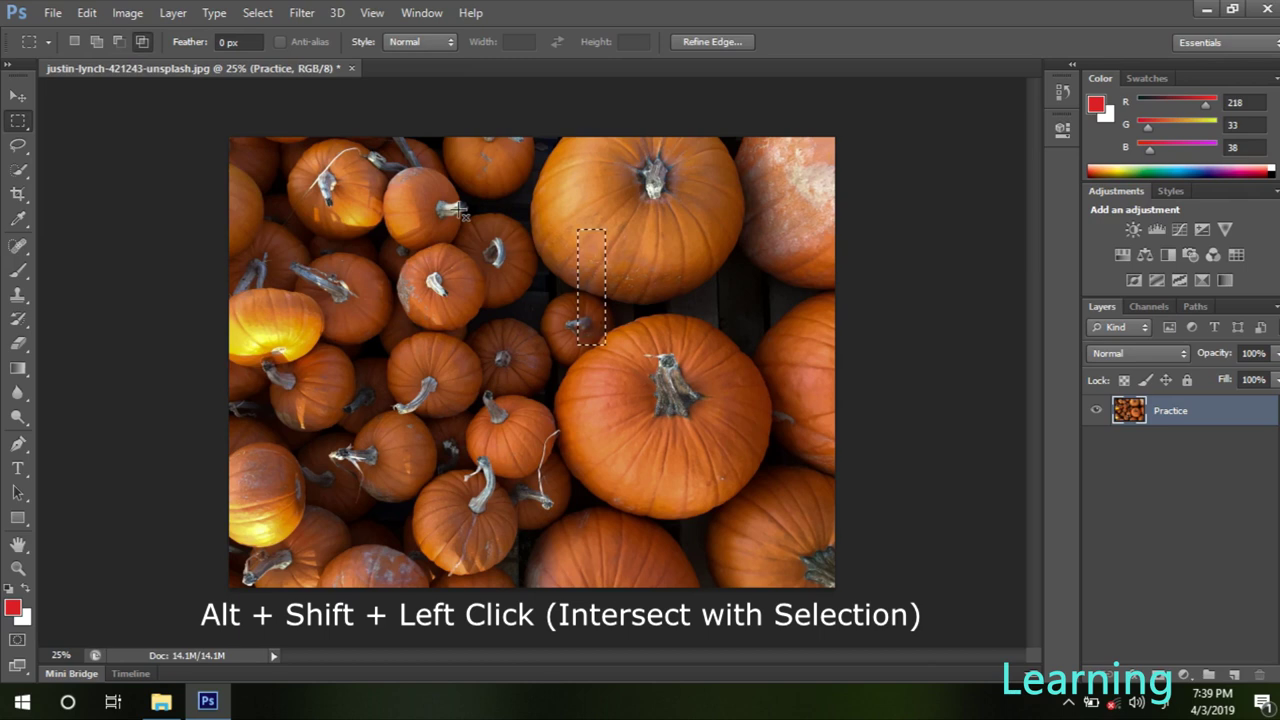
left_click_drag(477, 284, 697, 399)
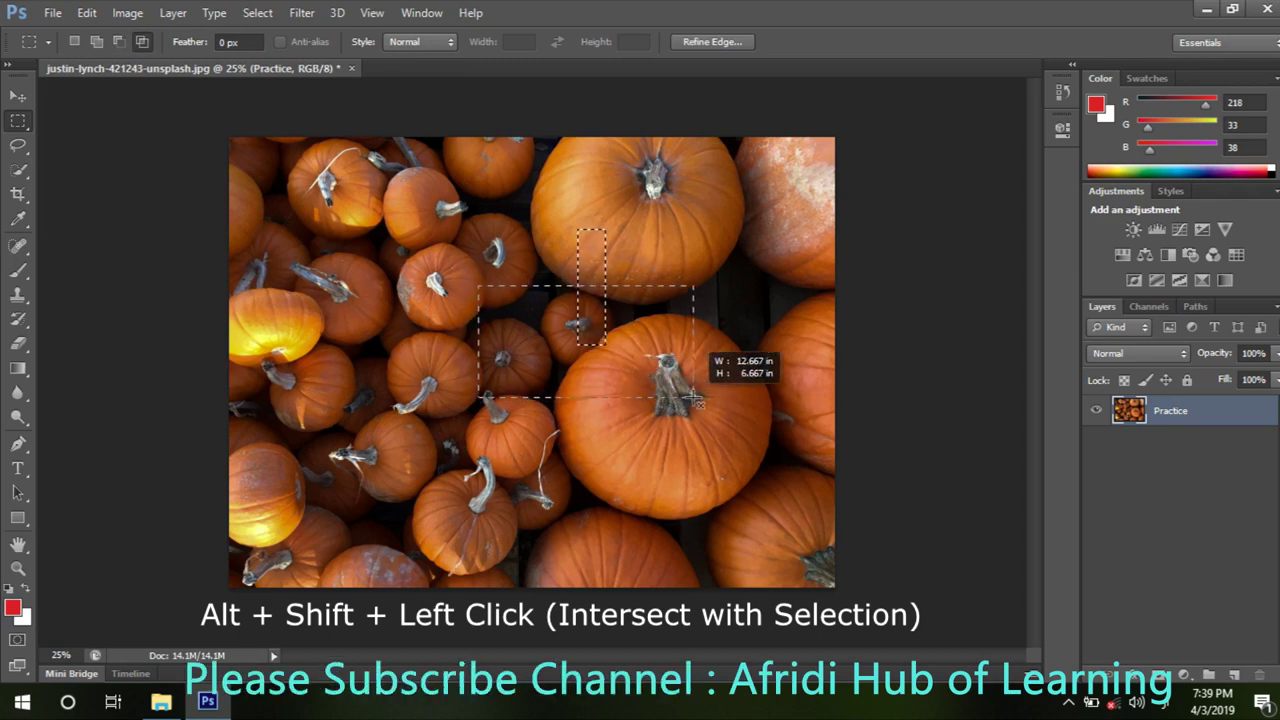
left_click_drag(697, 399, 691, 397)
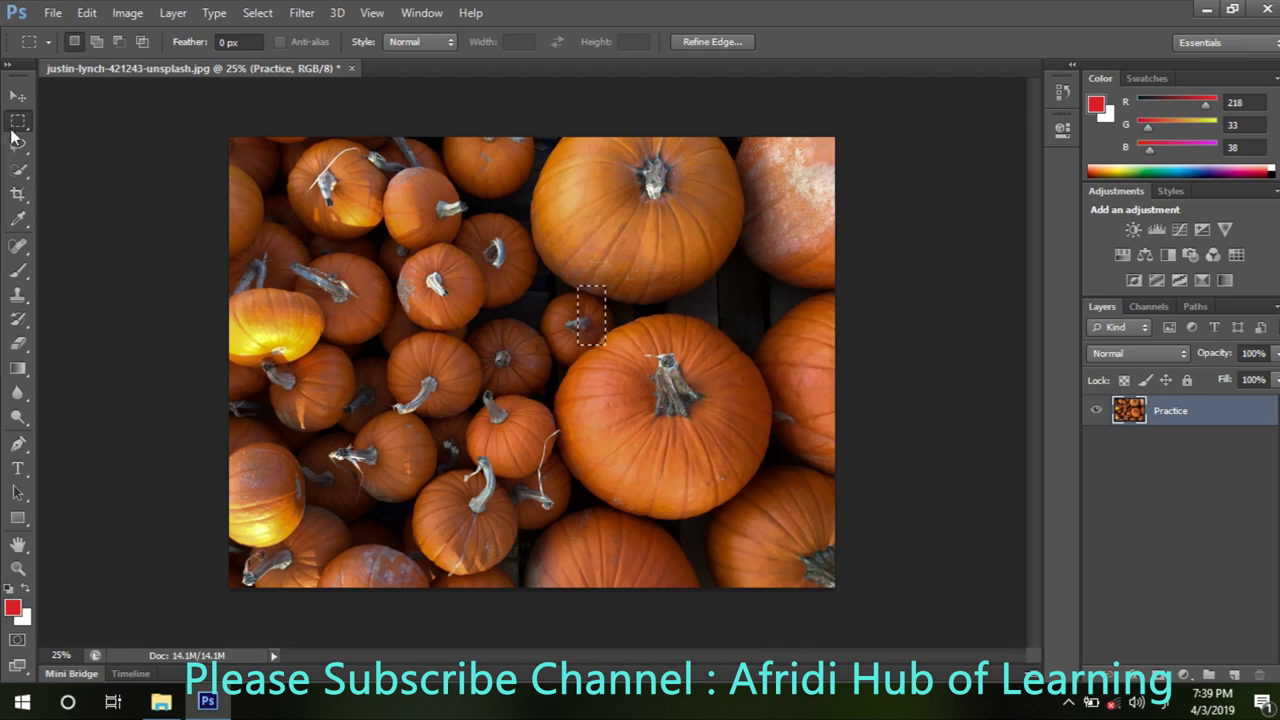
With 70 px feather, draw a soft rounded selection over the small central pumpkins.
left_click(231, 43)
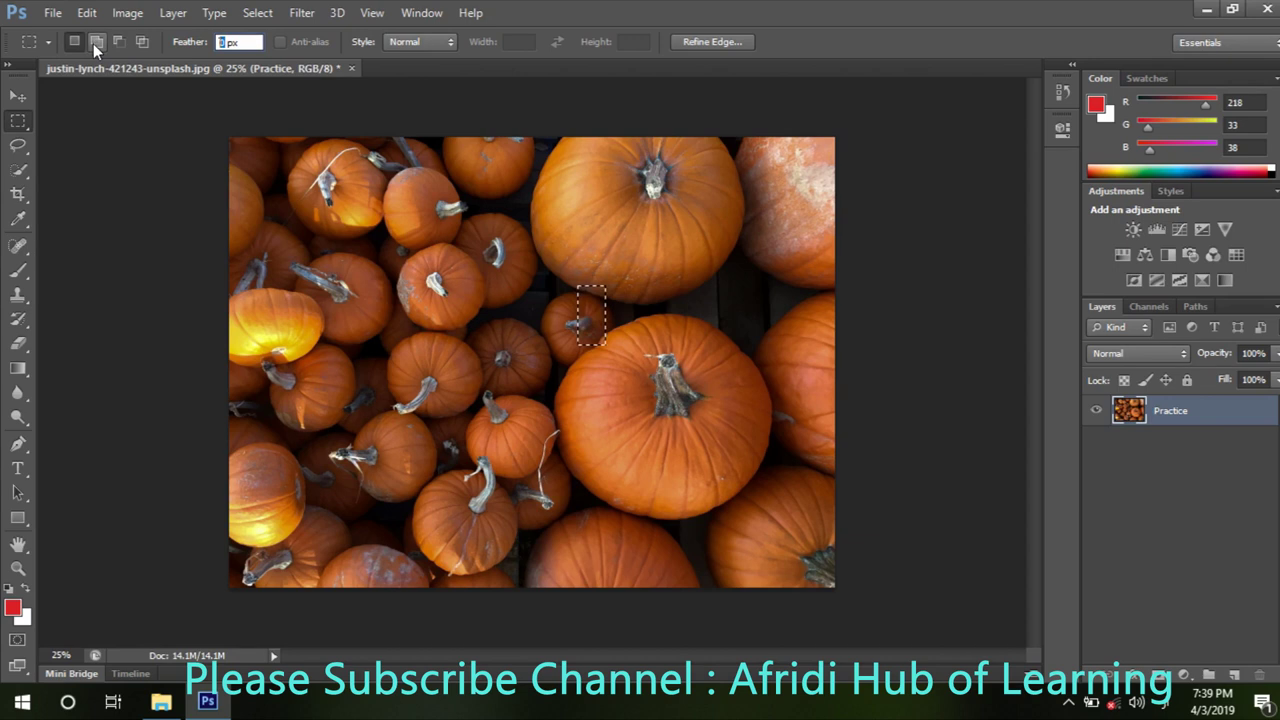
left_click(580, 318)
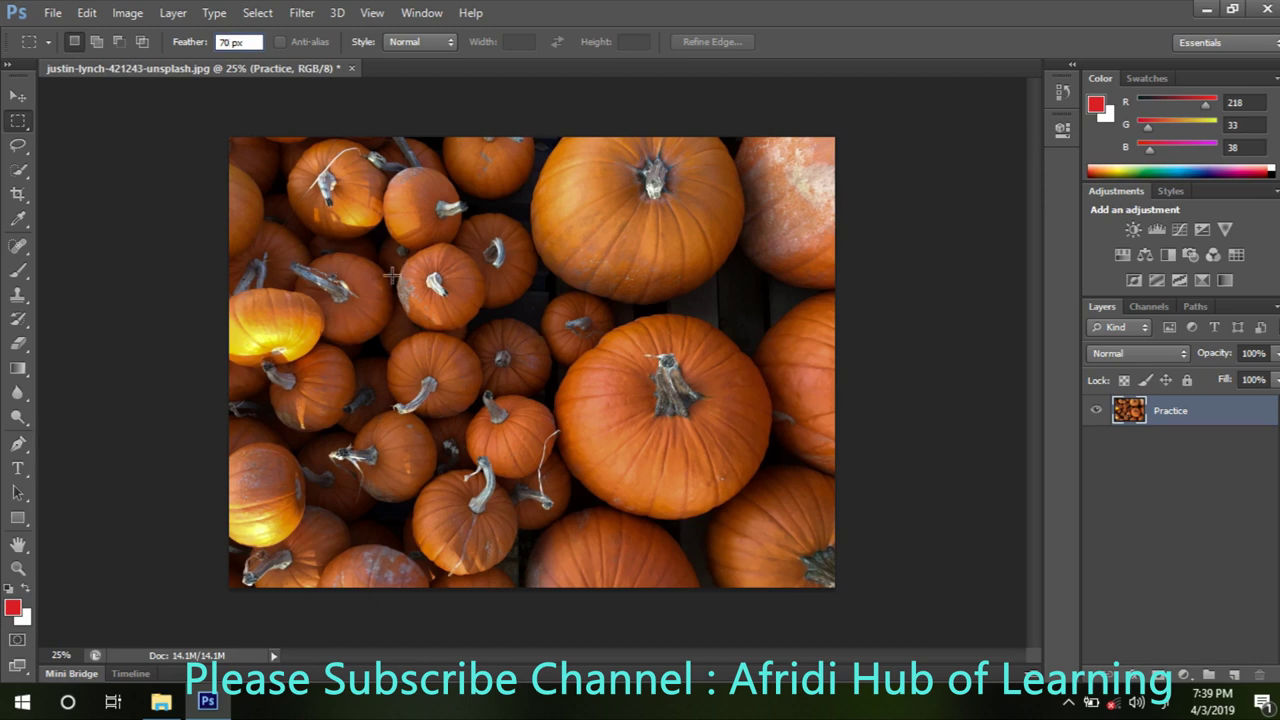
left_click_drag(403, 262, 575, 443)
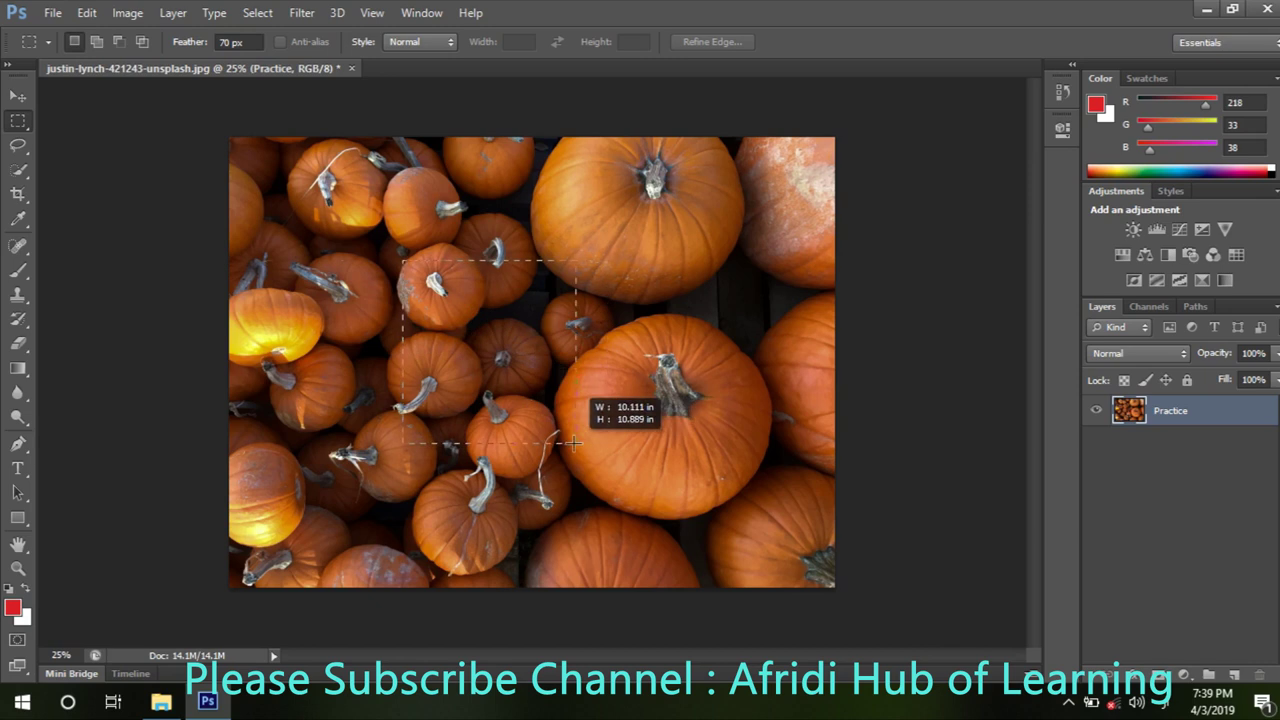
left_click_drag(575, 443, 575, 443)
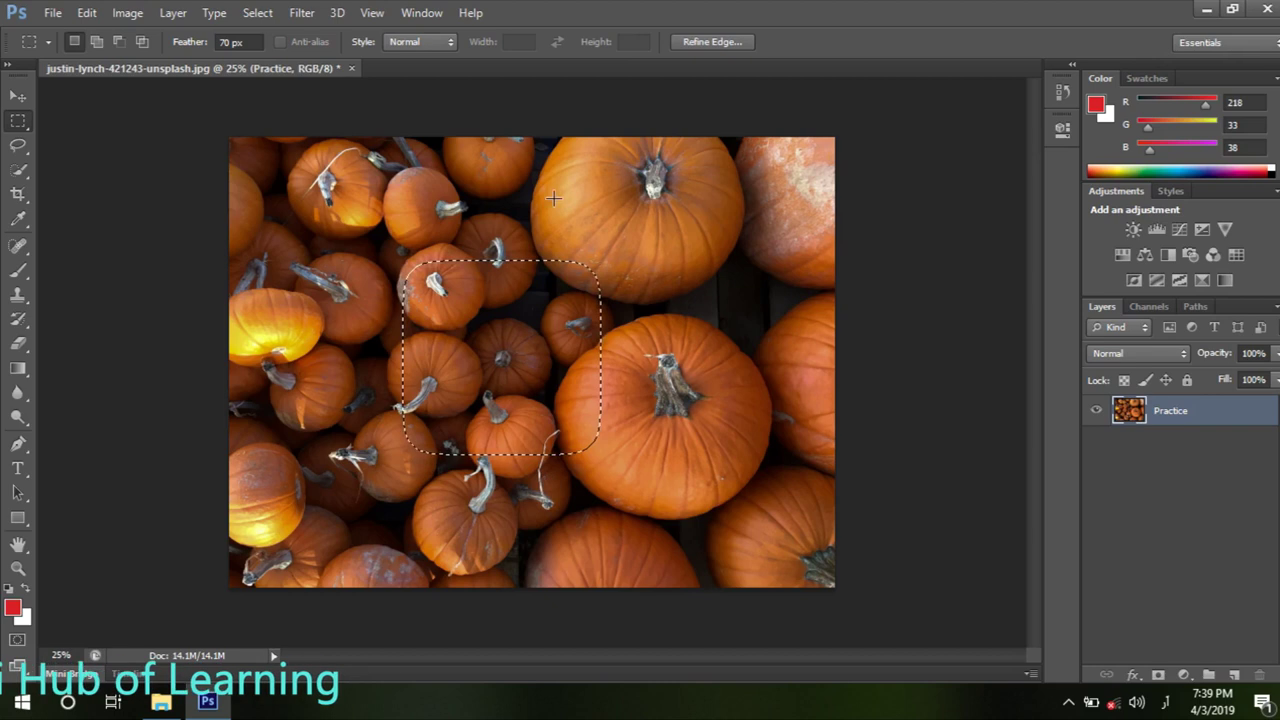
Set feather to 0 and add a hard-edged rectangle over the right-side pumpkins.
double_click(227, 42)
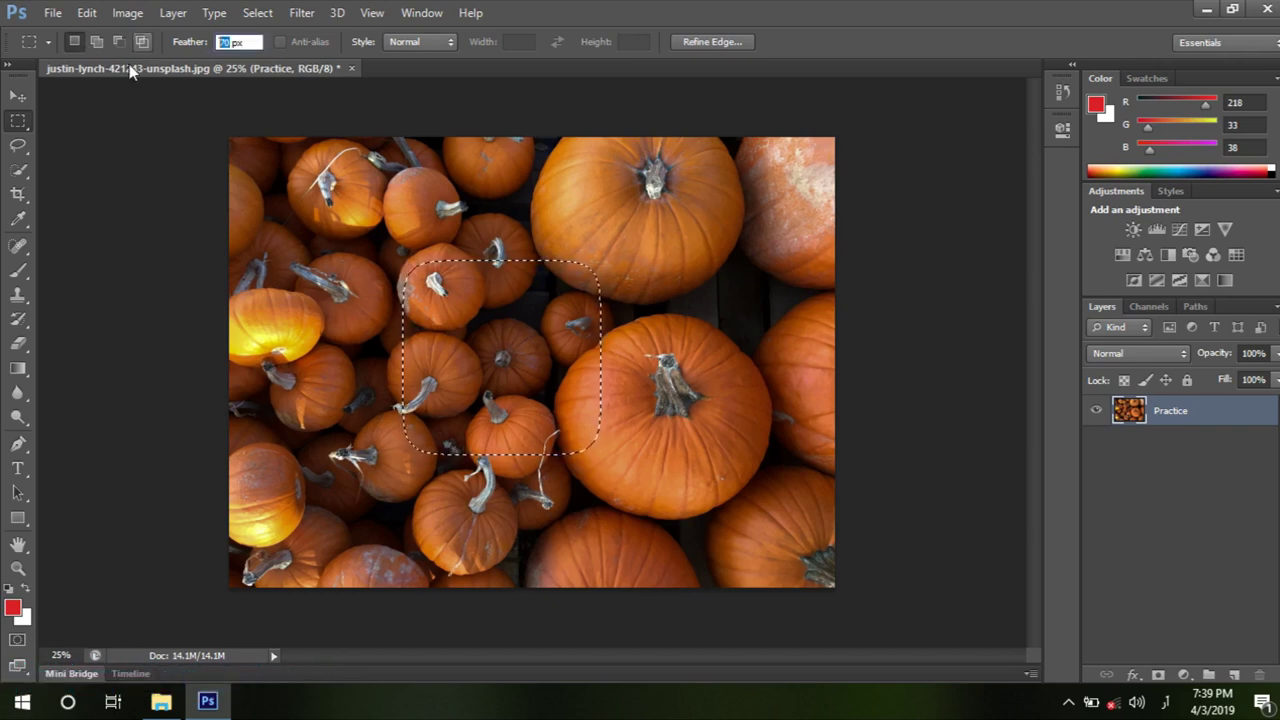
type("0")
left_click(96, 41)
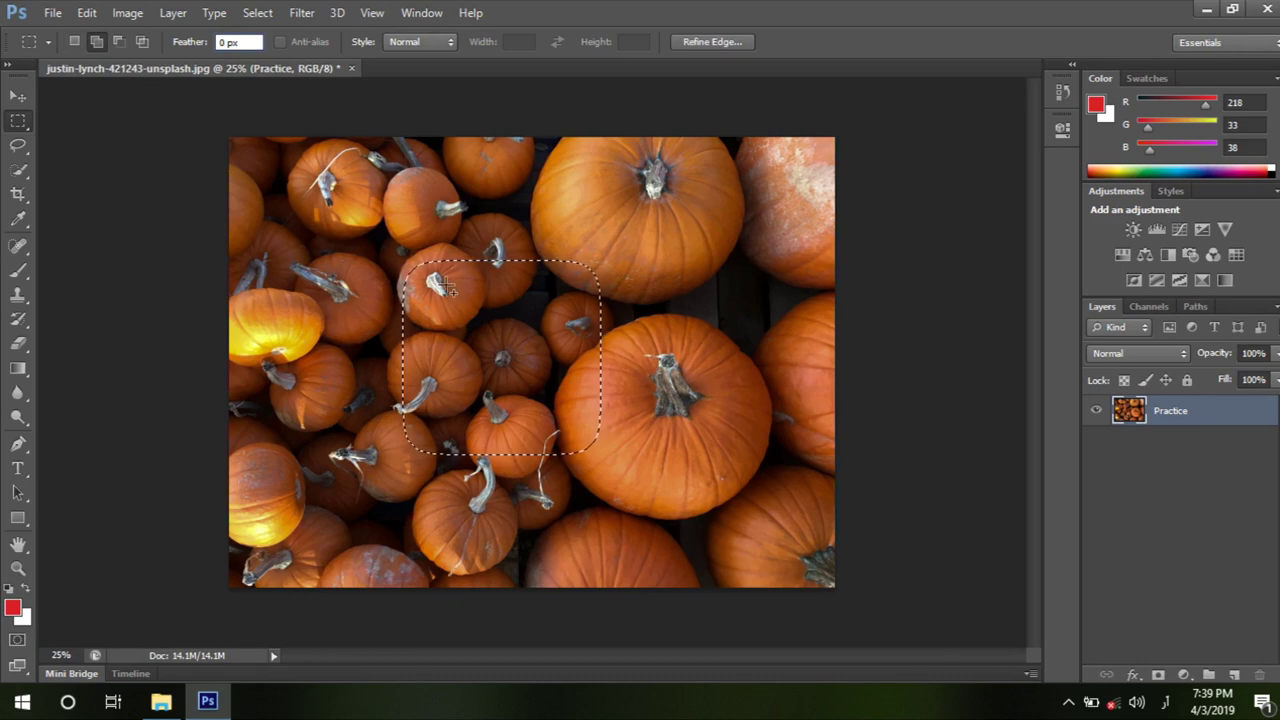
mouse_move(673, 258)
left_mouse_down()
mouse_move(763, 483)
mouse_move(826, 456)
left_mouse_up()
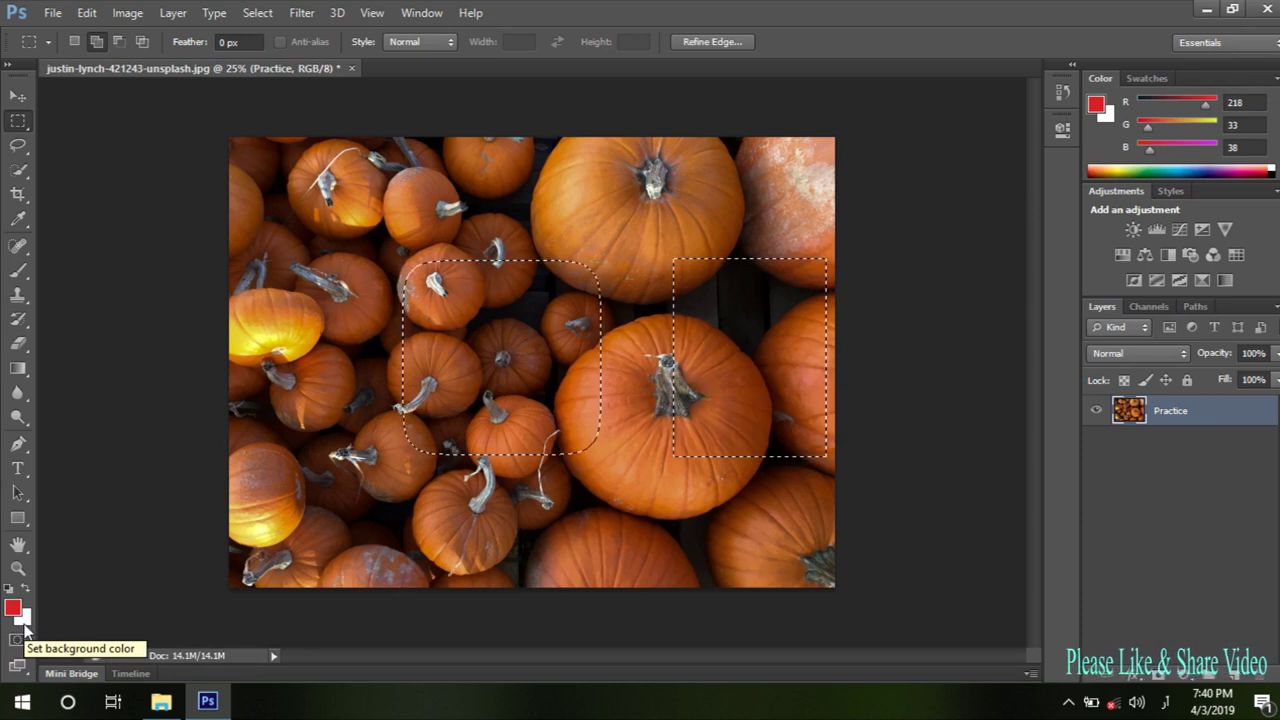
Reset colours to default black and white, then fill both selections with white, then black.
left_click(22, 618)
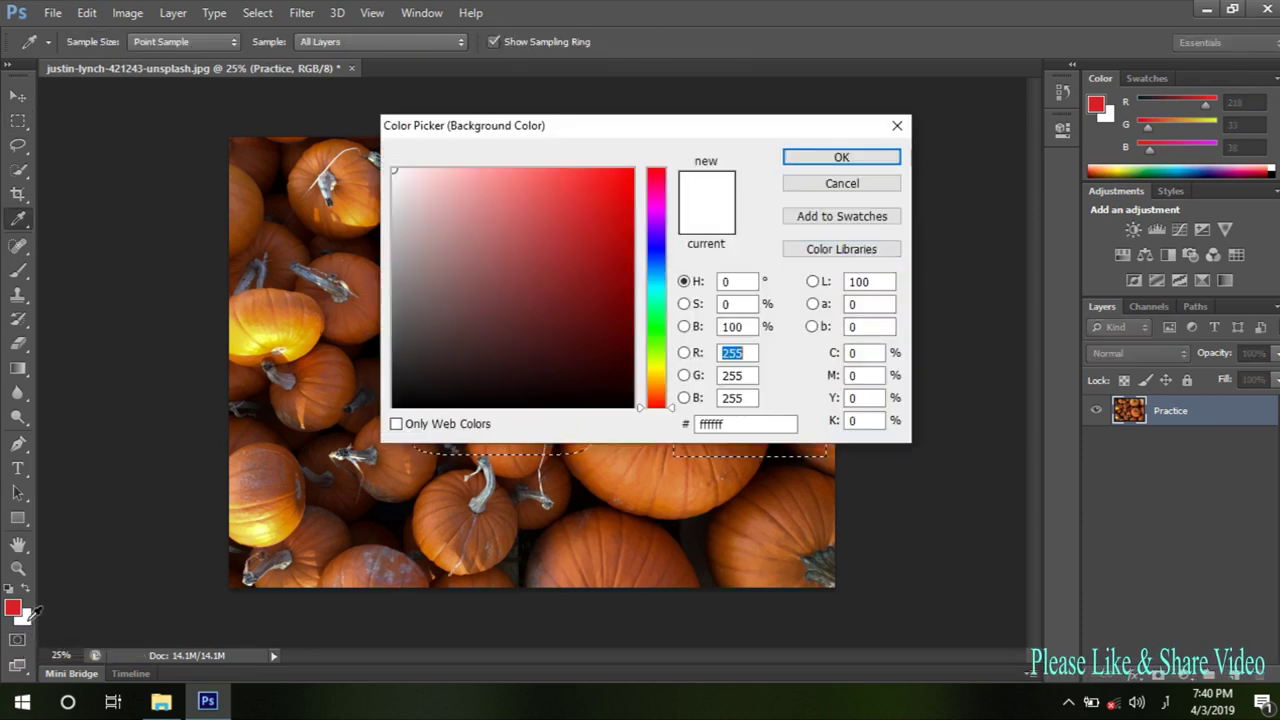
left_click(656, 329)
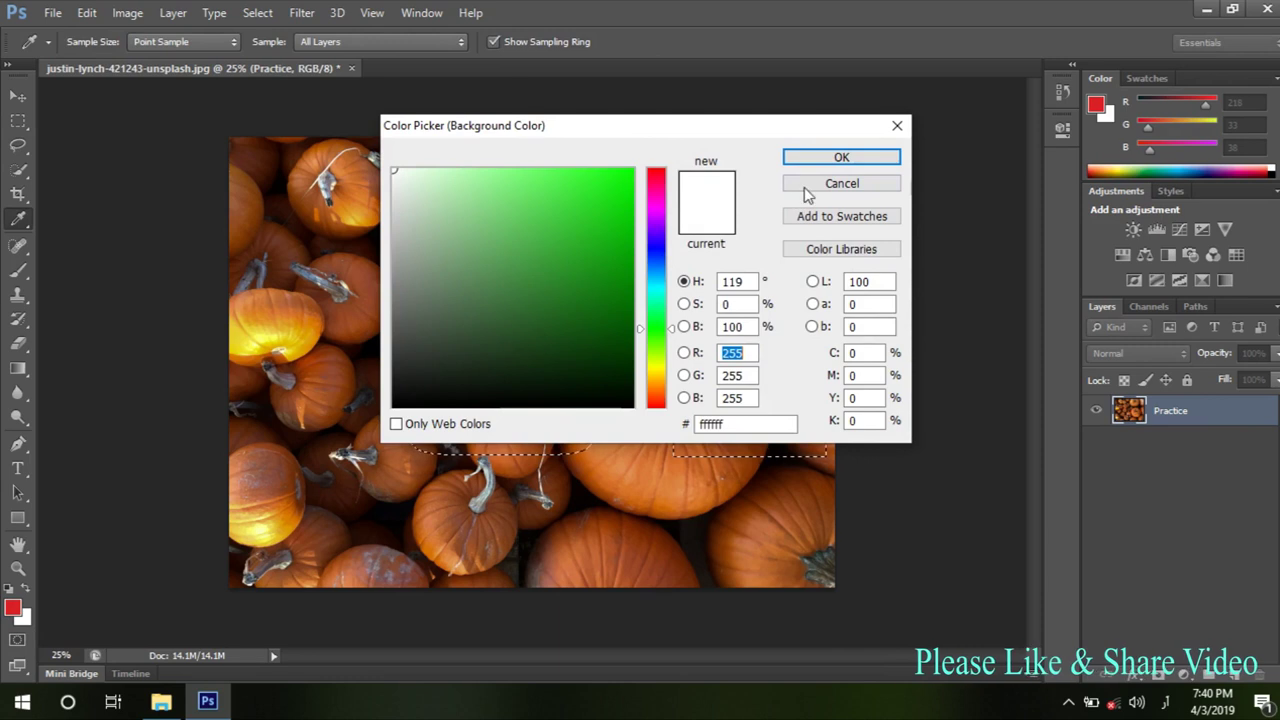
left_click(841, 157)
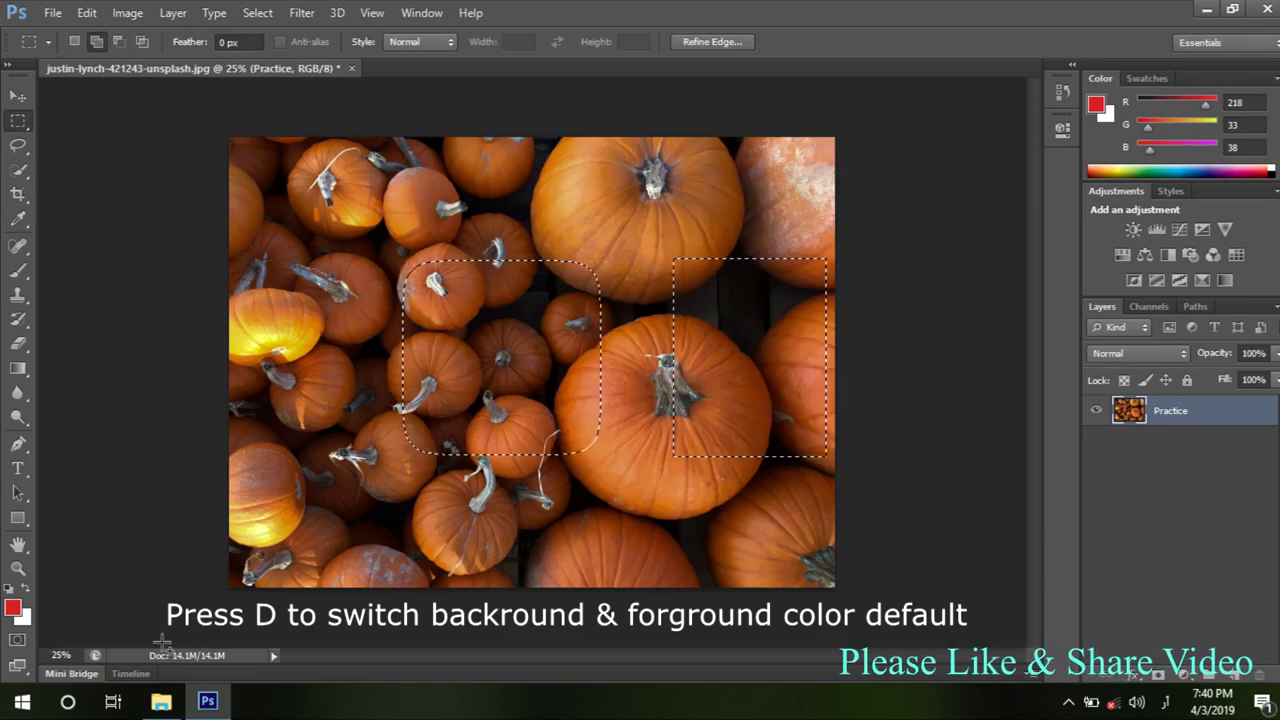
key("d")
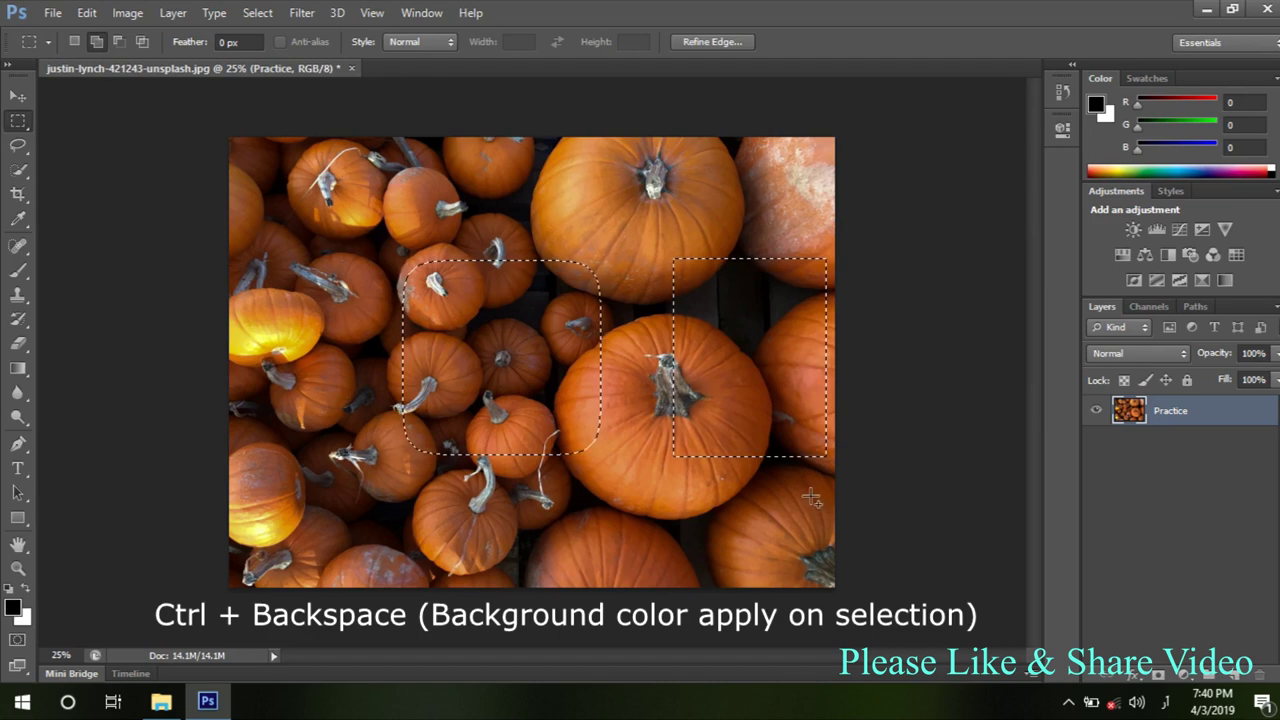
key("ctrl+BackSpace")
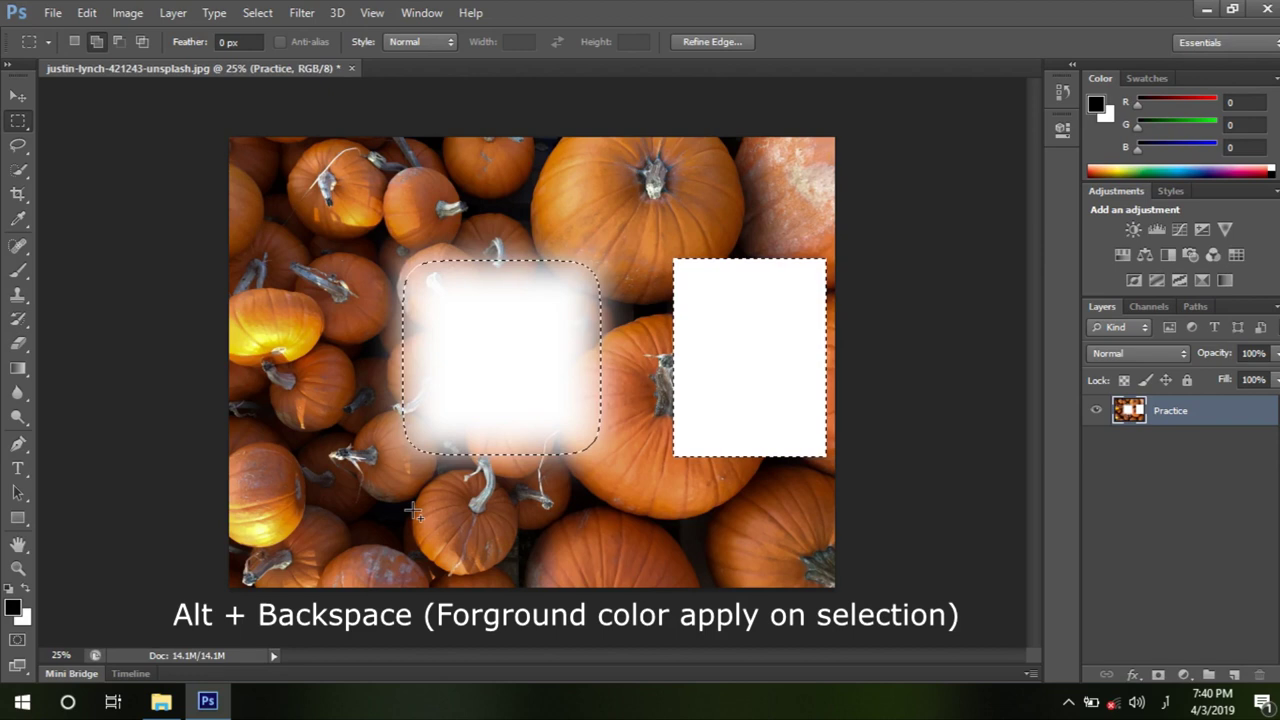
key("alt+BackSpace")
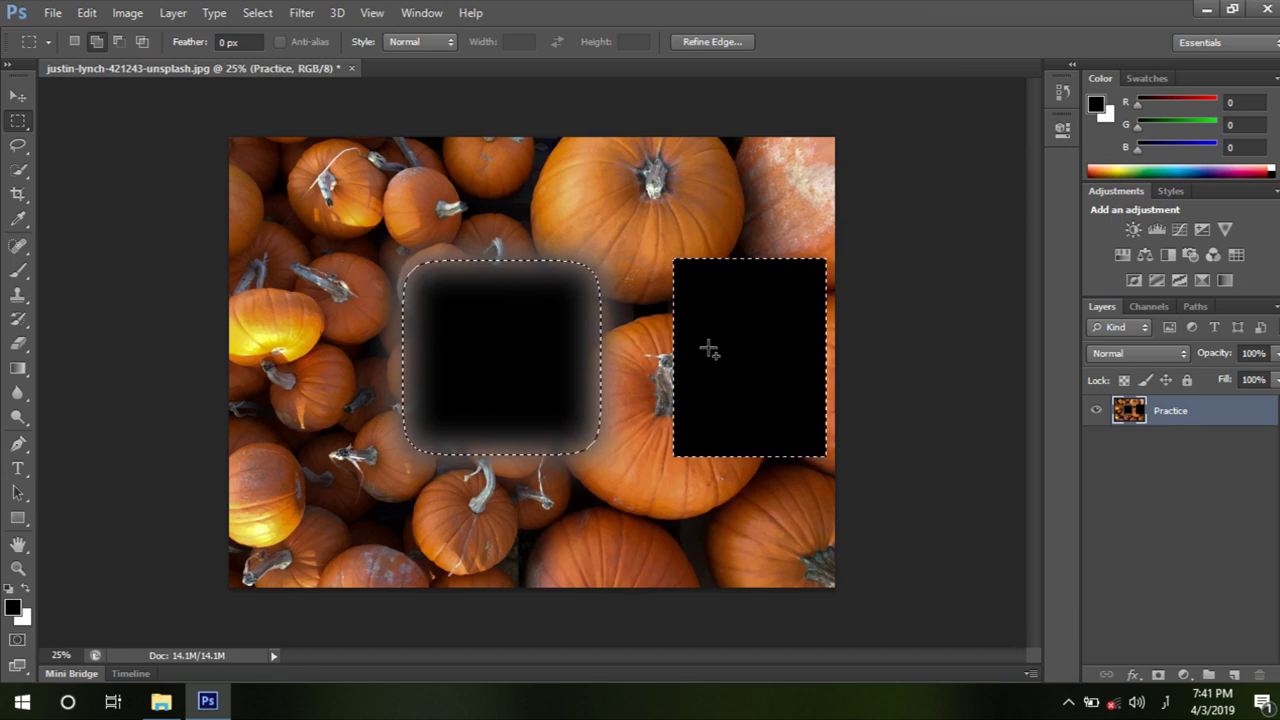
Alternate repeated black and white fills in both selections to compare the feathered edge.
key("alt+BackSpace")
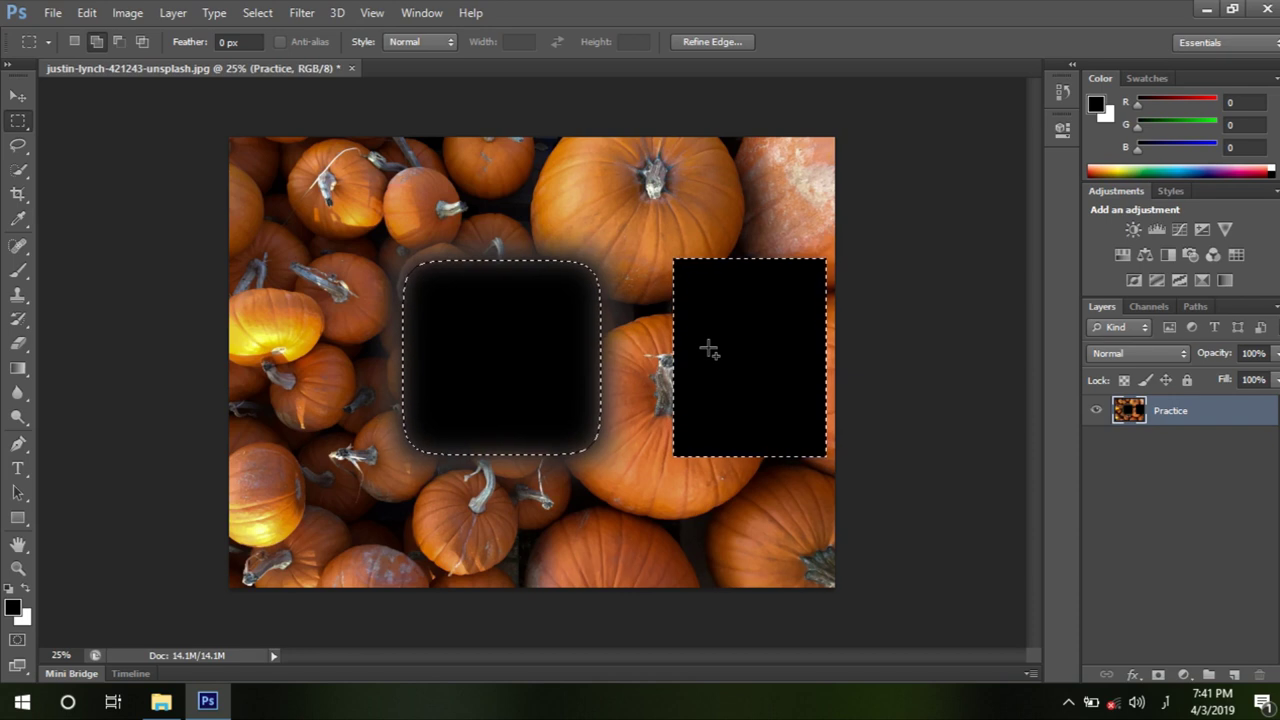
key("ctrl+BackSpace")
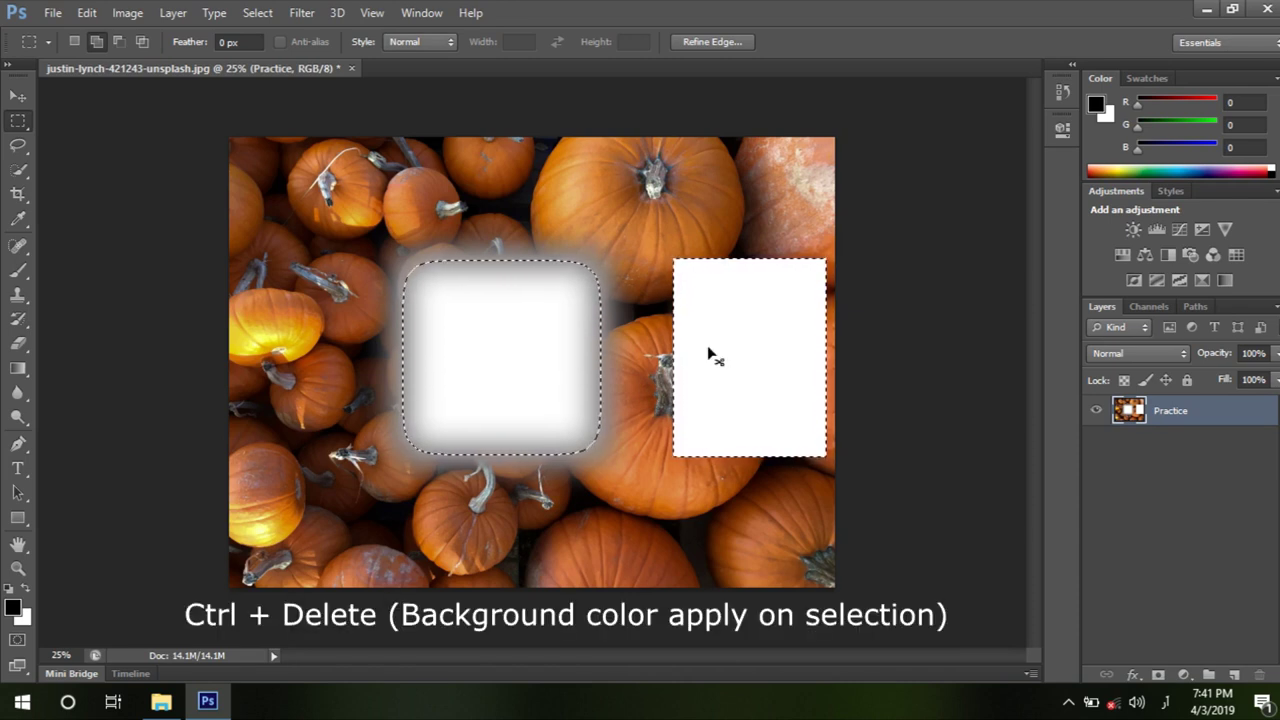
key("ctrl+Delete")
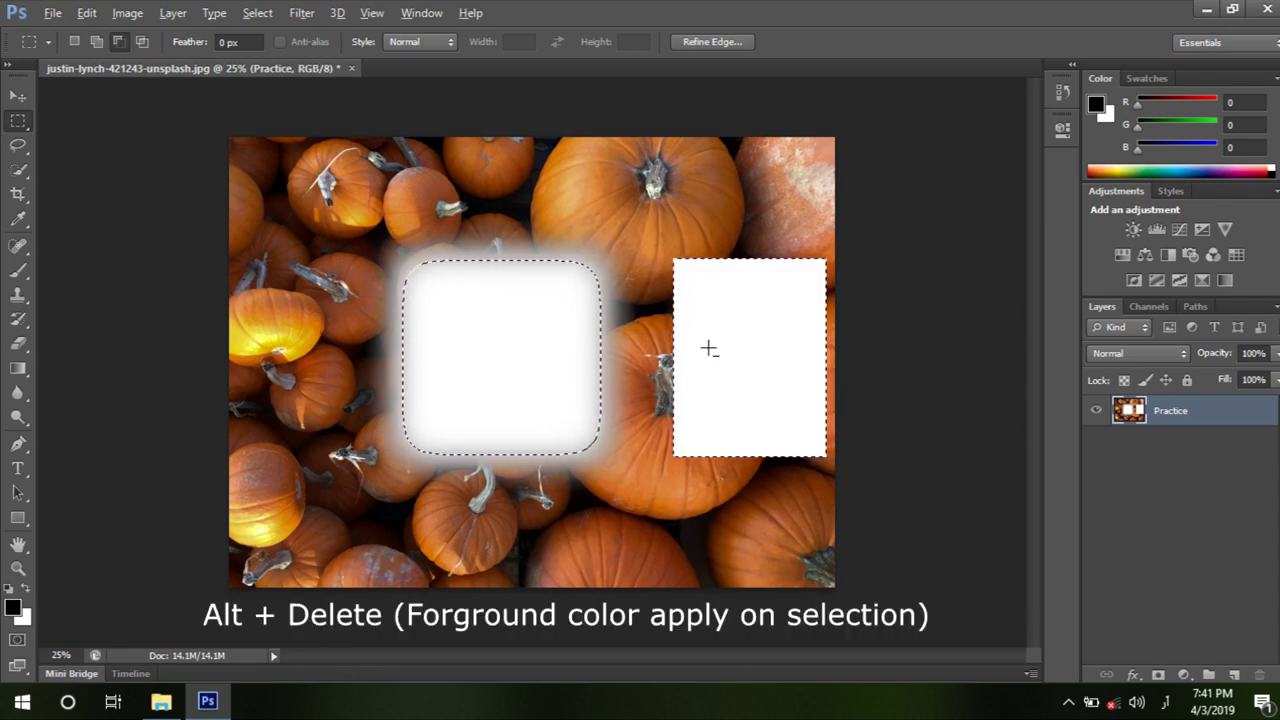
key("alt+Delete")
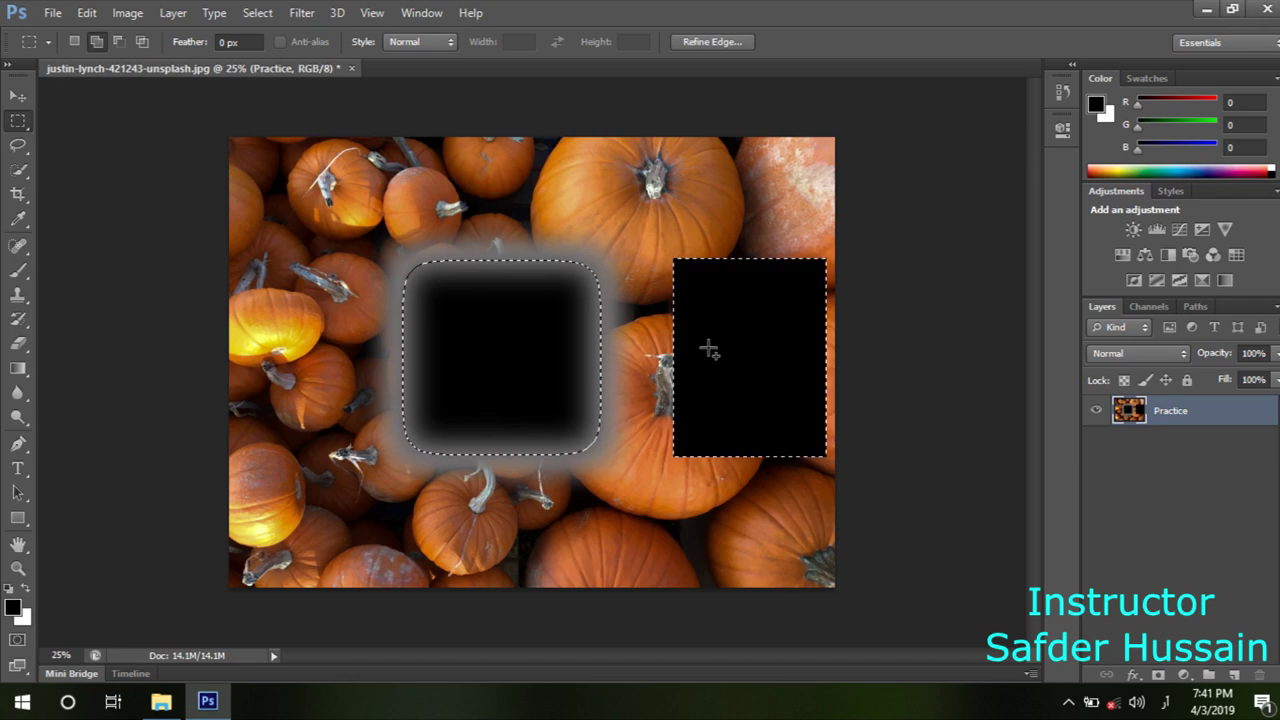
key("alt+Delete")
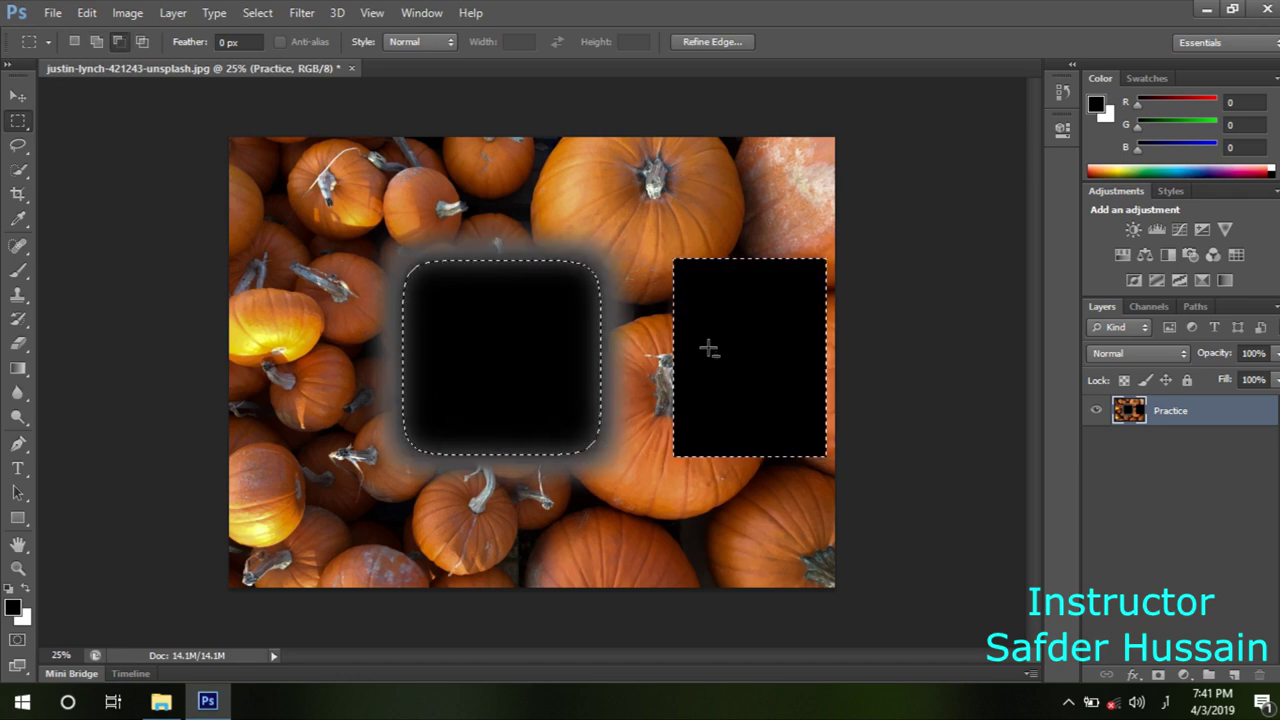
key("alt+Delete")
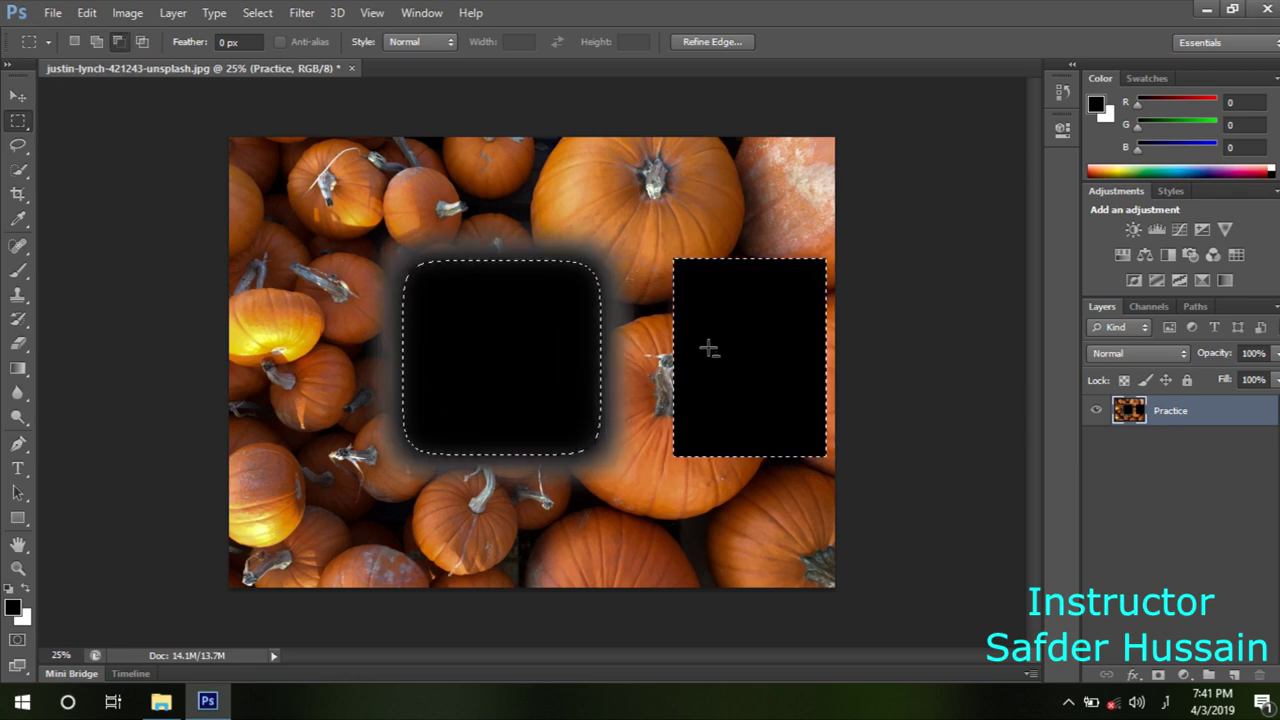
key("shift")
key("ctrl+Delete")
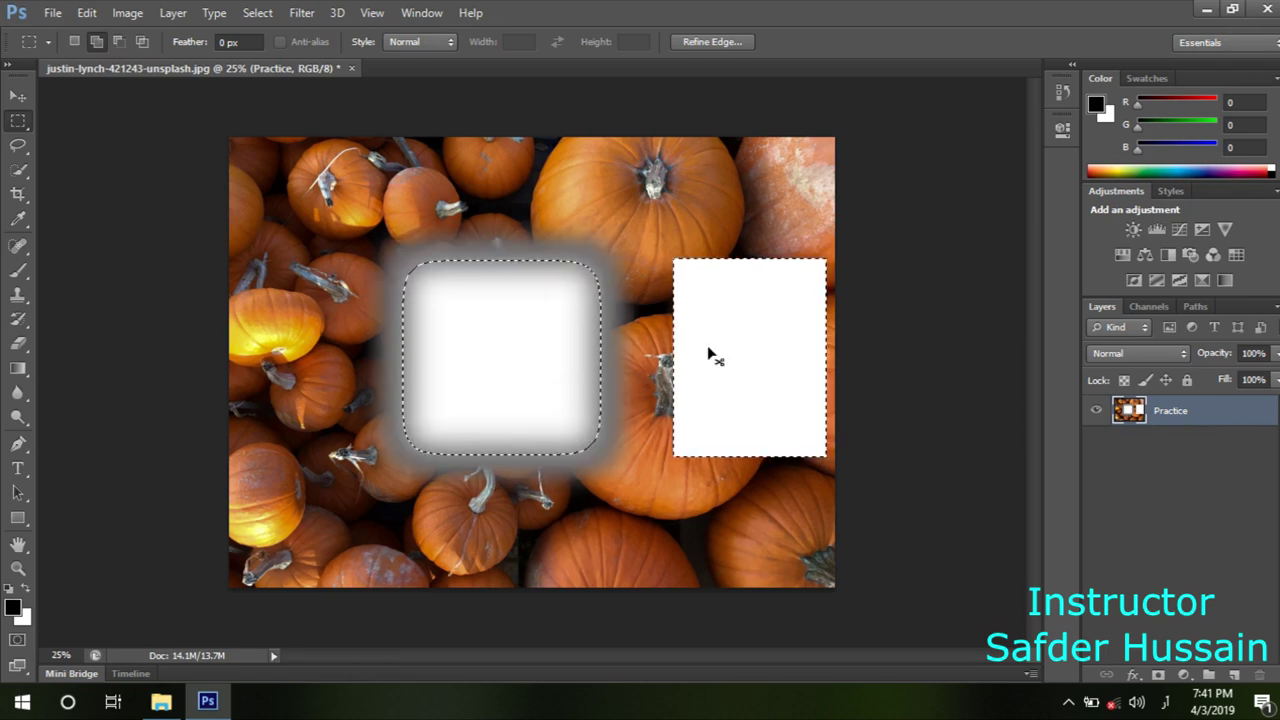
key("ctrl+Delete")
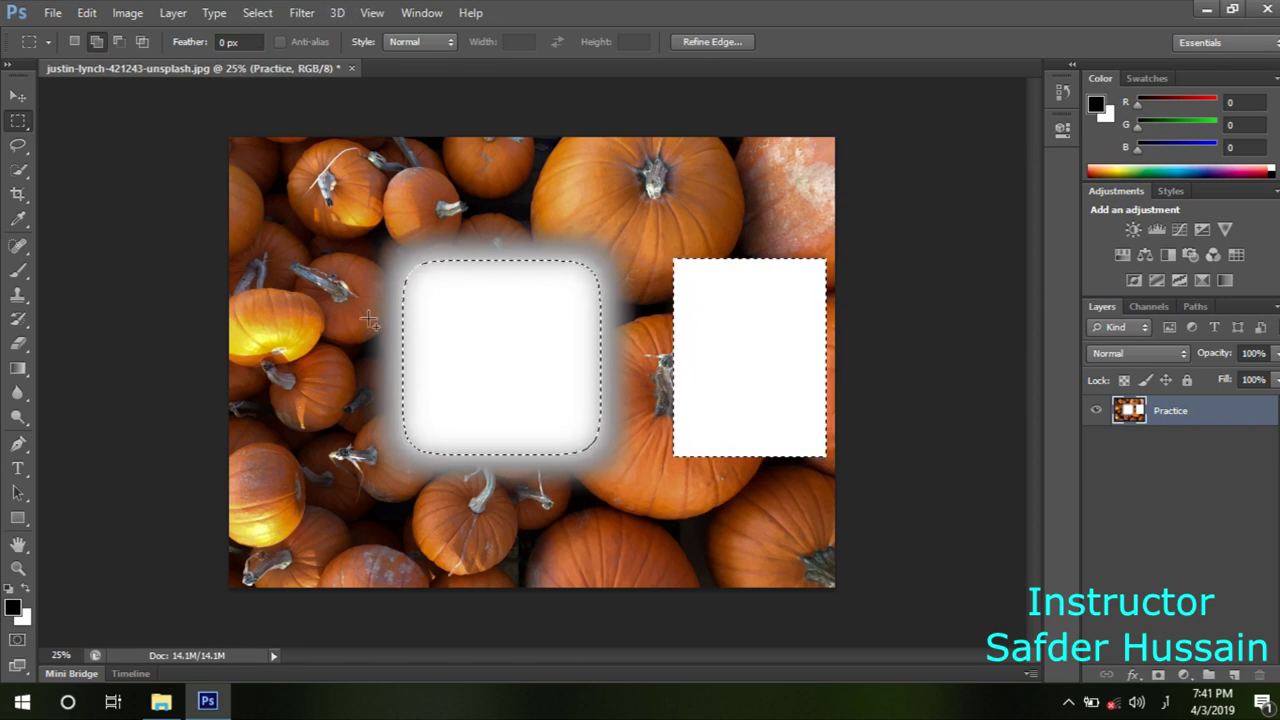
Deselect, then step backward with Ctrl+Alt+Z until the fills are removed.
key("ctrl+d")
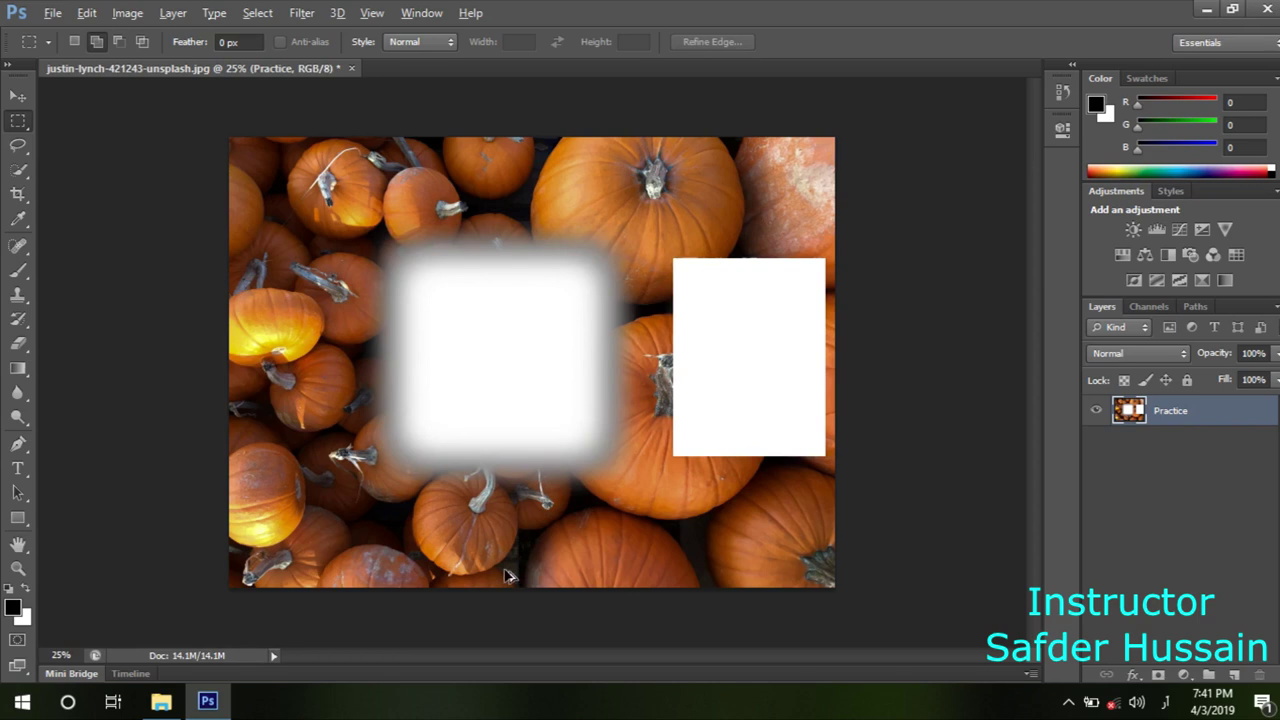
key("ctrl+z")
key("alt+Delete")
key("ctrl+z")
key("ctrl+z")
key("ctrl+z")
key("ctrl+alt+z")
key("ctrl+alt+z")
left_click(14, 96)
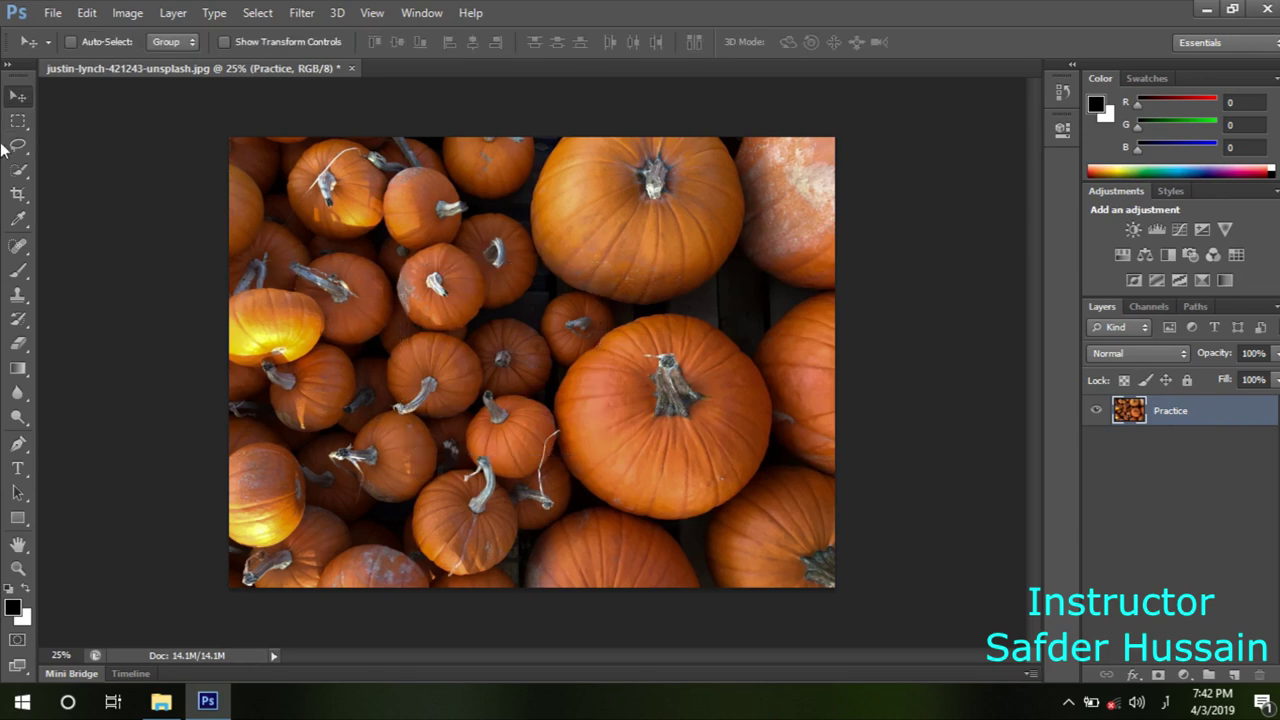
Set the marquee feather to 50 px and draw three soft selections around the pumpkins.
left_click(18, 121)
double_click(227, 42)
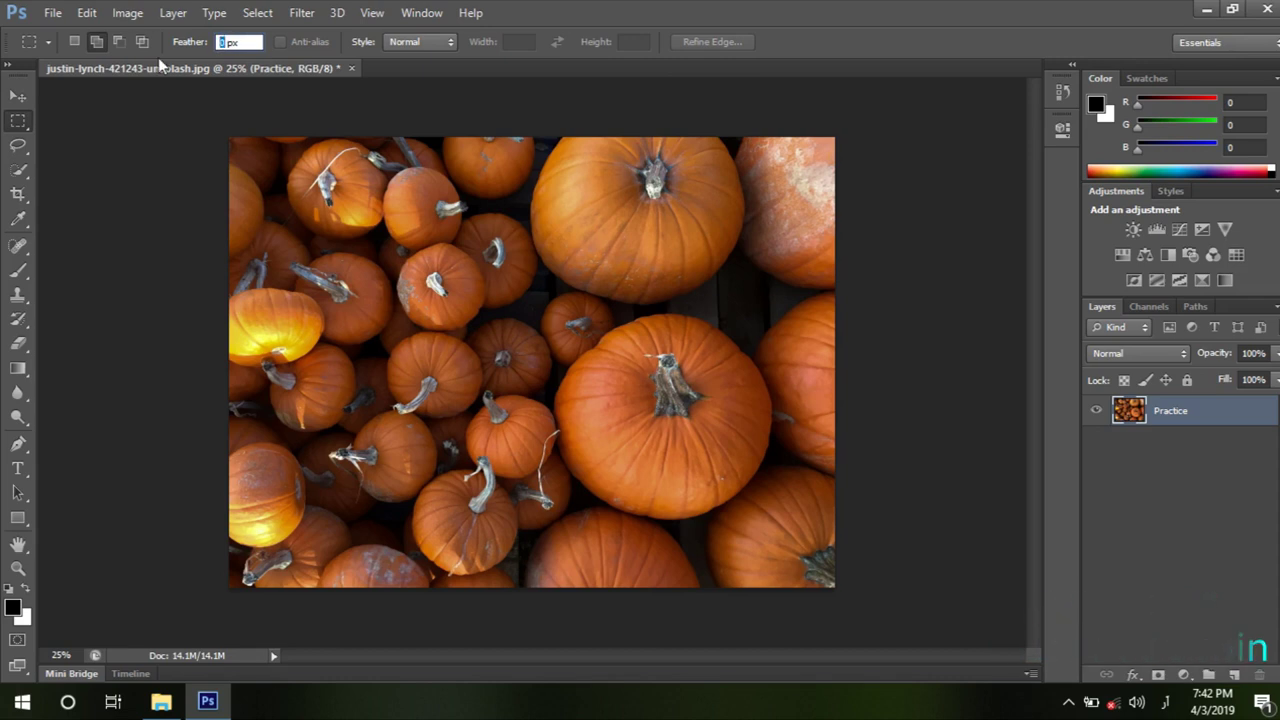
type("50")
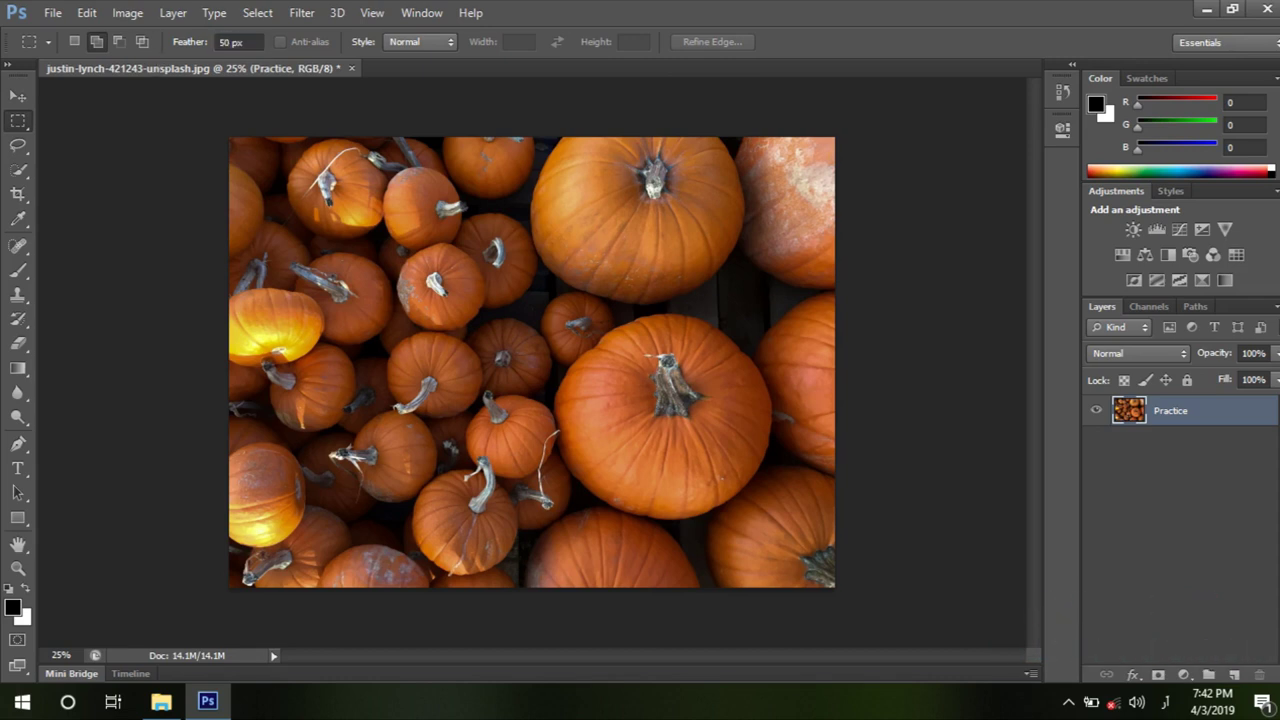
left_click_drag(530, 208, 613, 315)
left_click_drag(605, 392, 711, 518)
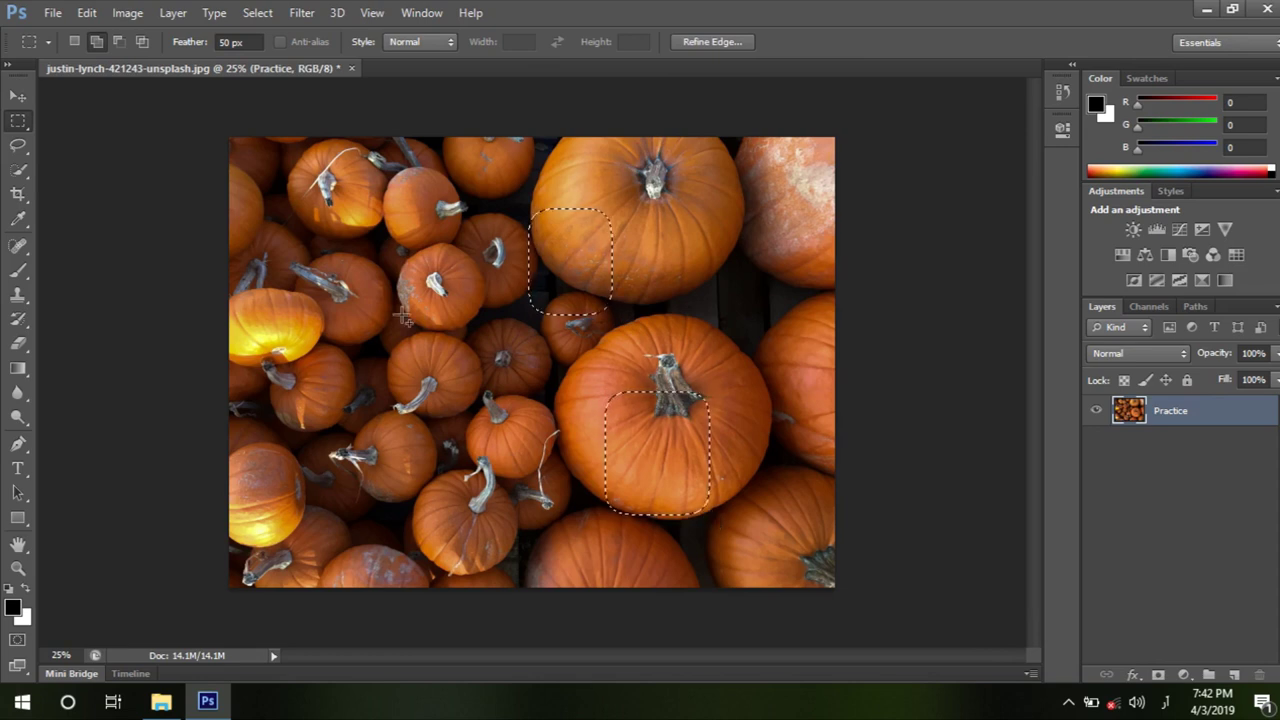
left_click_drag(420, 272, 488, 352)
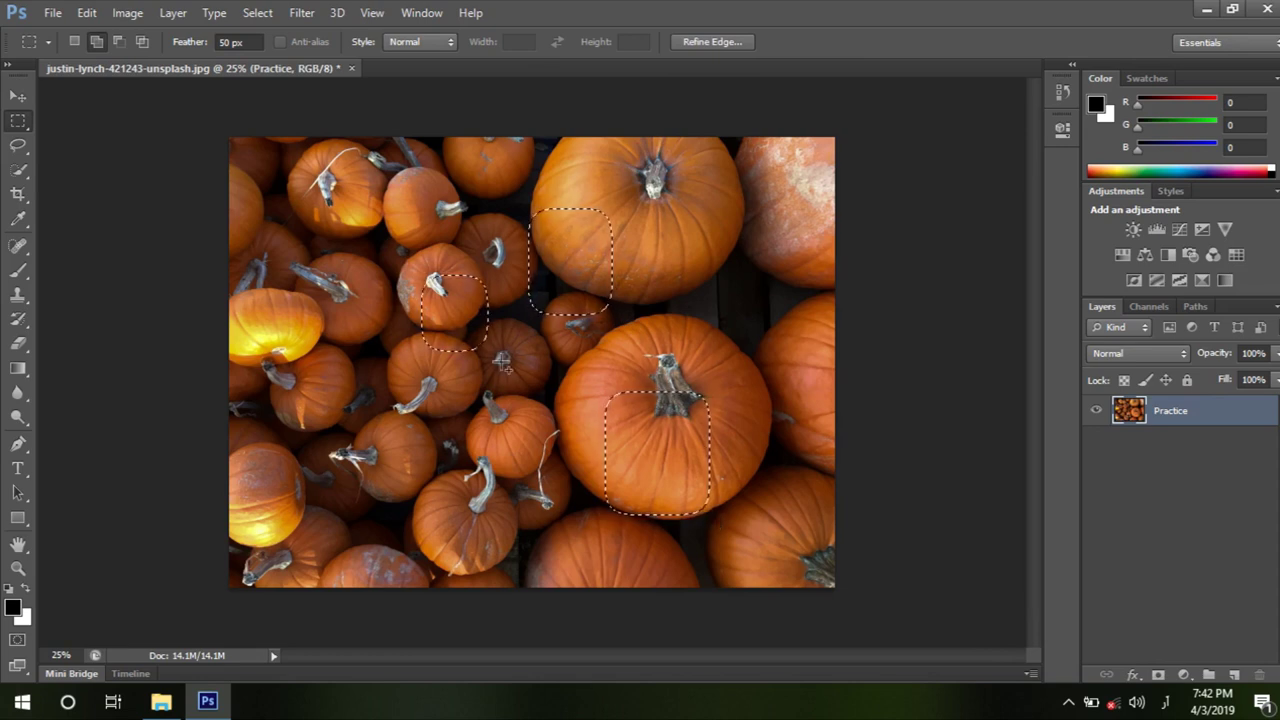
Clear the selections, switch to the Move tool, and show the marquee shape options.
left_click(501, 362)
left_click(18, 95)
right_click(20, 121)
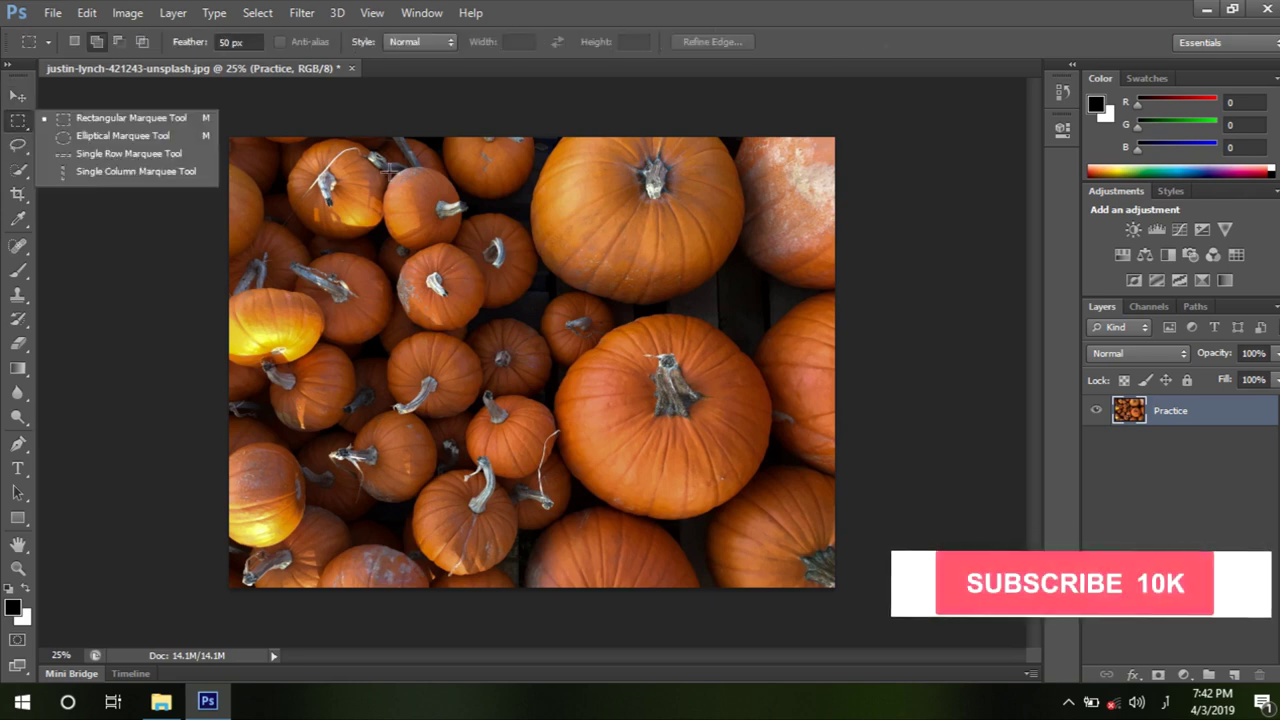
Reset the marquee feather to 0 and draw a sharp rectangle around the big central pumpkin.
left_click(482, 212)
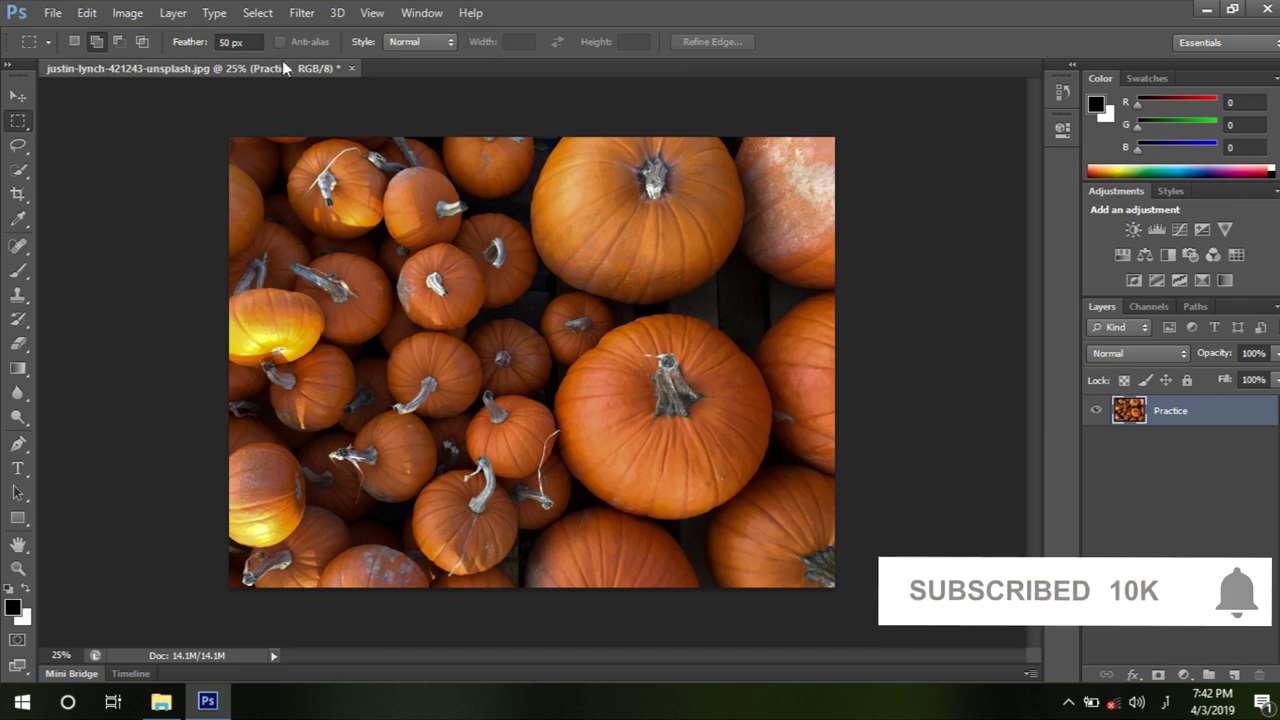
double_click(228, 42)
type("0")
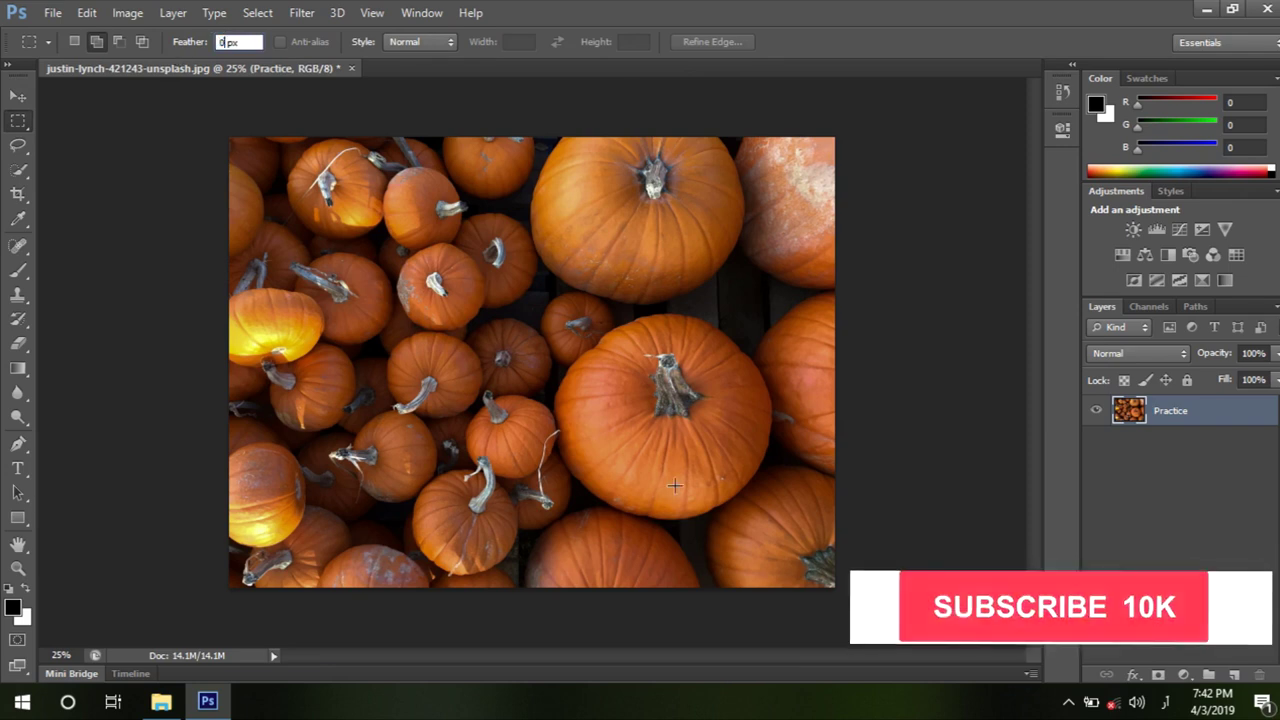
mouse_move(543, 300)
left_mouse_down()
mouse_move(726, 508)
mouse_move(761, 518)
left_mouse_up()
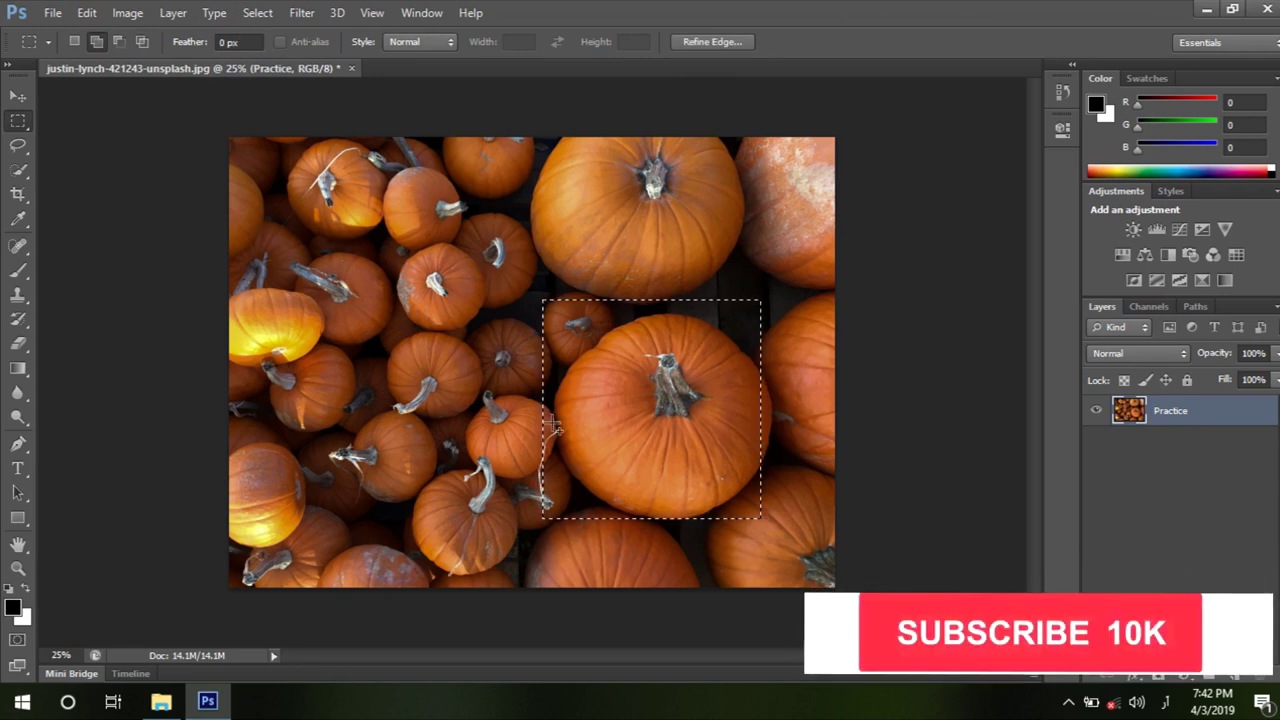
Feather the rectangular selection with a 50-pixel radius.
right_click(636, 364)
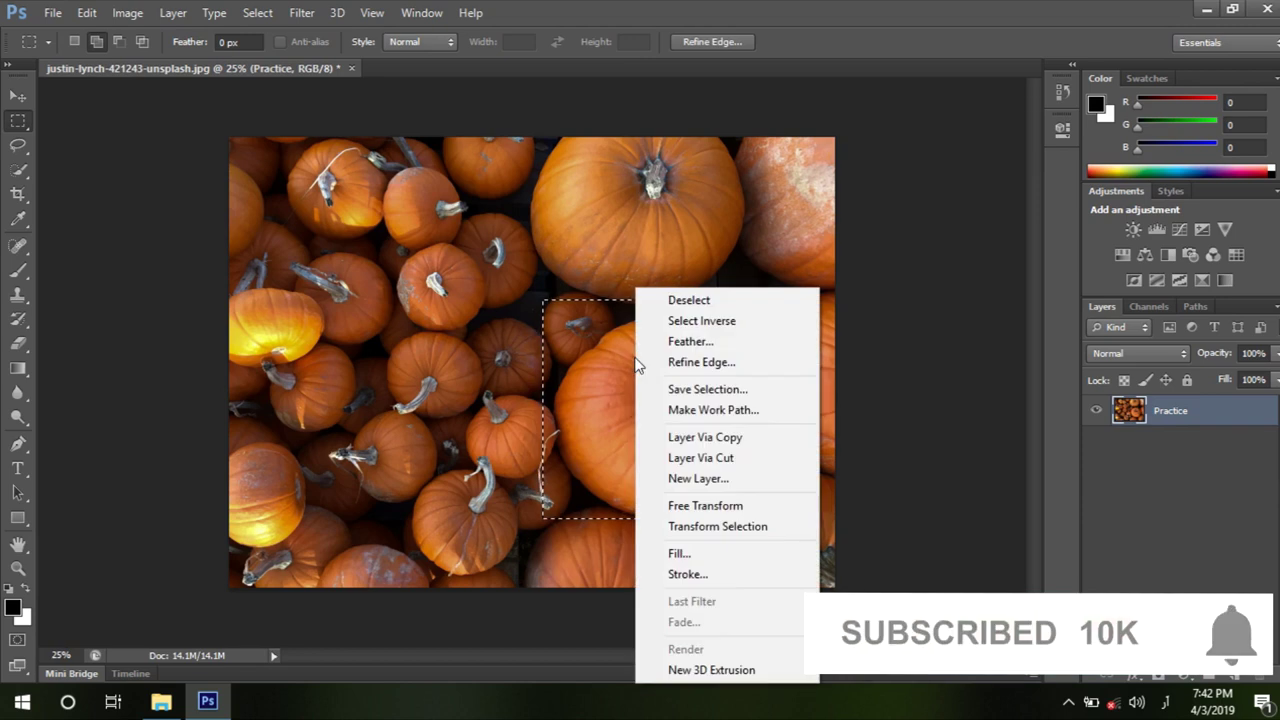
left_click(699, 347)
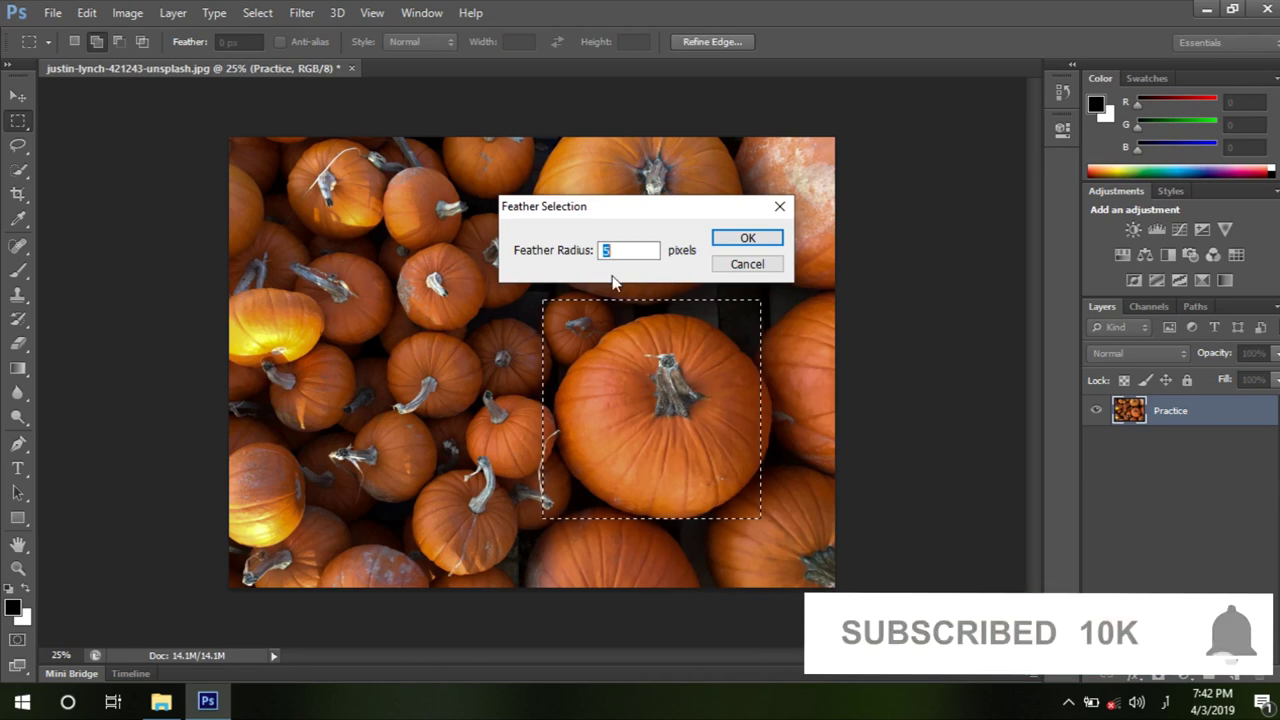
type("50")
key("Return")
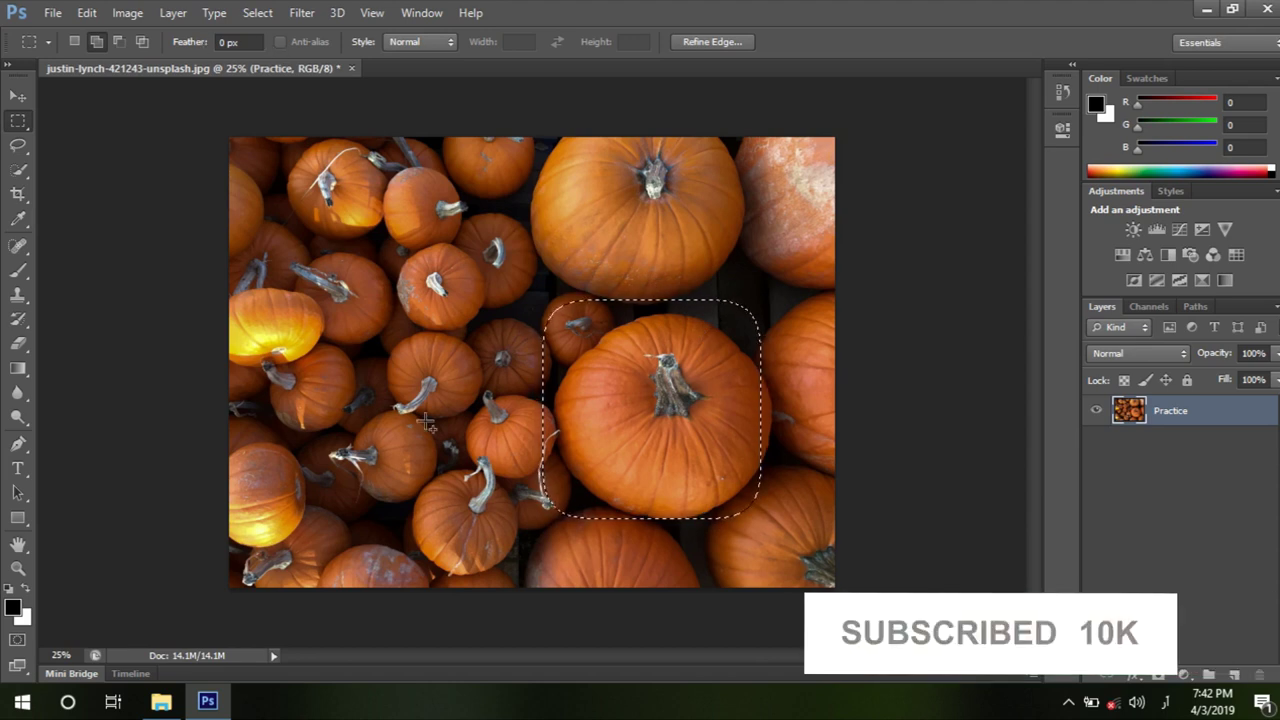
Deselect, then draw and clear a free-proportion Normal-style rectangle over the upper pumpkins.
left_click(344, 314)
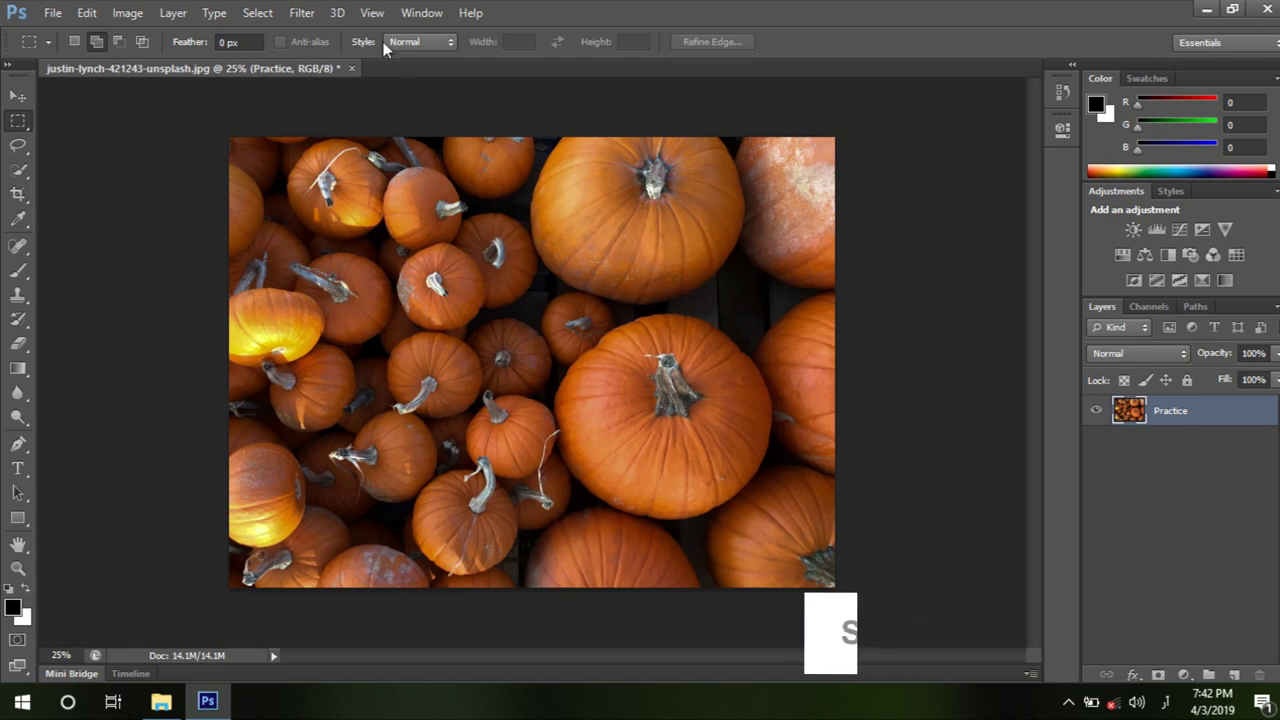
left_click(410, 43)
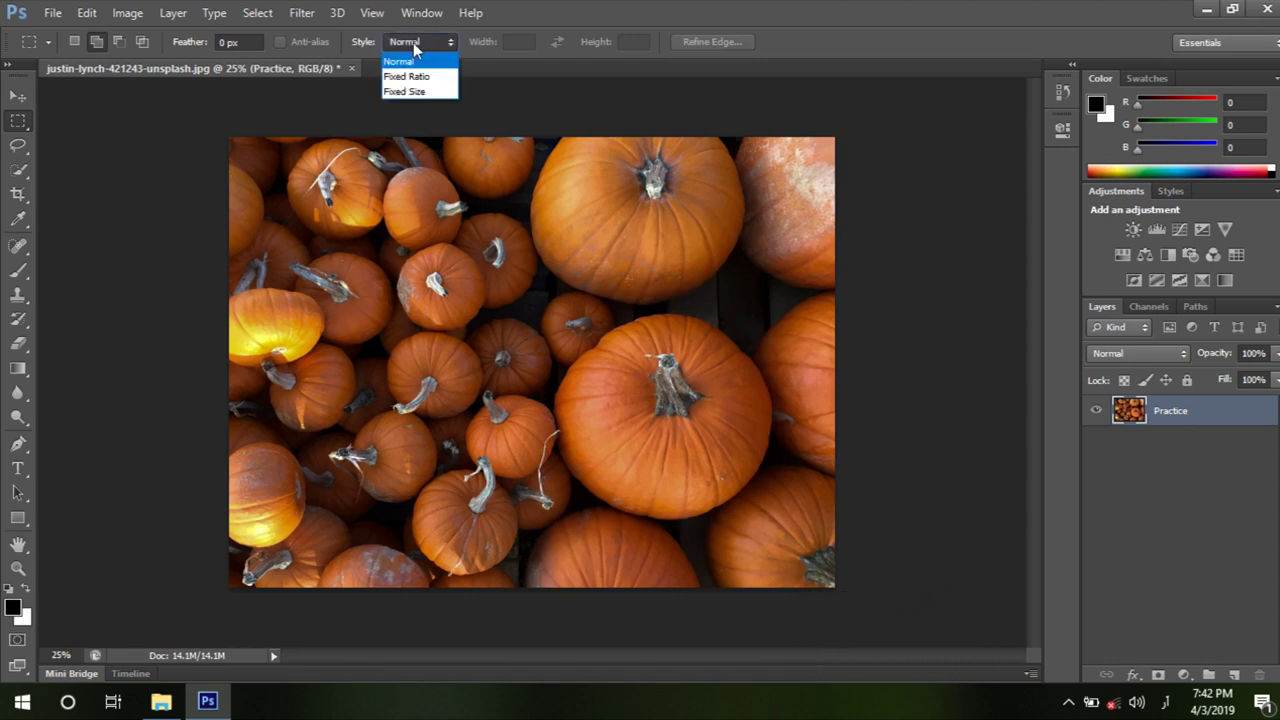
left_click(400, 61)
mouse_move(436, 238)
left_mouse_down()
mouse_move(587, 398)
mouse_move(689, 370)
left_mouse_up()
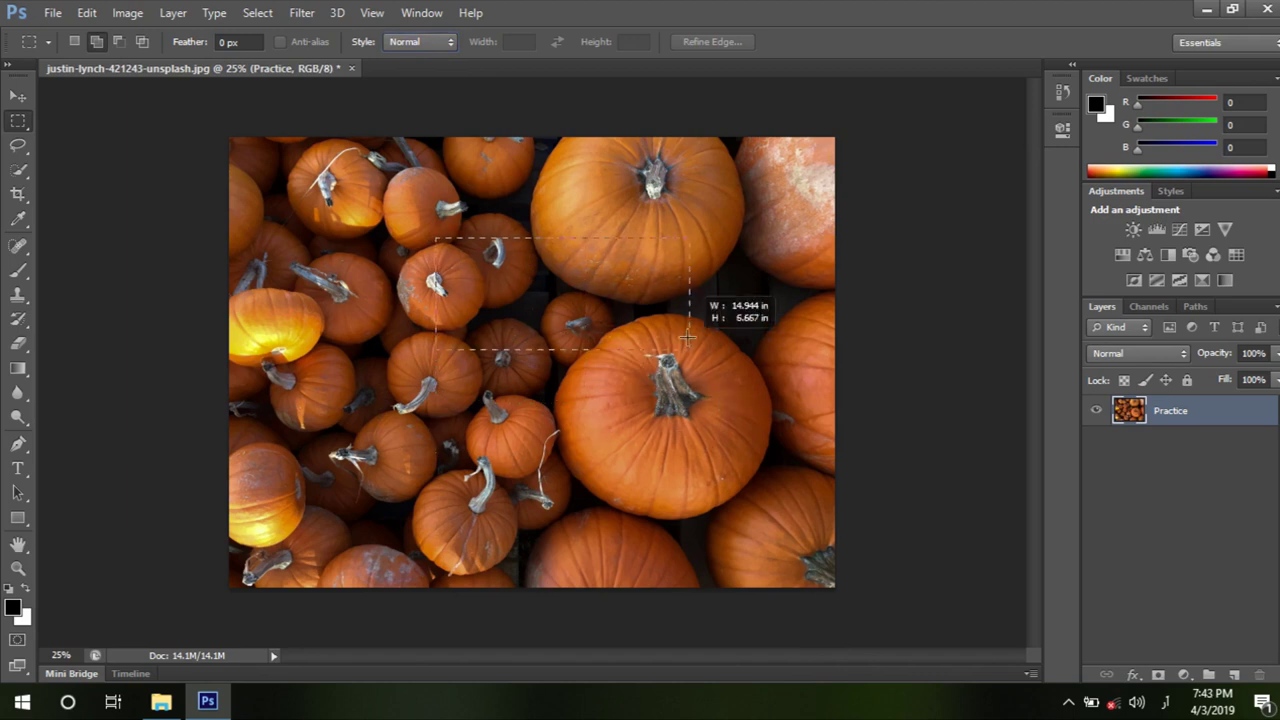
left_click_drag(689, 370, 686, 340)
left_click(680, 343)
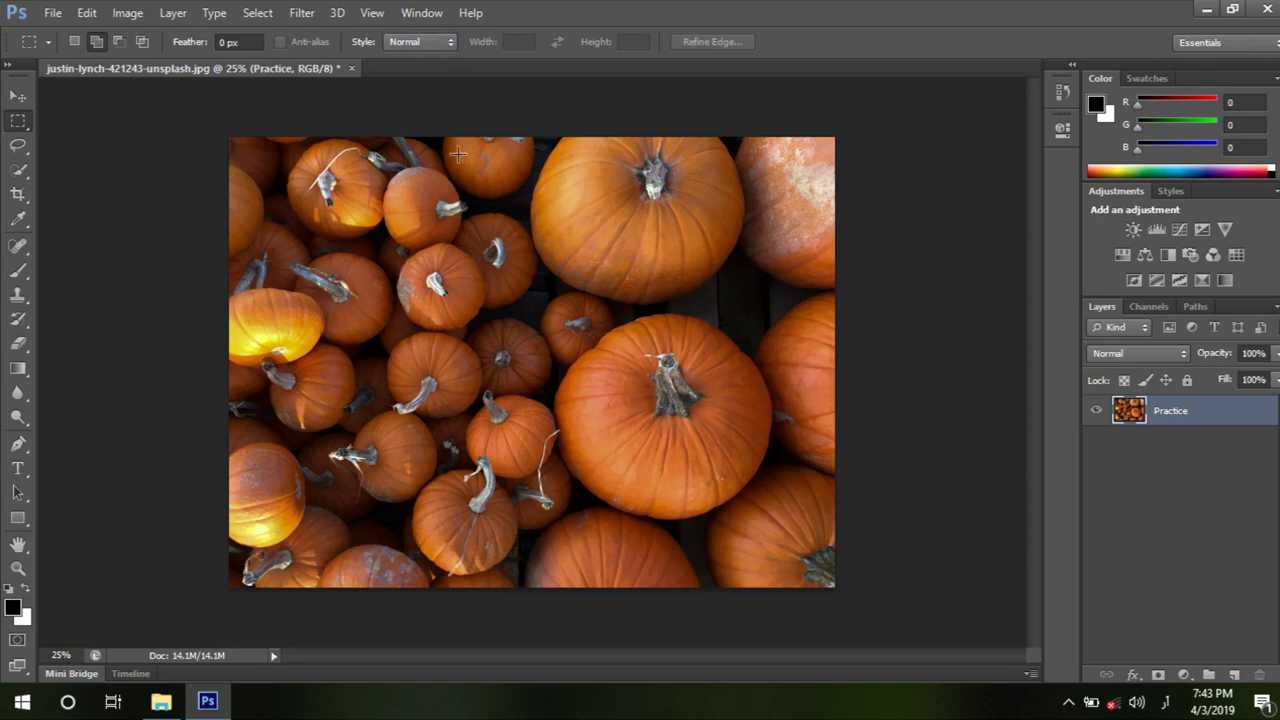
Switch the marquee style to Fixed Ratio and draw a test selection above the big pumpkin.
left_click(419, 42)
left_click(424, 71)
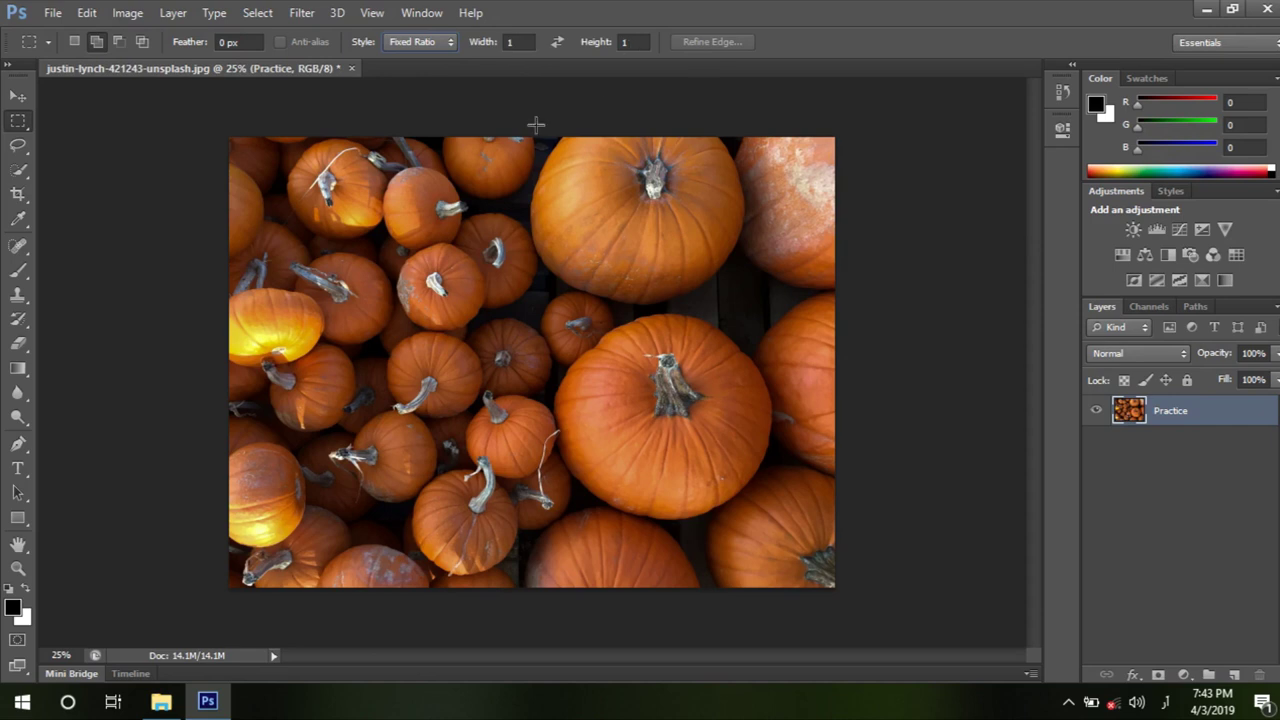
mouse_move(501, 204)
left_mouse_down()
mouse_move(645, 333)
mouse_move(640, 295)
mouse_move(652, 304)
left_mouse_up()
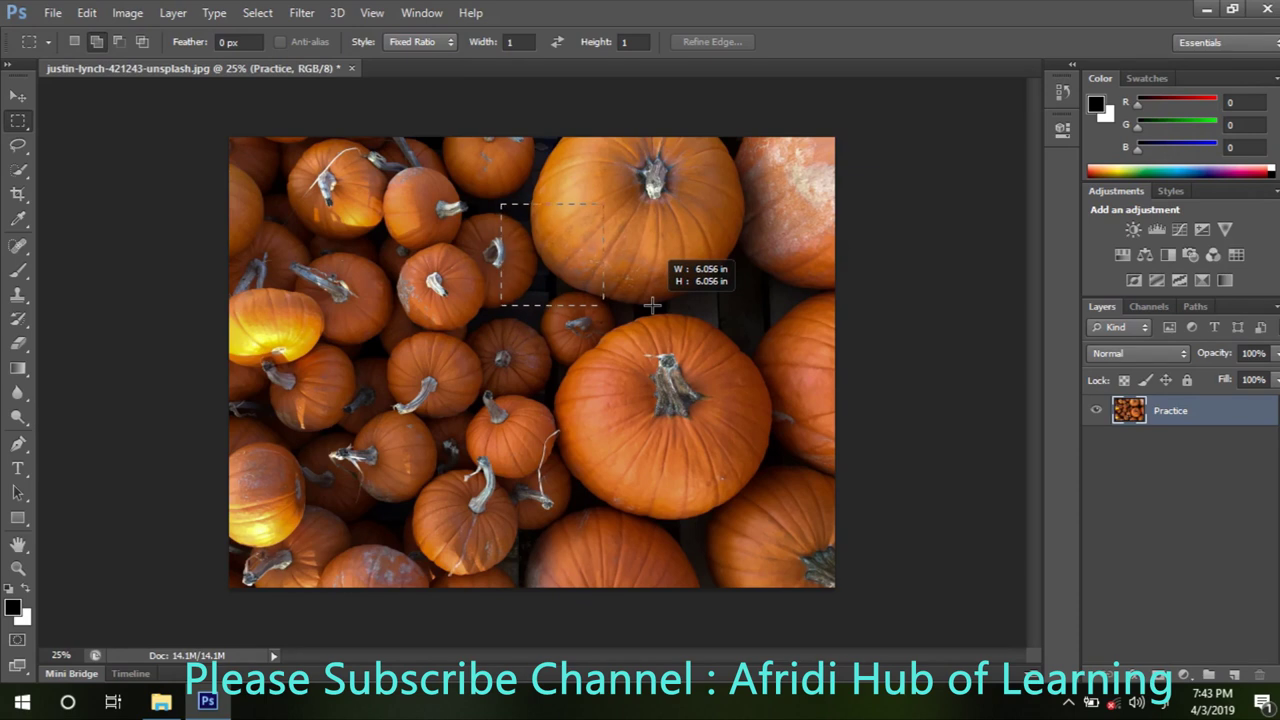
mouse_move(652, 304)
left_mouse_down()
mouse_move(743, 356)
mouse_move(679, 320)
left_mouse_up()
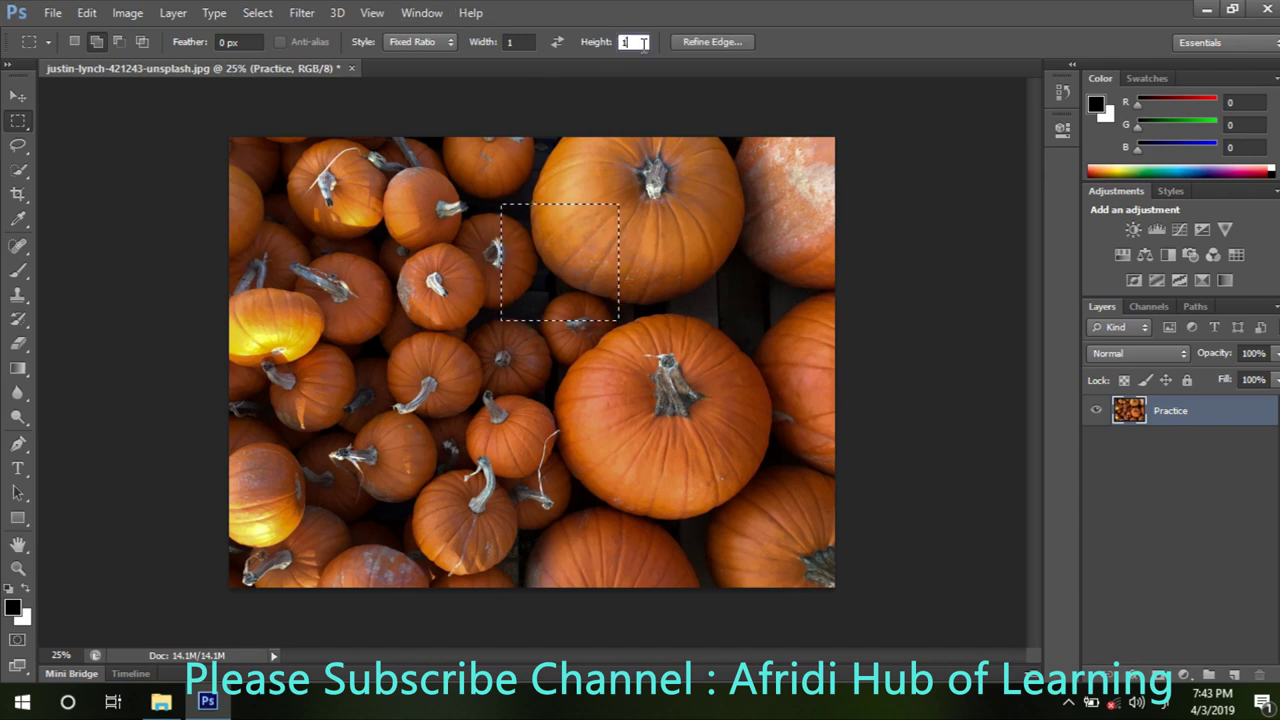
Set the ratio to Height 2 and Width 5, drawing test selections, then deselect.
key("BackSpace")
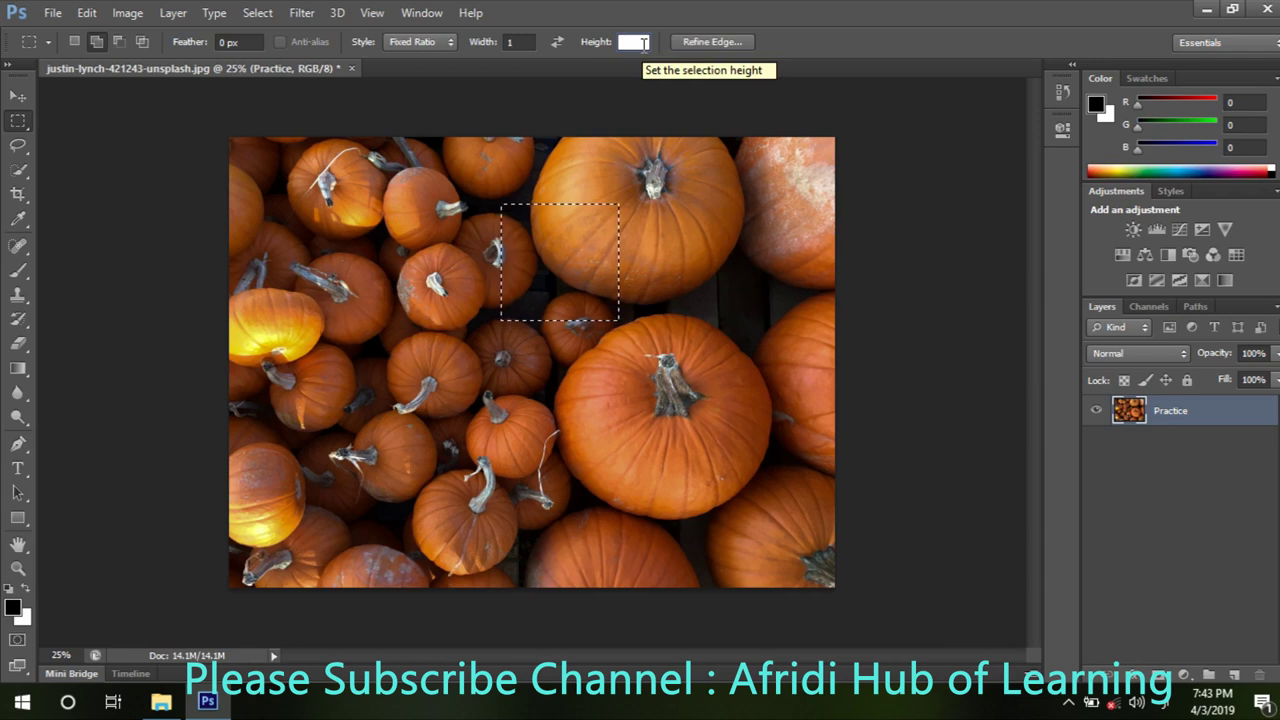
type("2")
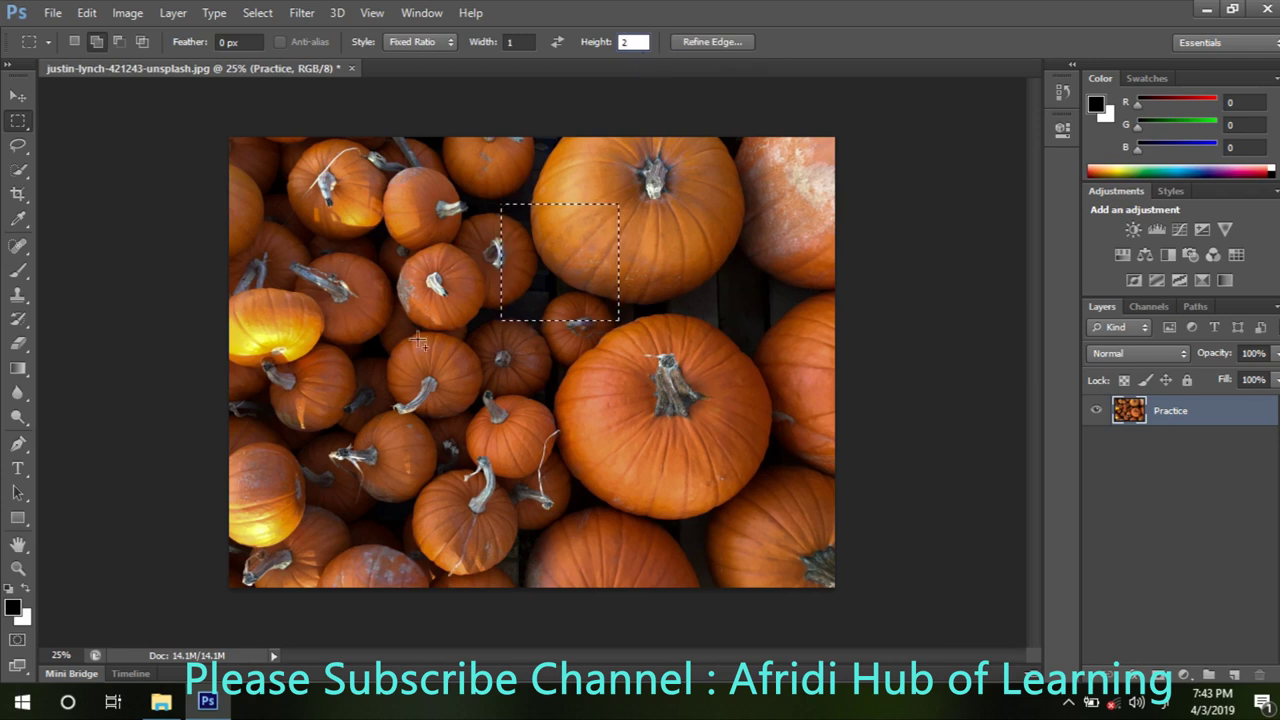
left_click_drag(331, 412, 414, 469)
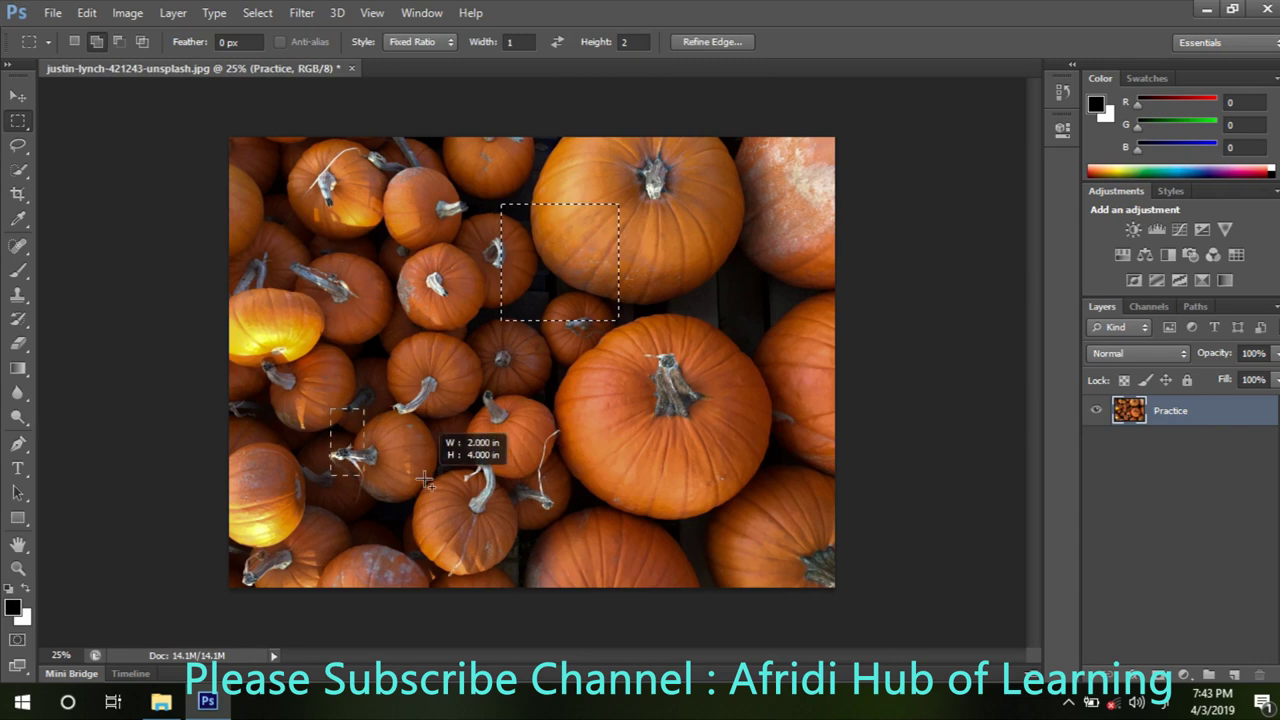
left_click_drag(414, 469, 411, 462)
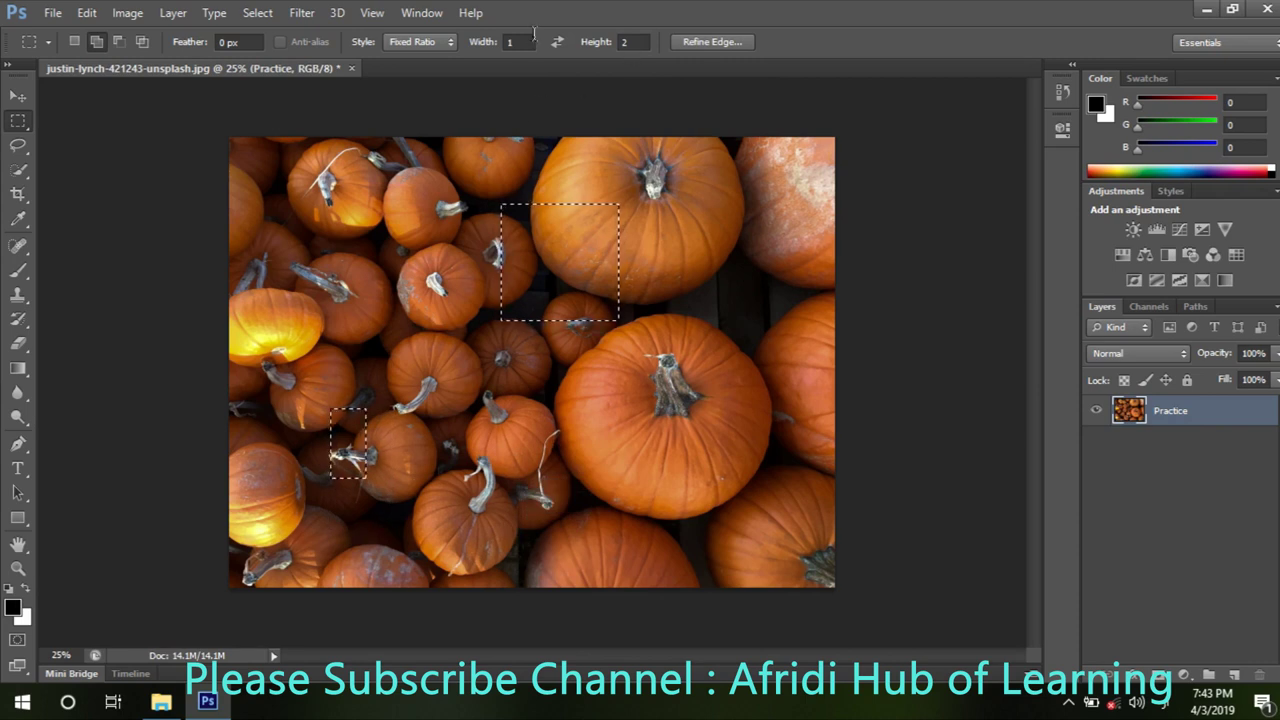
type("5")
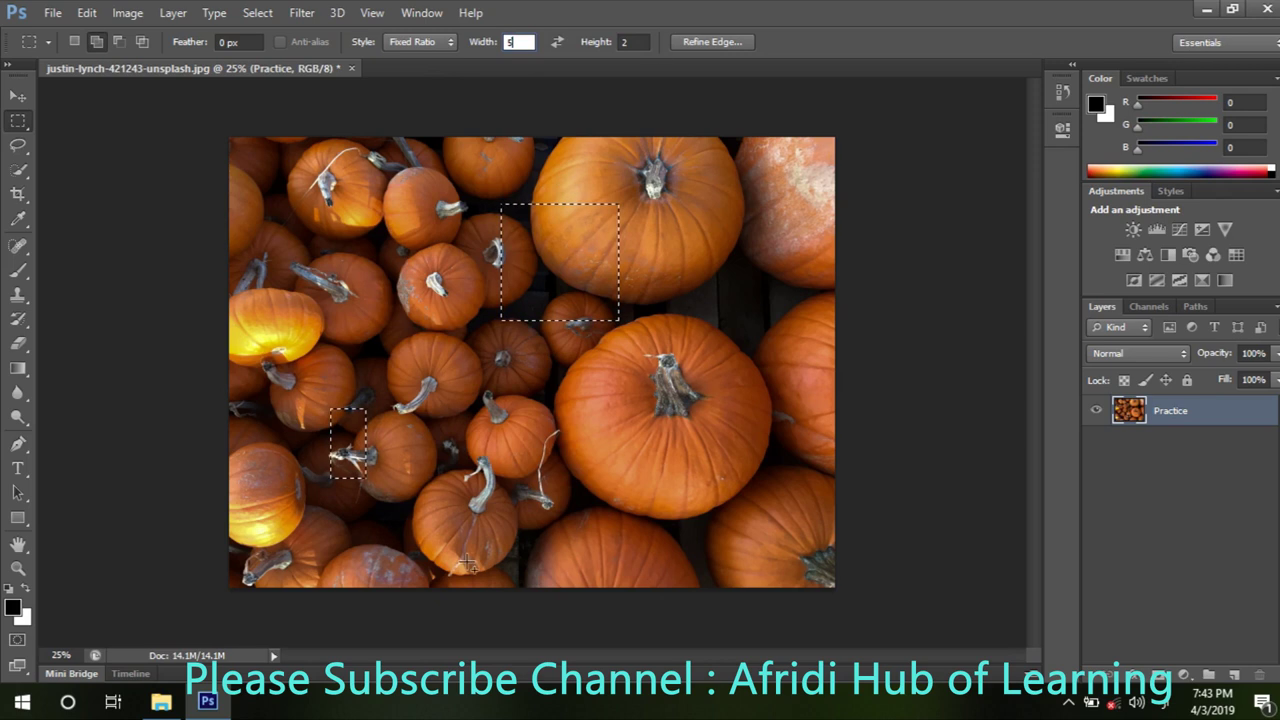
mouse_move(449, 373)
left_mouse_down()
mouse_move(548, 518)
mouse_move(542, 508)
left_mouse_up()
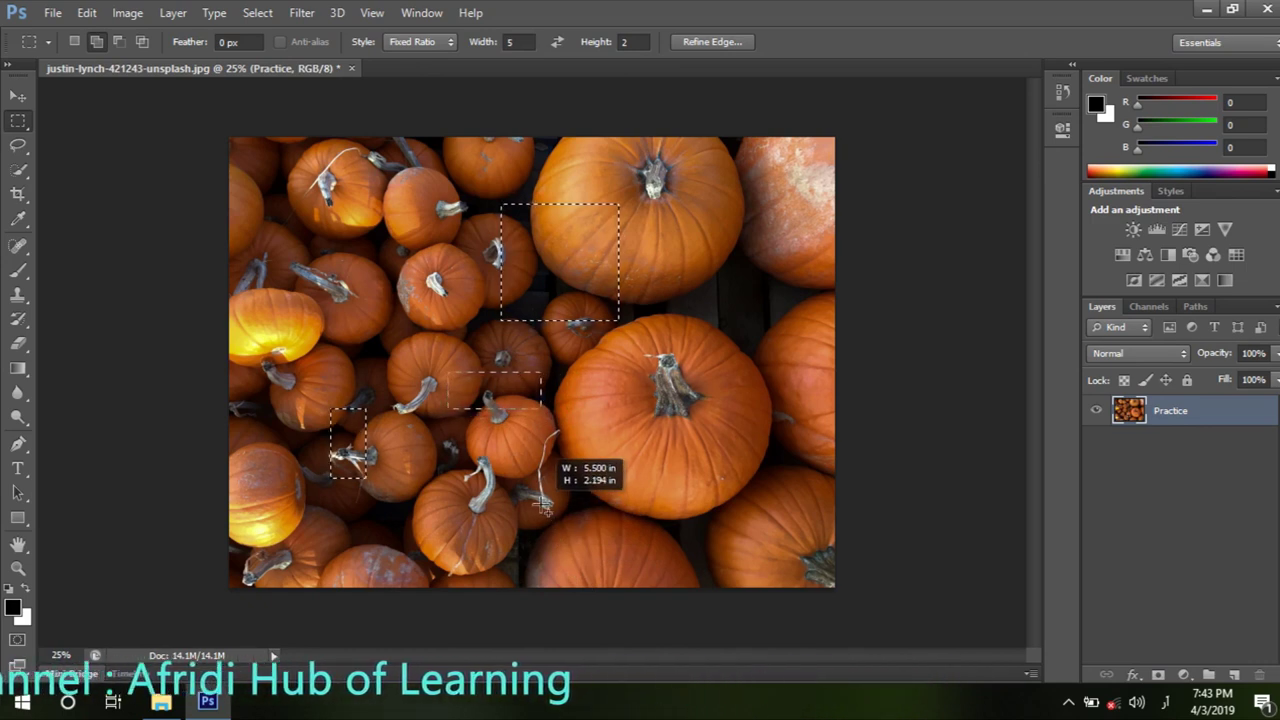
left_click_drag(542, 508, 542, 508)
left_click(542, 515)
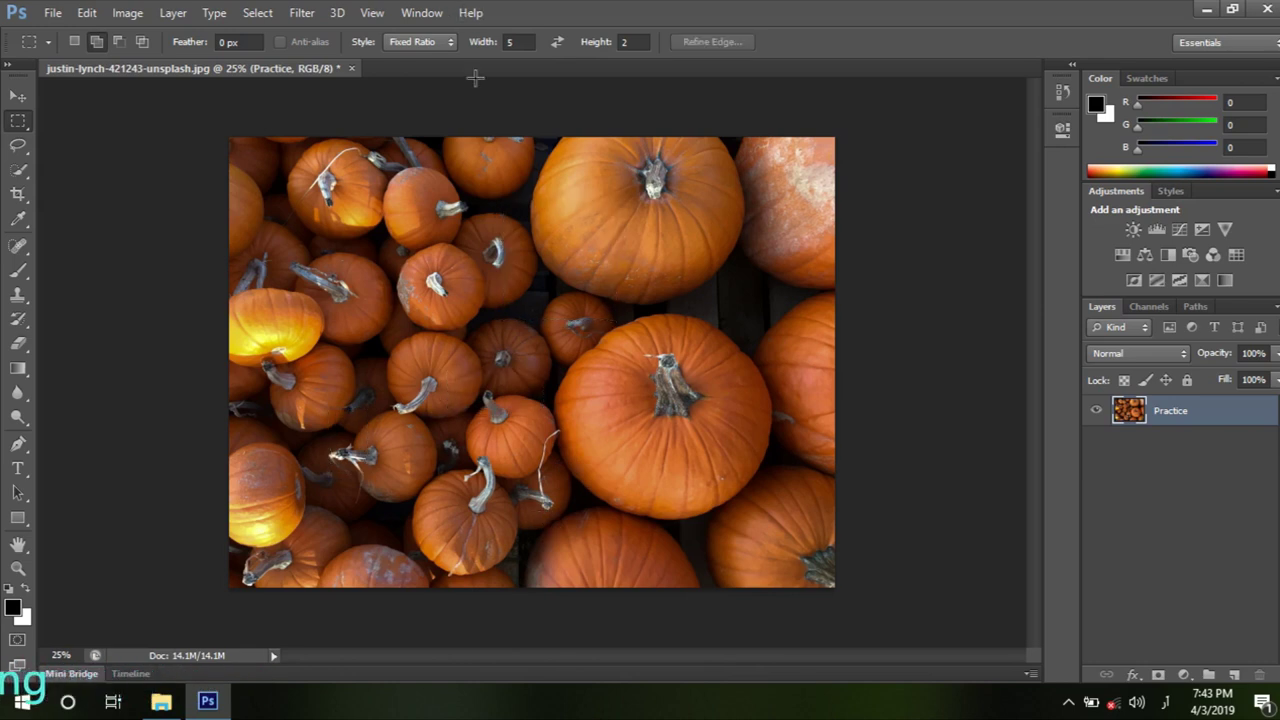
Use a Fixed Size 100 px marquee style and place four 100 px square selections.
left_click(430, 44)
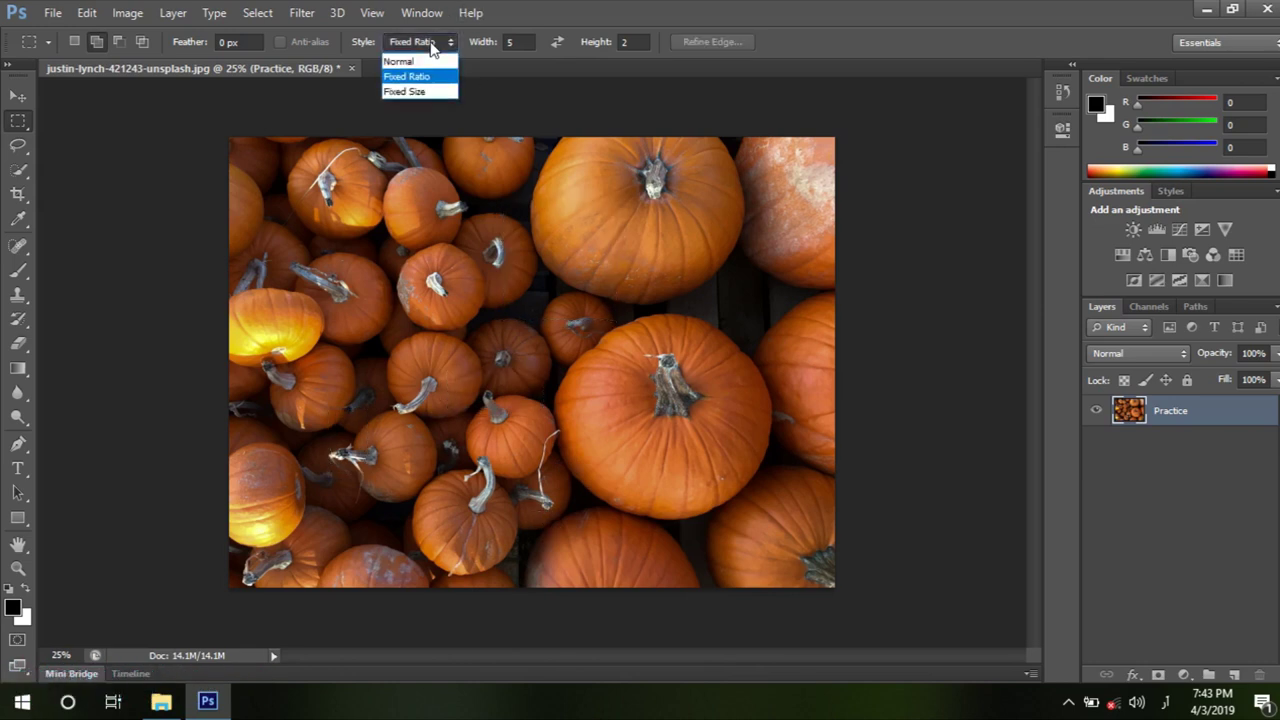
left_click(422, 92)
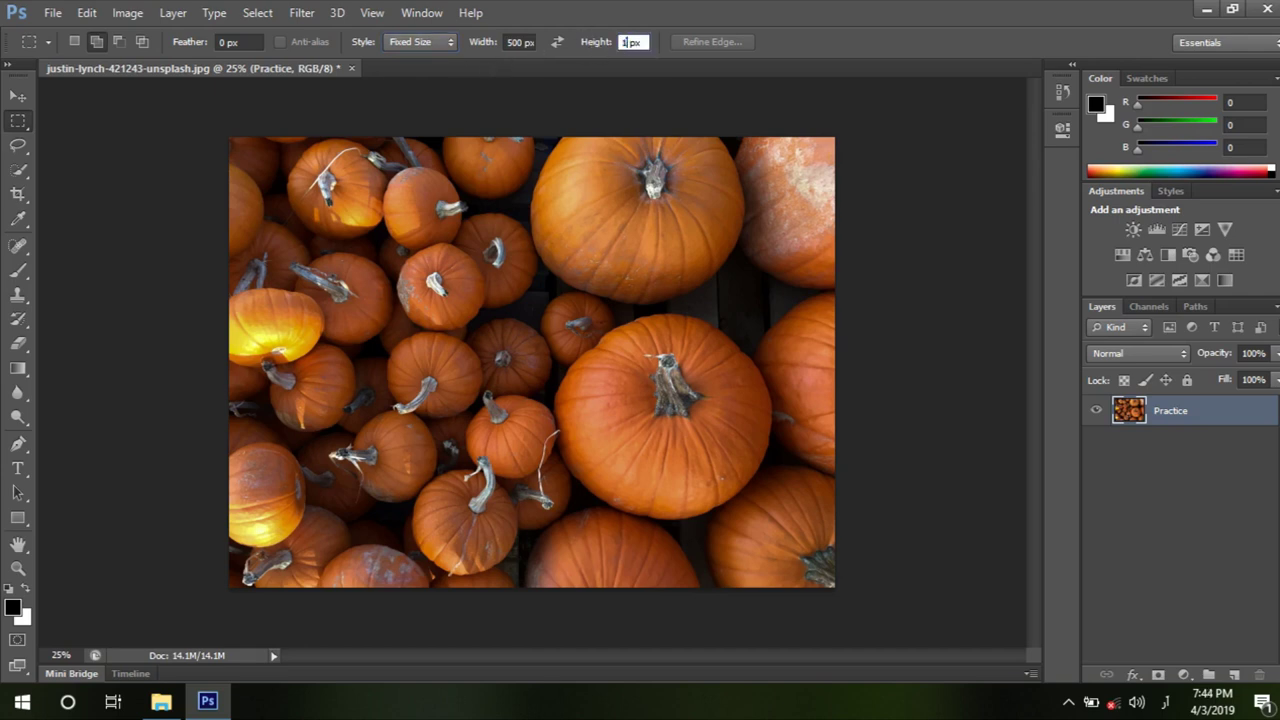
left_click(518, 42)
type("100")
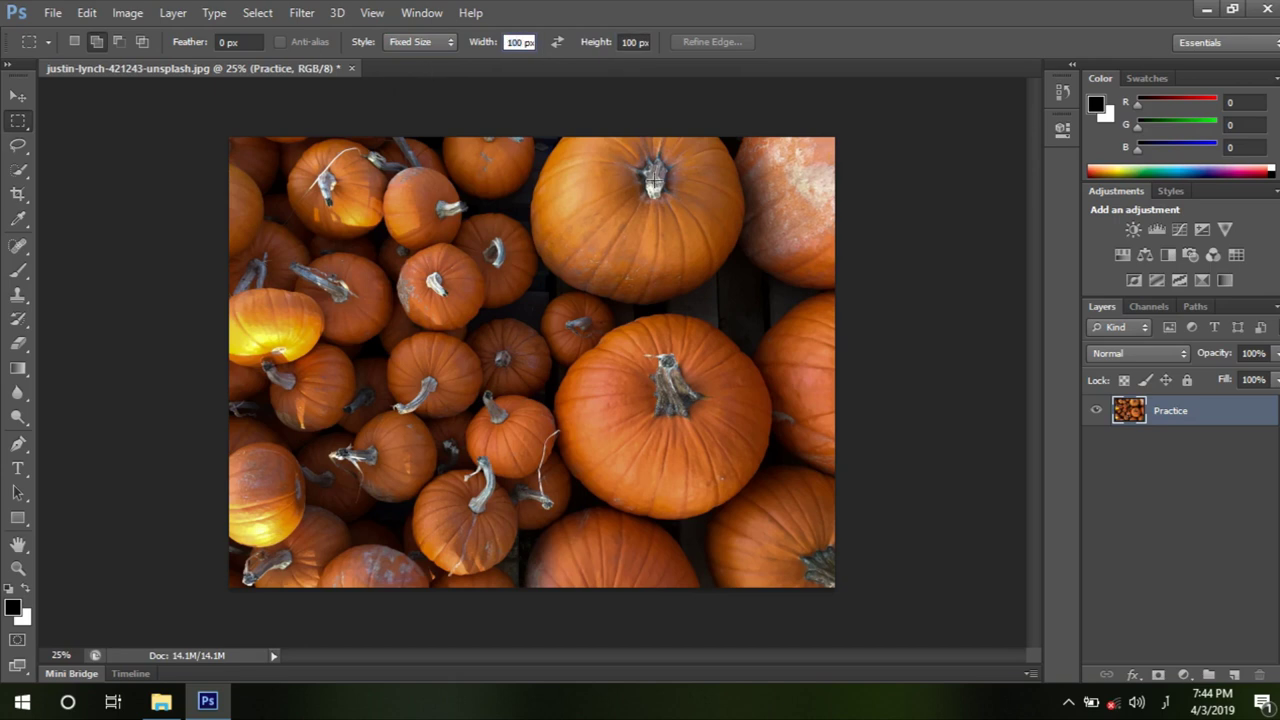
left_click(597, 228)
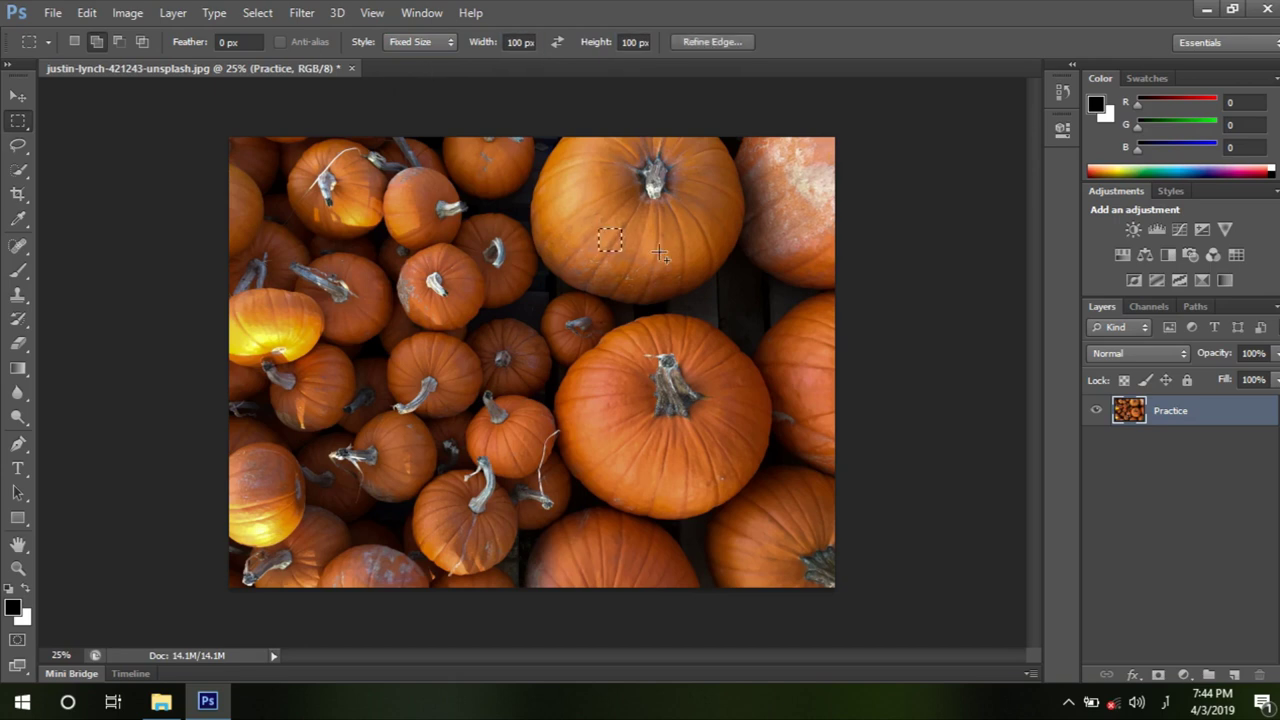
left_click(657, 281)
left_click(532, 277)
left_click(702, 408)
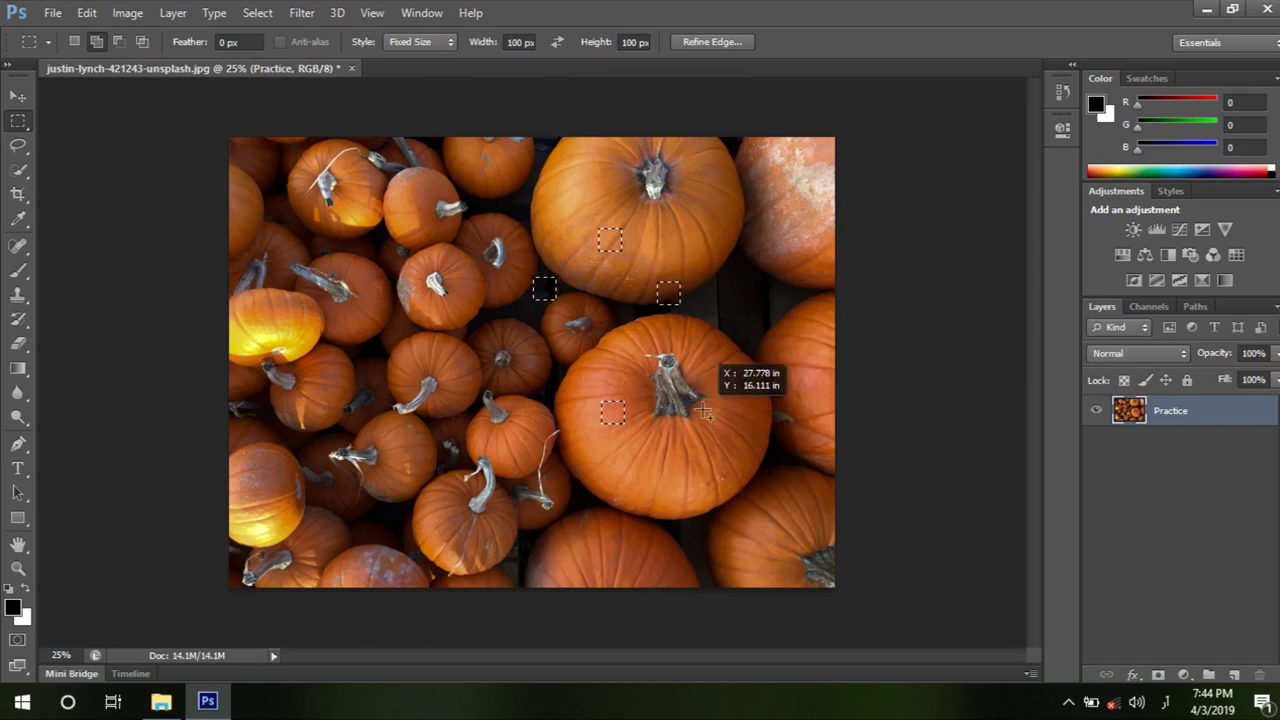
Place a 500 px-wide fixed selection, deselect, and return the style to Normal.
left_click(518, 42)
type("500px")
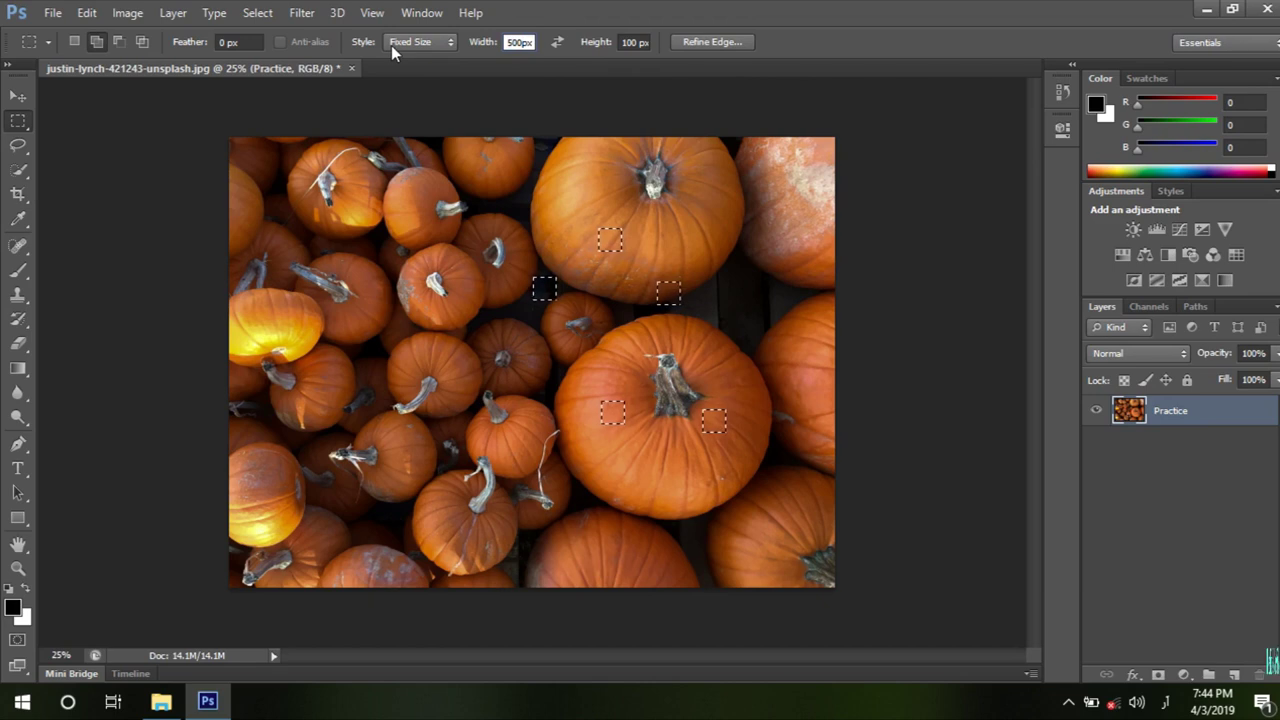
key("Return")
left_click(352, 308)
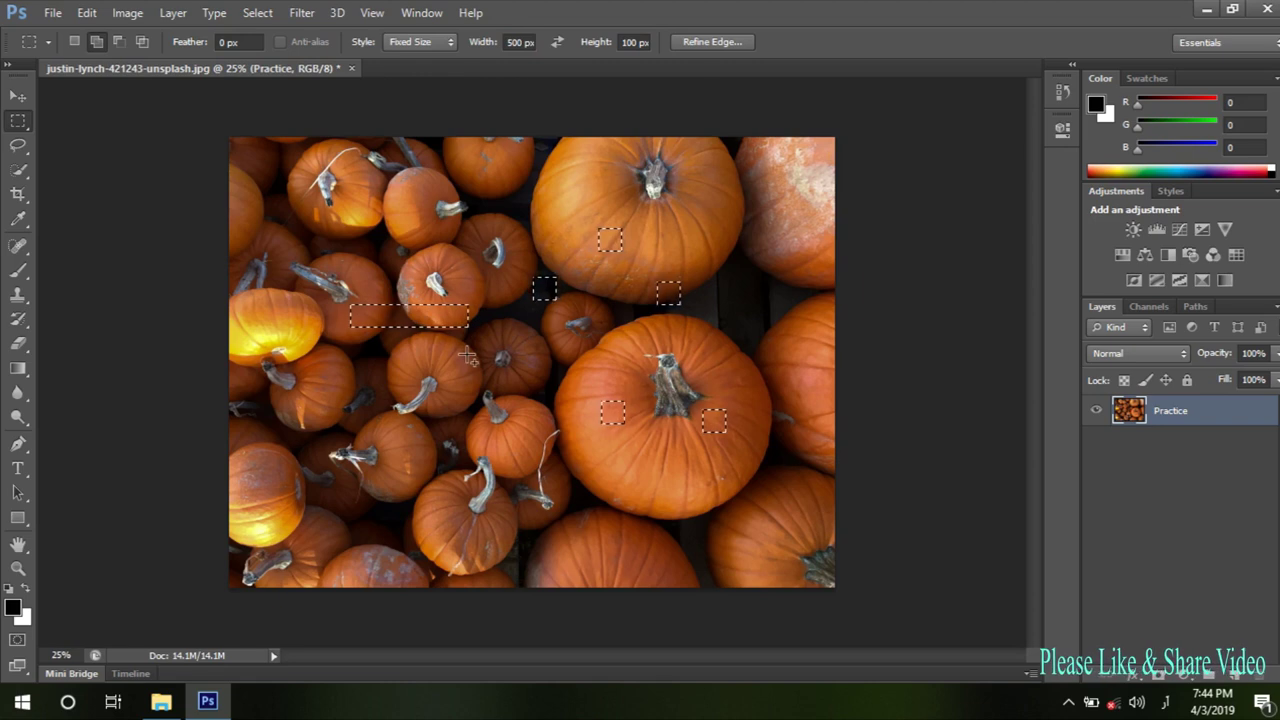
key("ctrl+d")
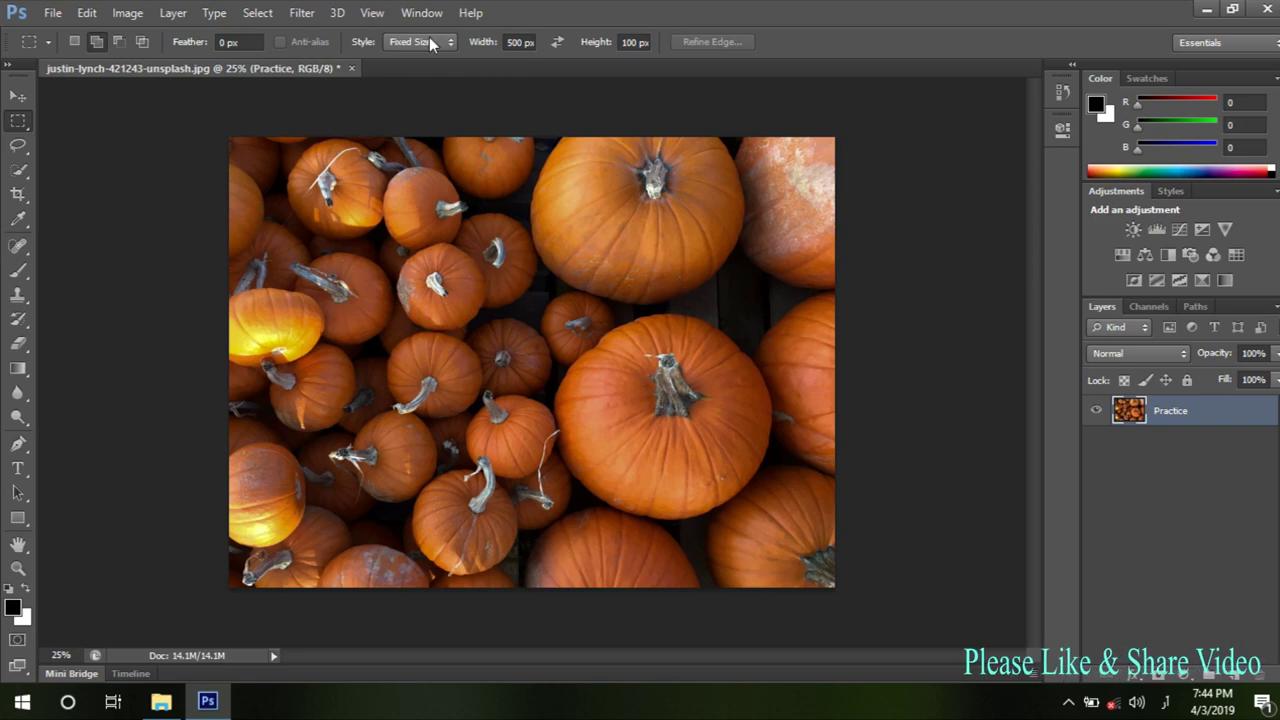
left_click(430, 45)
left_click(398, 61)
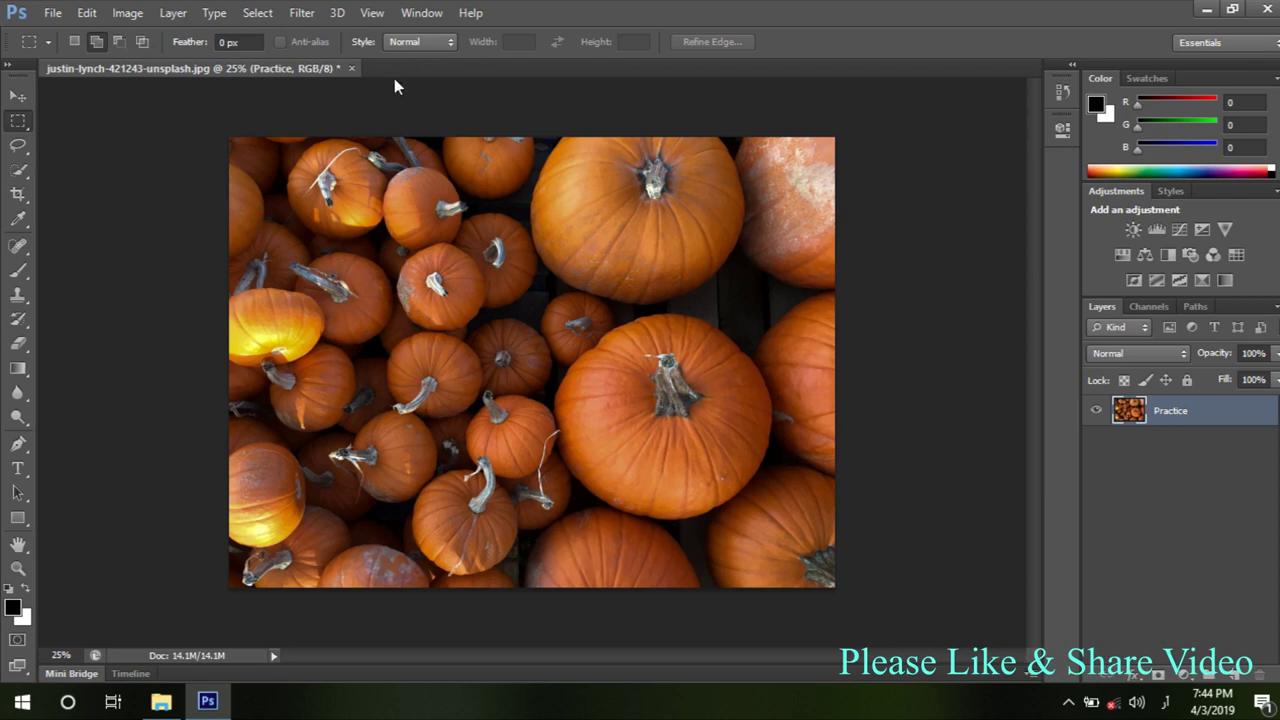
right_click(20, 128)
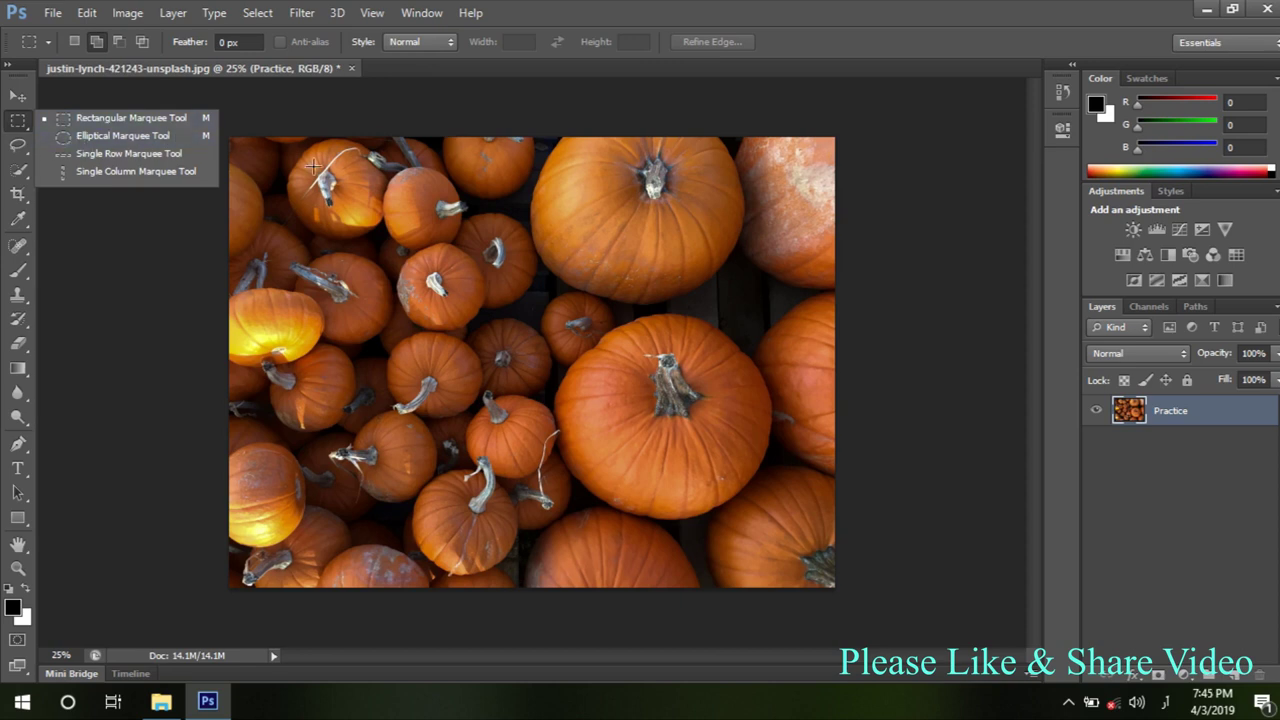
left_click(344, 176)
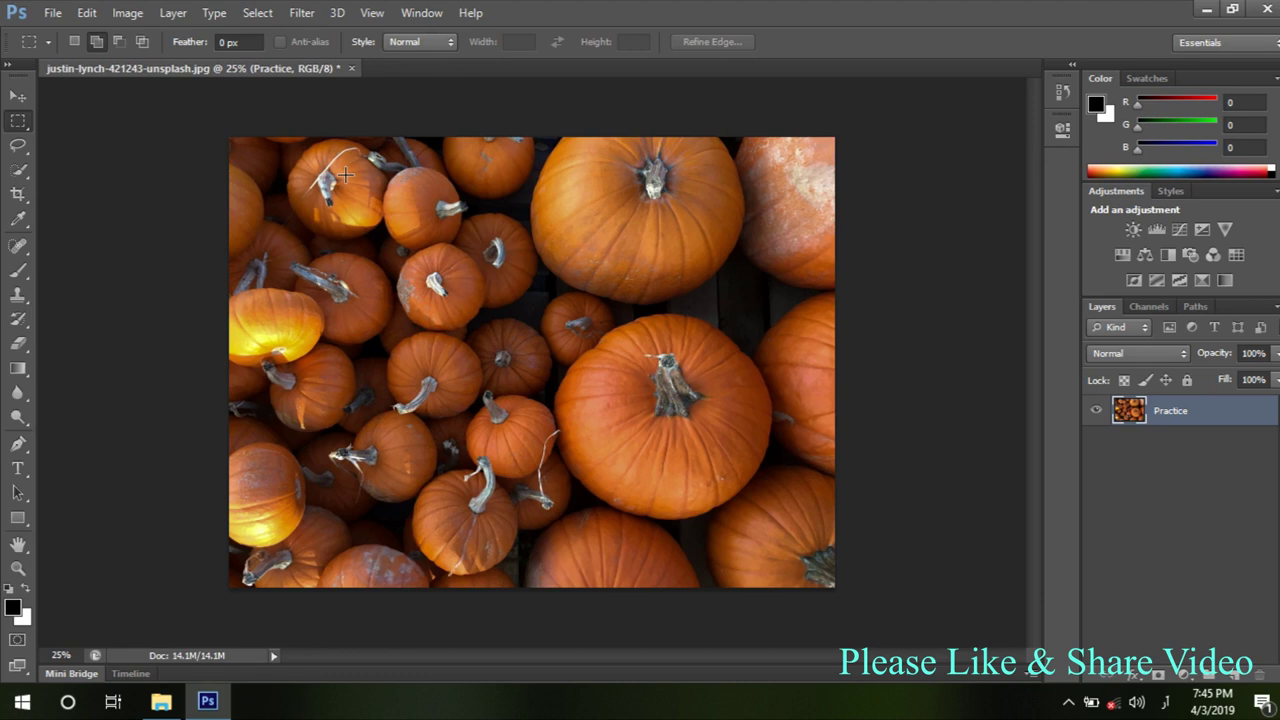